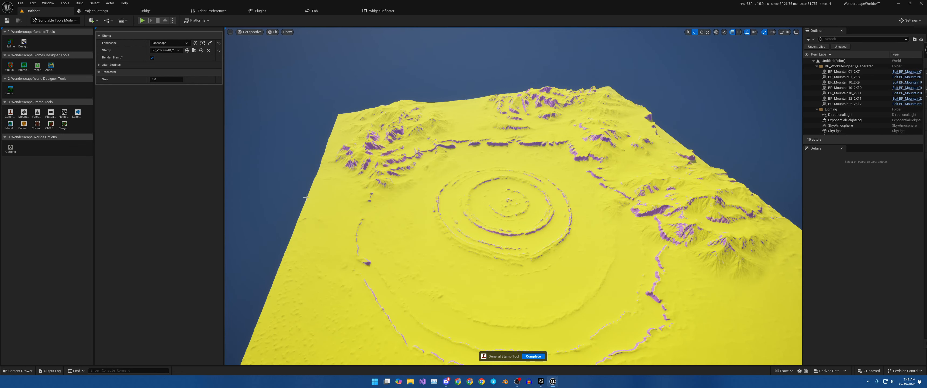
# Step: Turn off Render Stamp for the volcano stamp in the General Stamp tool
pyautogui.click(152, 58)
pyautogui.moveTo(359, 232); pyautogui.dragTo(368, 240, button='right')
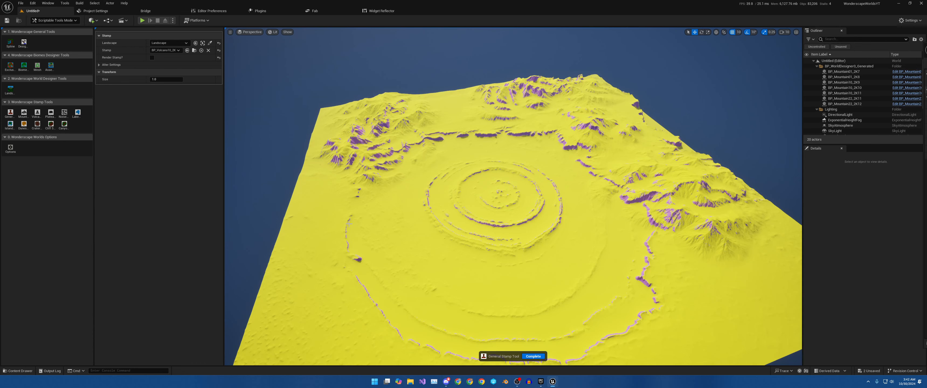
pyautogui.moveTo(368, 240); pyautogui.dragTo(361, 241, button='right')
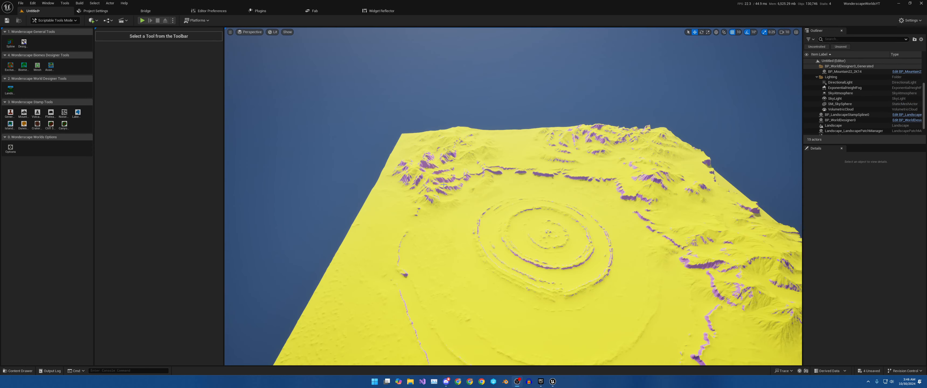
pyautogui.moveTo(444, 186); pyautogui.dragTo(452, 200, button='right')
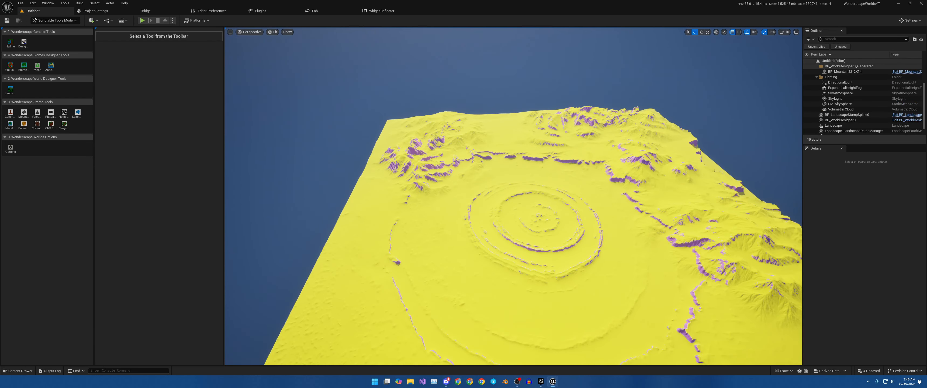
# Step: Restart the General Stamp tool and preview the unrendered volcano stamp footprint over the plain and the mountains
pyautogui.click(10, 113)
pyautogui.moveTo(419, 192); pyautogui.dragTo(436, 186, button='right')
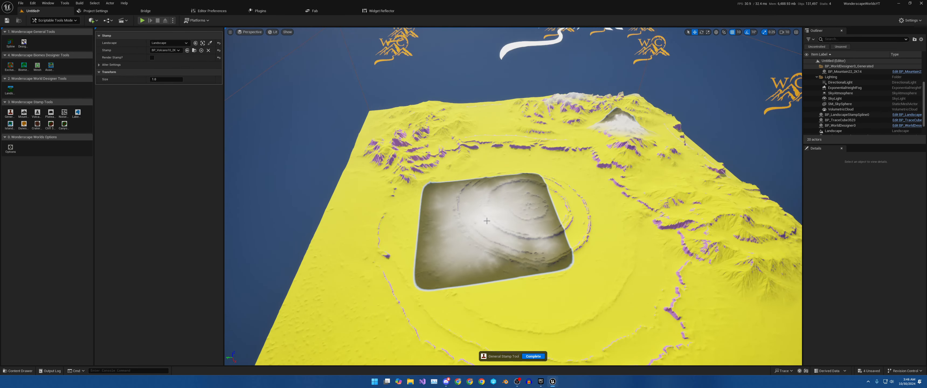
pyautogui.moveTo(500, 219)
pyautogui.mouseDown(button='right')
pyautogui.moveTo(497, 191)
pyautogui.moveTo(482, 217)
pyautogui.mouseUp(button='right')
pyautogui.press('w')
pyautogui.press('s')
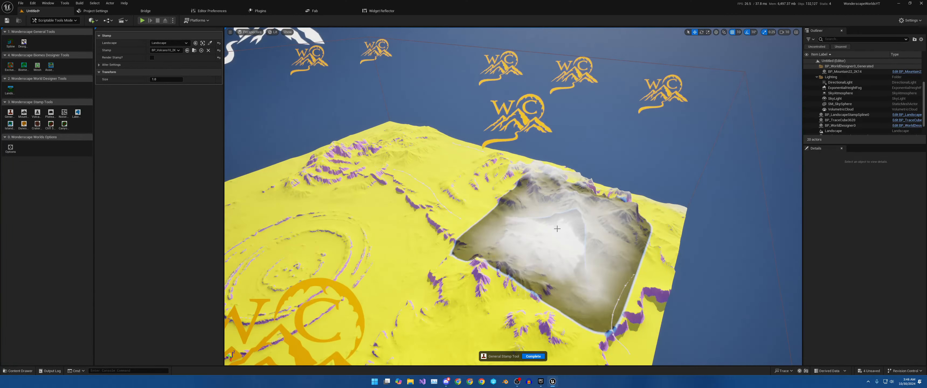
pyautogui.press('s')
pyautogui.moveTo(565, 219); pyautogui.dragTo(574, 203, button='right')
pyautogui.press('a')
pyautogui.press('a')
pyautogui.moveTo(452, 256)
pyautogui.mouseDown(button='right')
pyautogui.moveTo(468, 267)
pyautogui.moveTo(458, 261)
pyautogui.mouseUp(button='right')
pyautogui.press('s')
pyautogui.press('a')
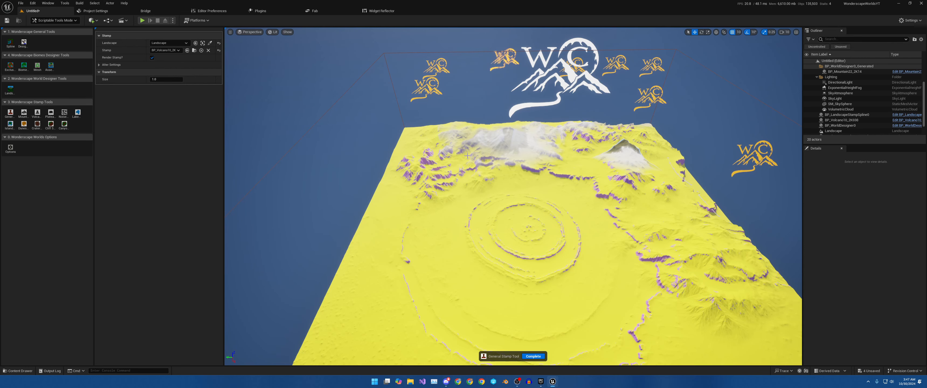
# Step: Place a rendered volcano stamp at size 1.0 on the mountain range along the landscape's far edge
pyautogui.click(467, 155)
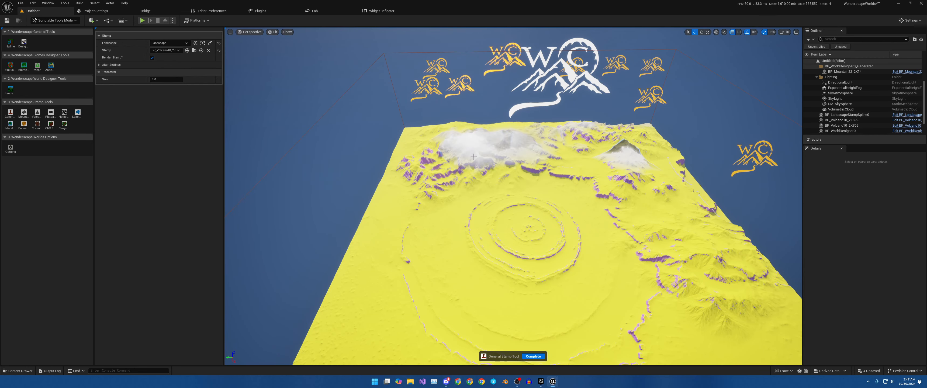
pyautogui.press('w')
pyautogui.moveTo(468, 156)
pyautogui.mouseDown(button='right')
pyautogui.moveTo(466, 121)
pyautogui.moveTo(474, 157)
pyautogui.mouseUp(button='right')
pyautogui.press('s')
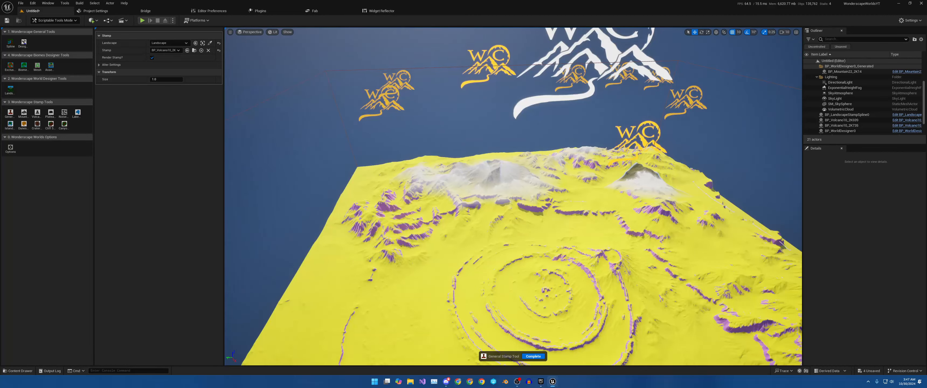
pyautogui.moveTo(547, 220); pyautogui.dragTo(552, 211, button='right')
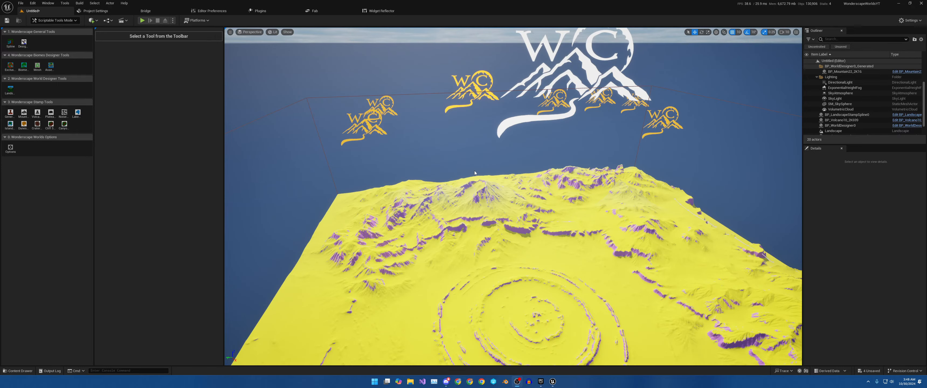
# Step: Select the placed BP_Volcano10 stamp and rotate it about 50° around its vertical axis
pyautogui.press('w')
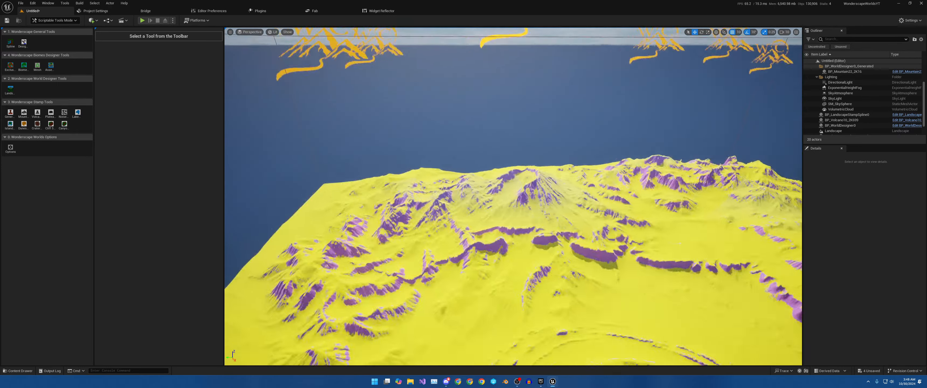
pyautogui.press('s')
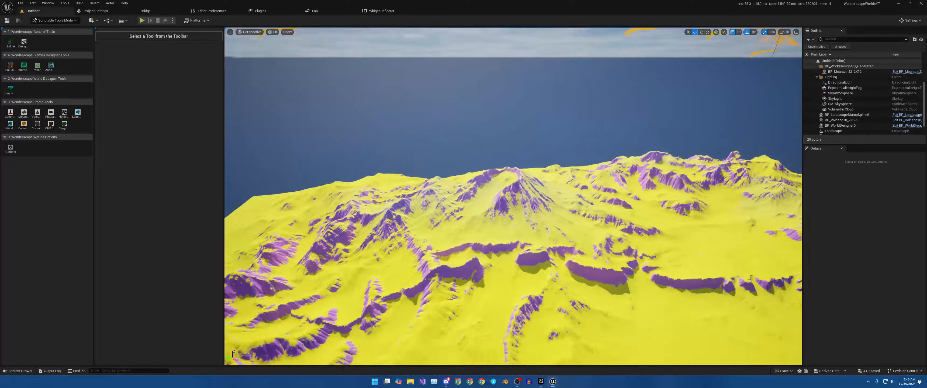
pyautogui.press('w')
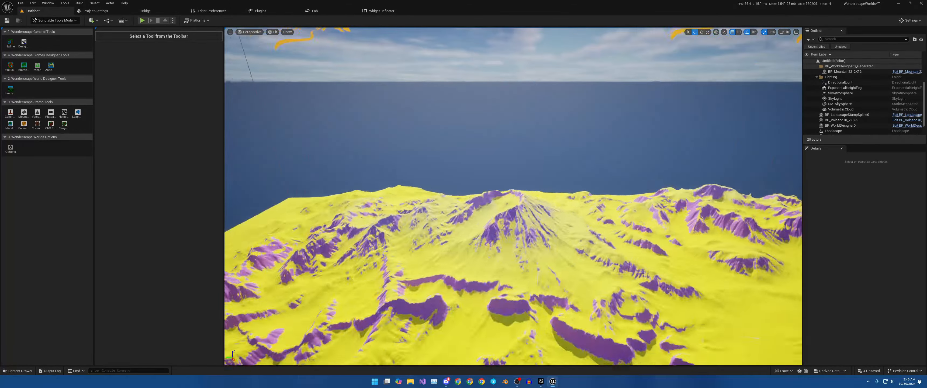
pyautogui.press('s')
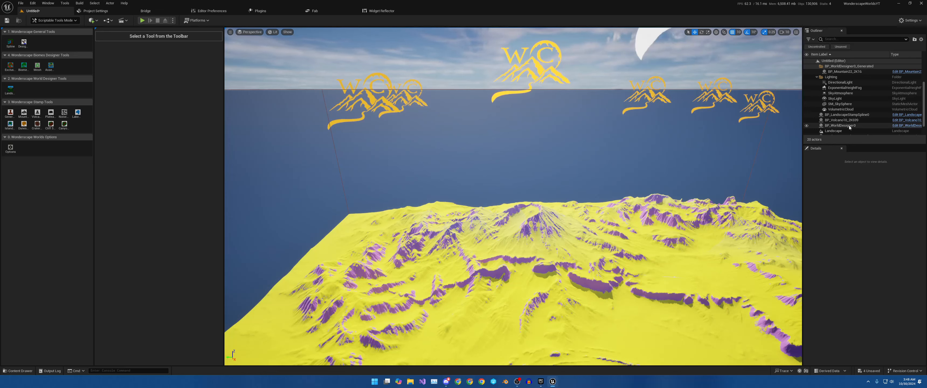
pyautogui.doubleClick(841, 120)
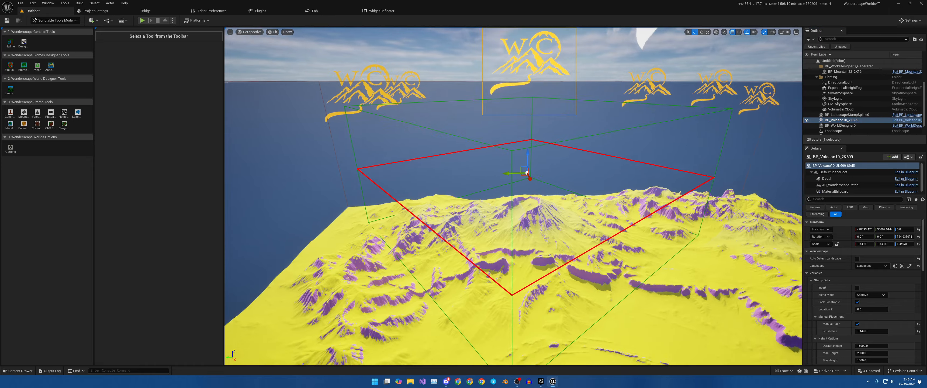
pyautogui.press('e')
pyautogui.moveTo(520, 163); pyautogui.dragTo(556, 159)
pyautogui.press('s')
pyautogui.moveTo(584, 196); pyautogui.dragTo(592, 196, button='right')
pyautogui.press('w')
pyautogui.press('w')
pyautogui.moveTo(267, 144); pyautogui.dragTo(267, 144, button='right')
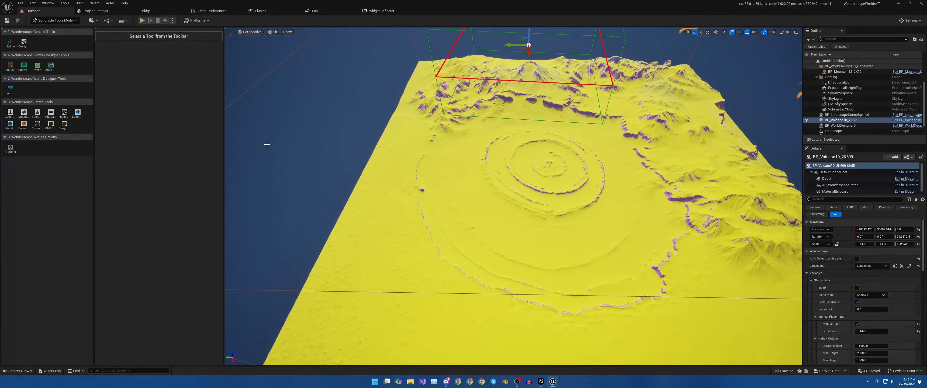
# Step: Start the Randomized Lake Stamp tool and add BP_Lake01_2K and BP_Lake02_2K to its stamps
pyautogui.click(24, 112)
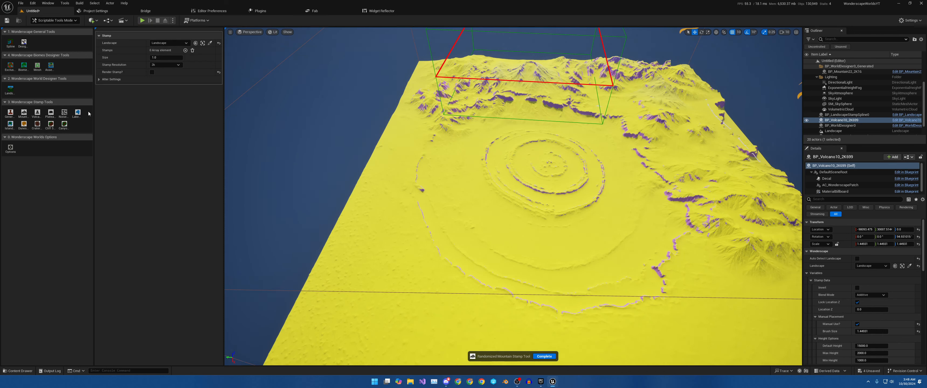
pyautogui.click(78, 113)
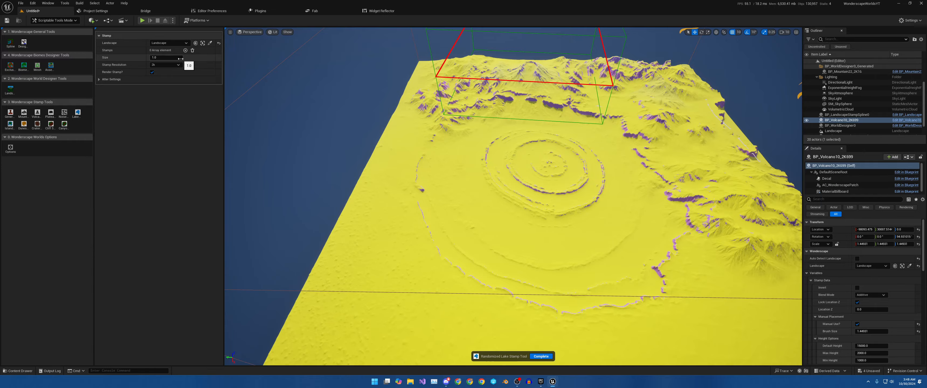
pyautogui.moveTo(399, 118); pyautogui.dragTo(415, 135, button='right')
pyautogui.press('w')
pyautogui.press('s')
pyautogui.press('w')
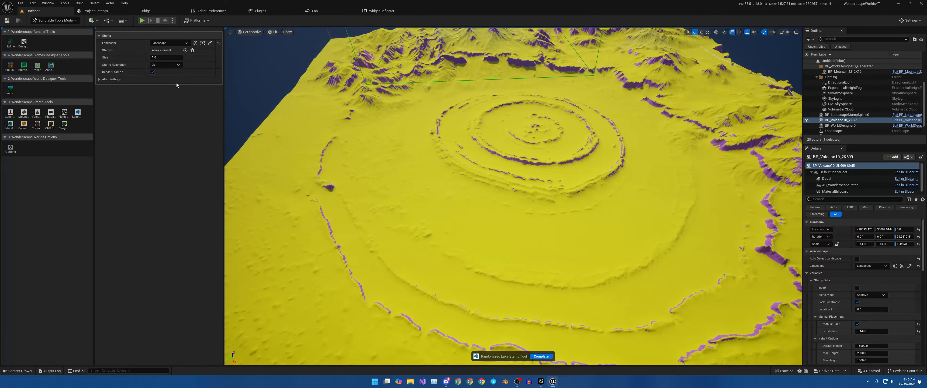
pyautogui.click(185, 50)
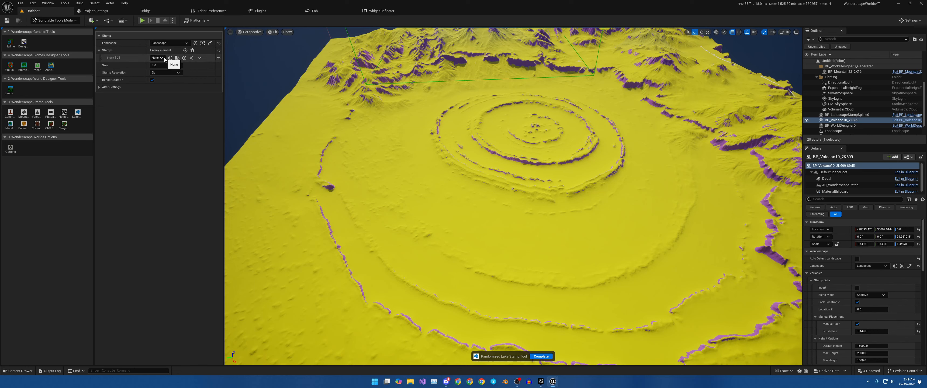
pyautogui.click(184, 58)
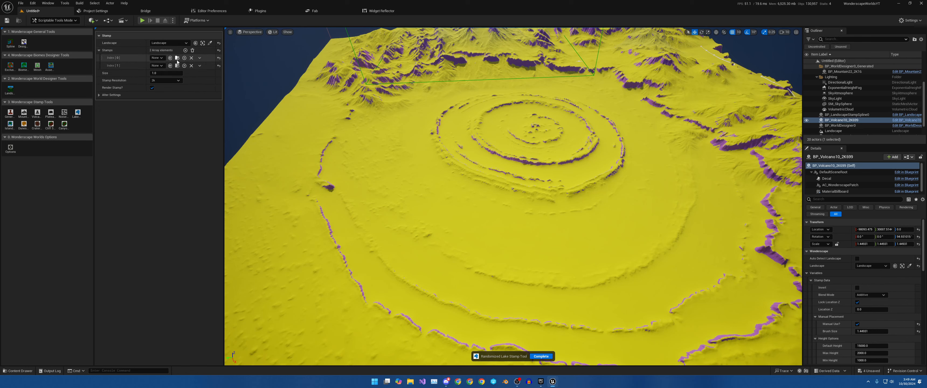
pyautogui.click(158, 58)
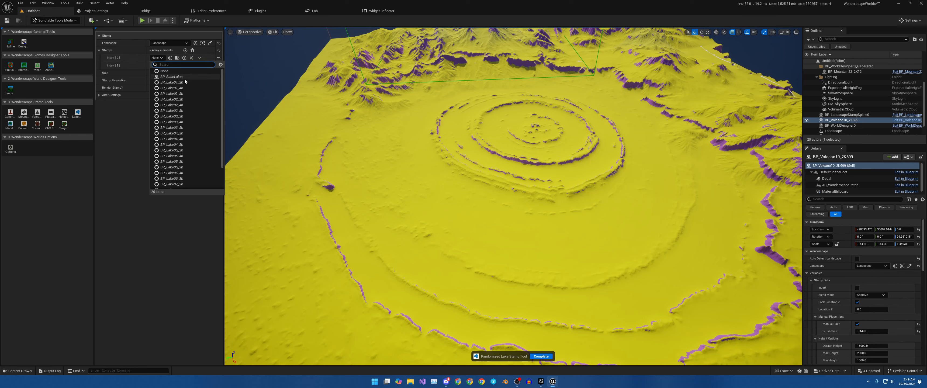
pyautogui.click(171, 82)
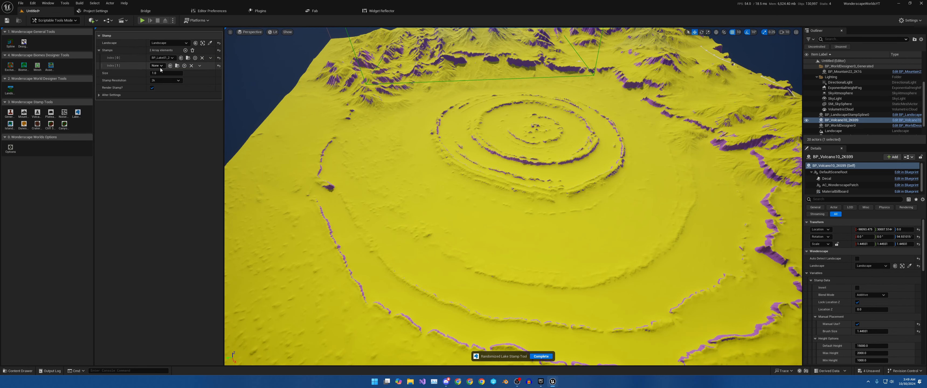
pyautogui.click(158, 65)
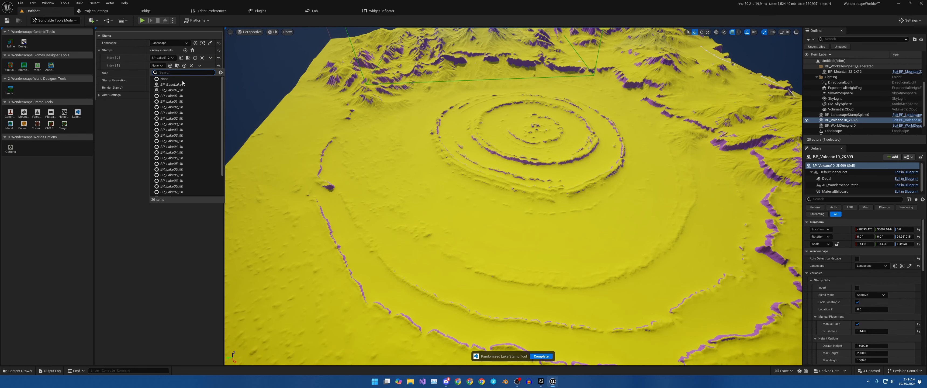
pyautogui.click(184, 107)
# Step: Add BP_Lake06_2K as the third stamp of the randomized lake tool
pyautogui.click(185, 51)
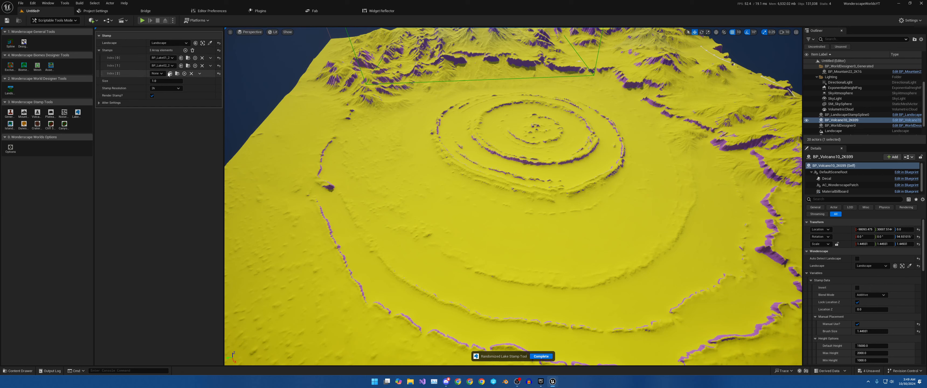
pyautogui.click(157, 74)
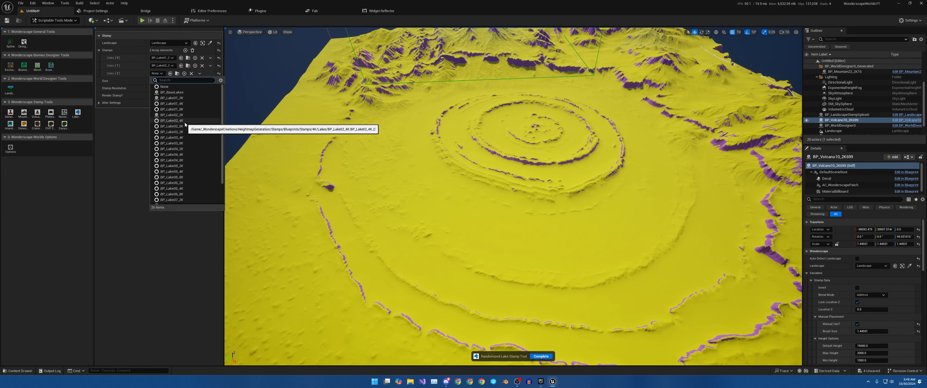
pyautogui.click(178, 184)
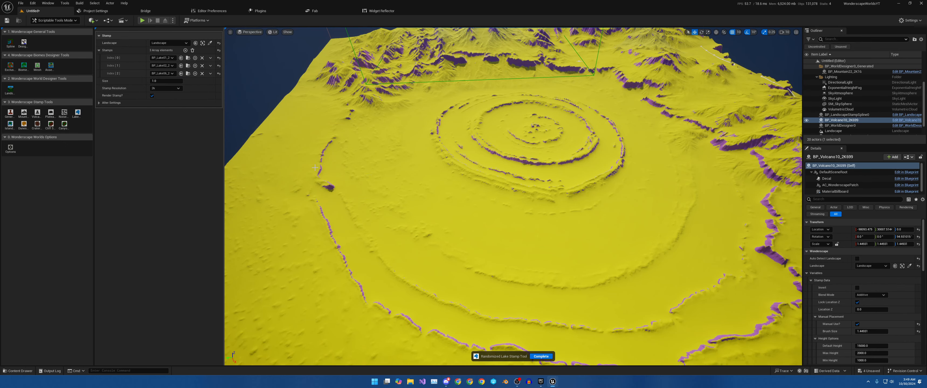
# Step: Preview the rendered lake stamp at several spots on the plain beside the ringed crater
pyautogui.moveTo(377, 184); pyautogui.dragTo(380, 169, button='right')
pyautogui.press('s')
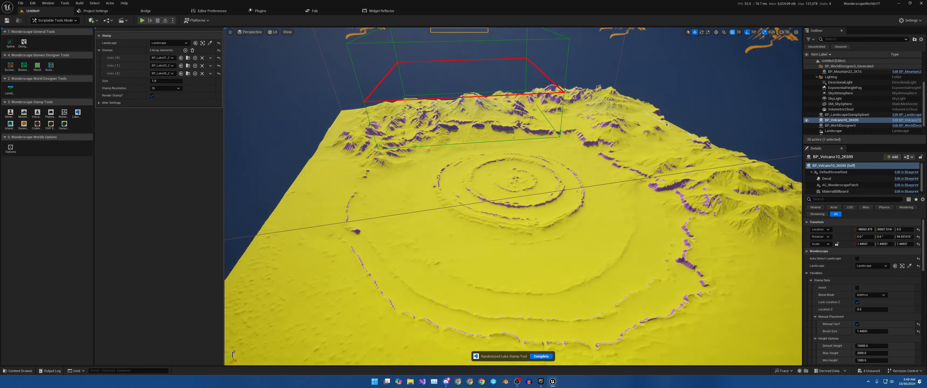
pyautogui.click(373, 204)
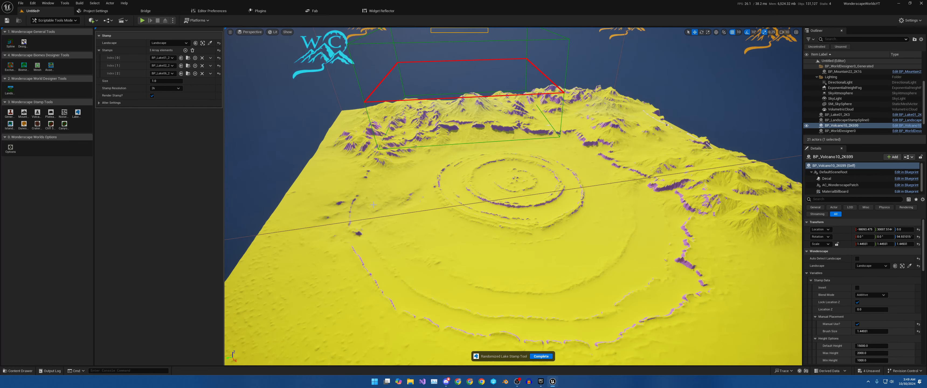
pyautogui.click(428, 237)
pyautogui.moveTo(431, 237)
pyautogui.mouseDown()
pyautogui.moveTo(407, 206)
pyautogui.moveTo(456, 255)
pyautogui.moveTo(433, 241)
pyautogui.mouseUp()
pyautogui.click(434, 242)
pyautogui.click(433, 241)
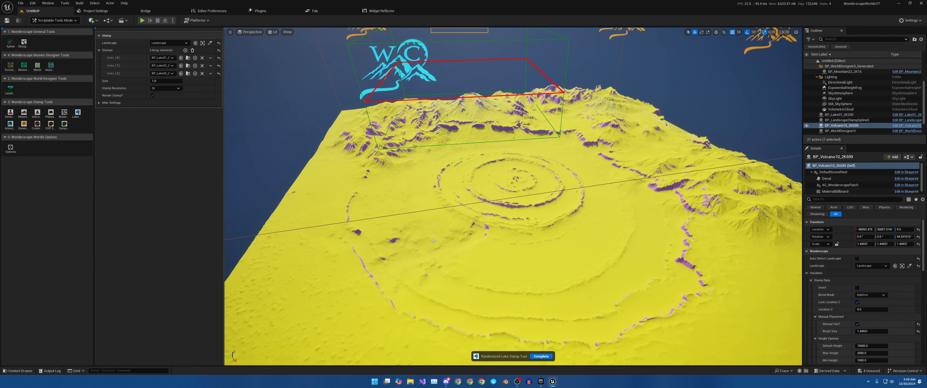
# Step: Turn off Render Stamp and place three randomized lake stamps on the plain in front of the ringed crater
pyautogui.click(151, 96)
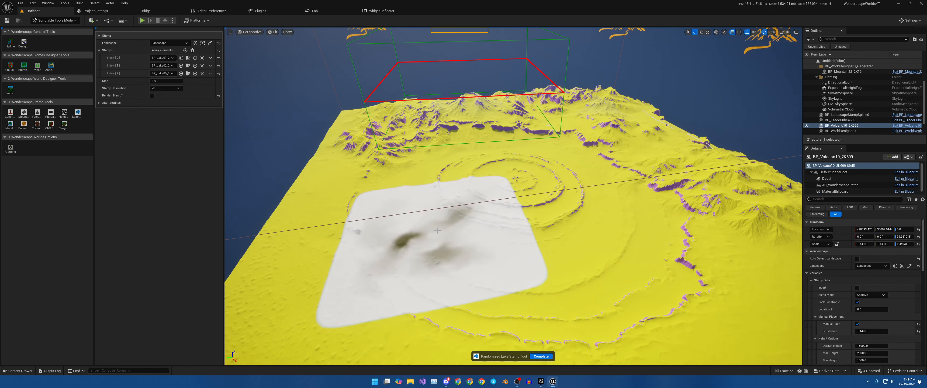
pyautogui.click(437, 230)
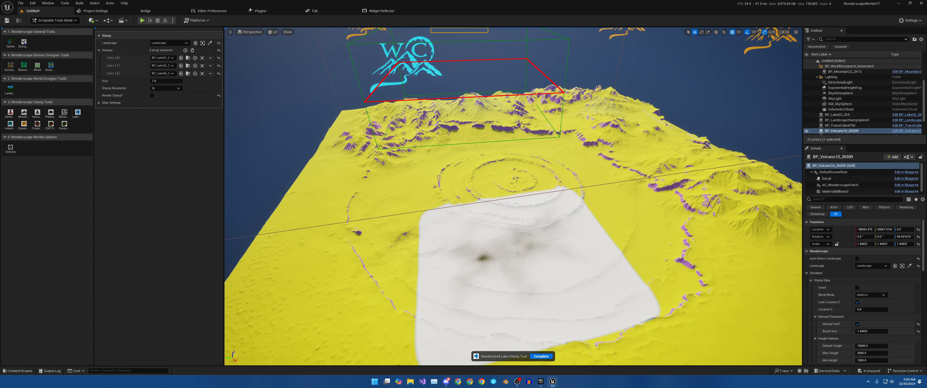
pyautogui.click(498, 259)
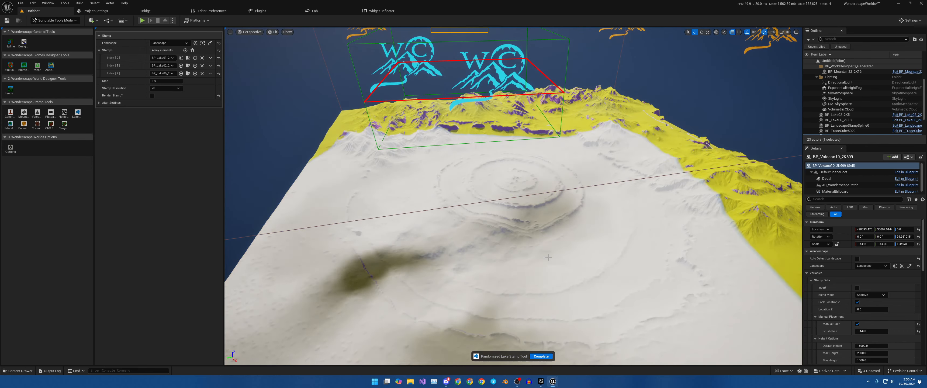
pyautogui.click(504, 265)
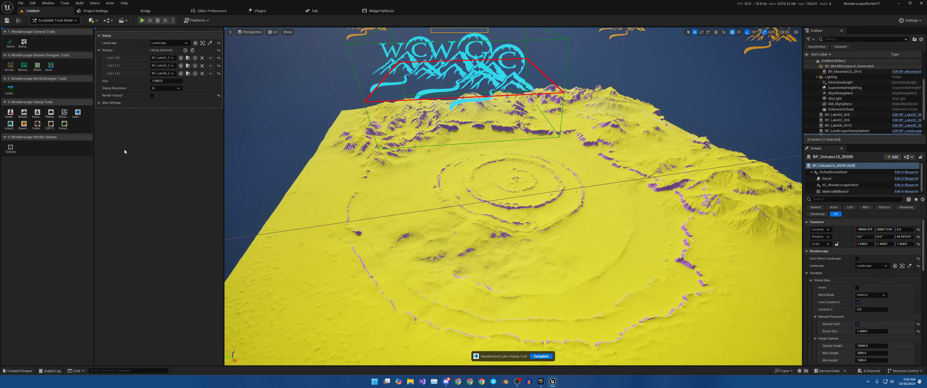
pyautogui.moveTo(370, 218); pyautogui.dragTo(300, 220, button='right')
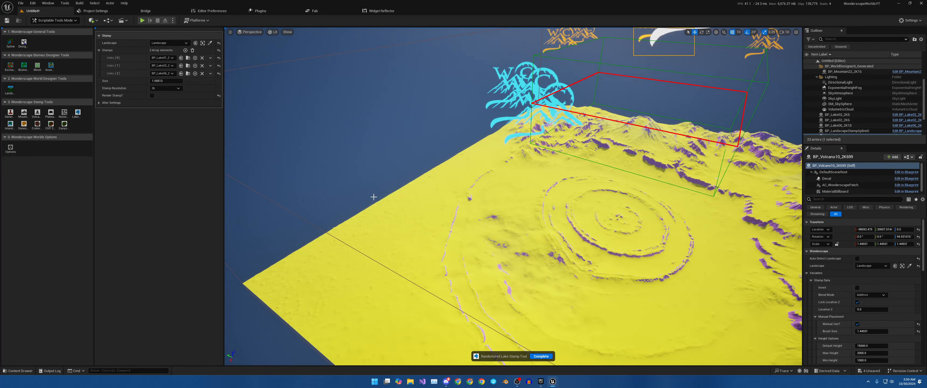
pyautogui.moveTo(392, 216)
pyautogui.mouseDown(button='right')
pyautogui.moveTo(367, 216)
pyautogui.moveTo(387, 215)
pyautogui.mouseUp(button='right')
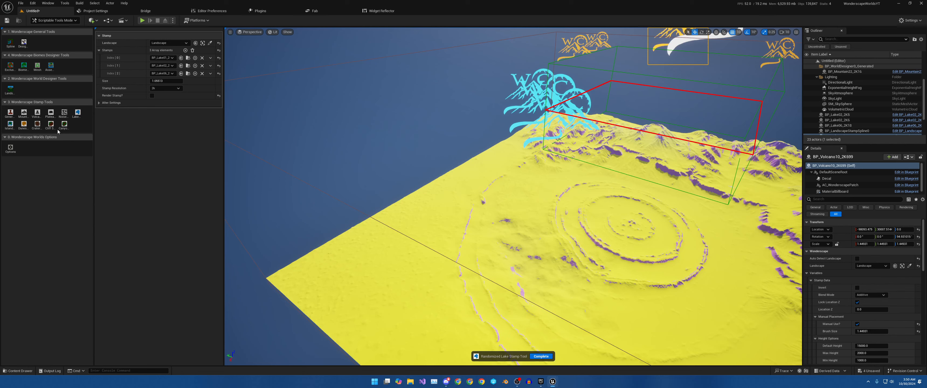
# Step: Start the Randomized Cliff Stamp tool and add six empty entries to its stamps
pyautogui.click(50, 125)
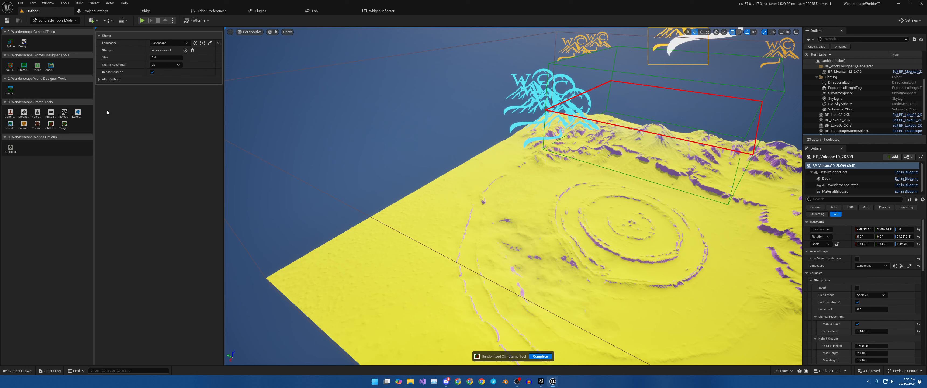
pyautogui.click(185, 50)
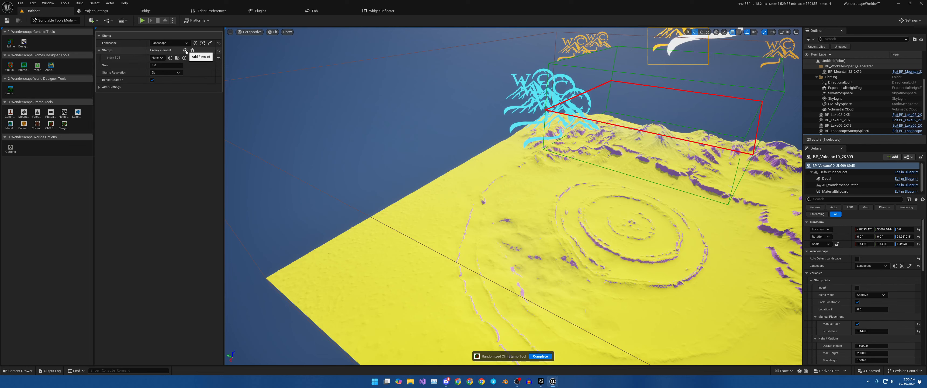
pyautogui.click(186, 51)
pyautogui.click(186, 50)
pyautogui.click(186, 50)
pyautogui.click(185, 50)
pyautogui.click(186, 51)
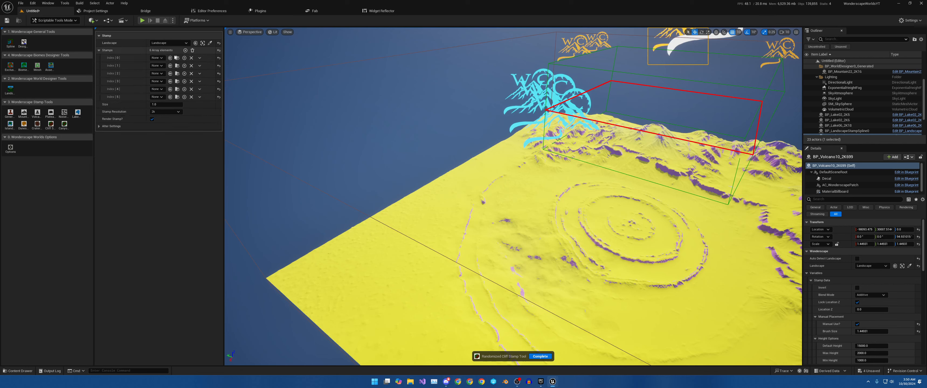
# Step: Assign BP_Cliff01_2K, BP_Cliff02_2K and BP_Cliff04_2K to the first three stamp entries
pyautogui.click(157, 58)
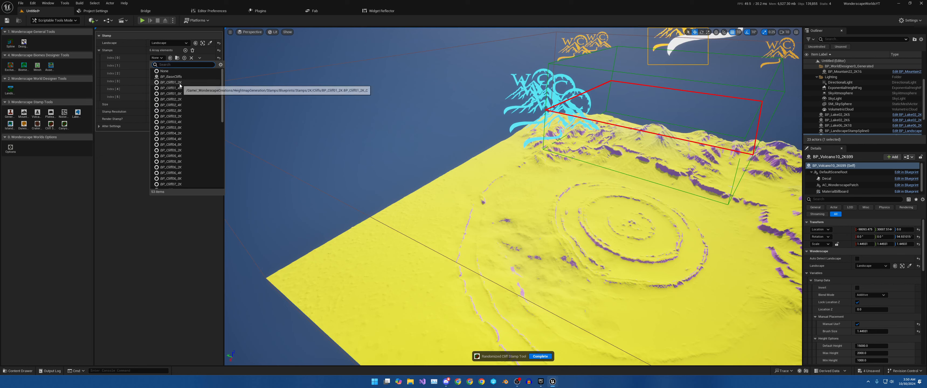
pyautogui.click(179, 83)
pyautogui.click(161, 66)
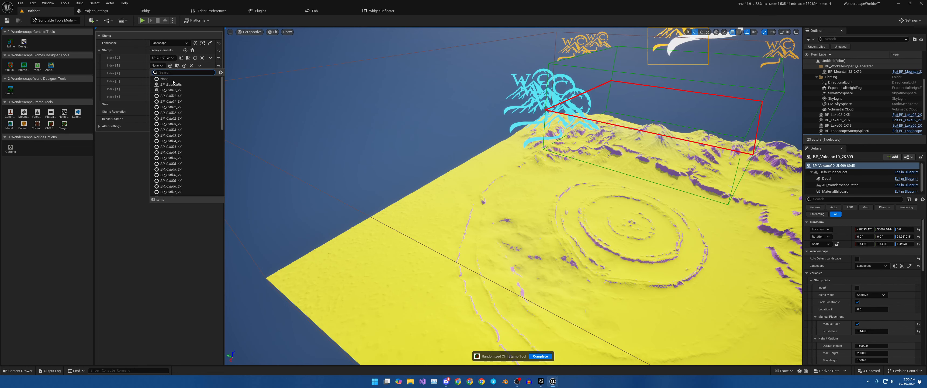
pyautogui.click(183, 107)
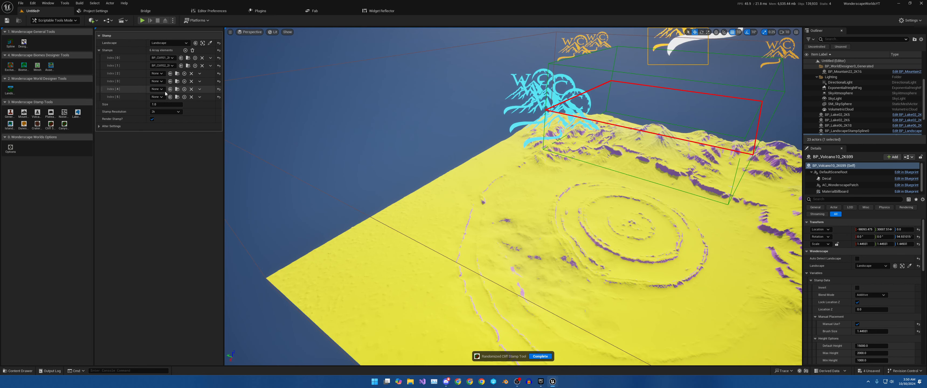
pyautogui.click(157, 73)
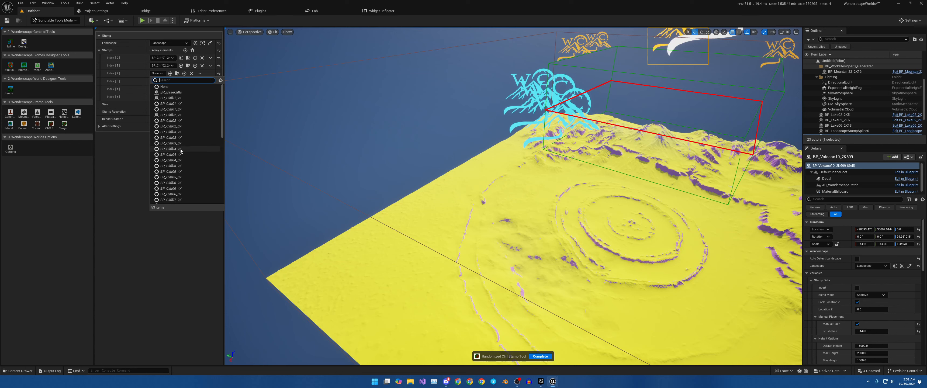
pyautogui.click(172, 148)
# Step: Assign BP_Cliff06_2K, BP_Cliff09_2K and BP_Cliff17_2K to the last three stamp entries
pyautogui.click(156, 82)
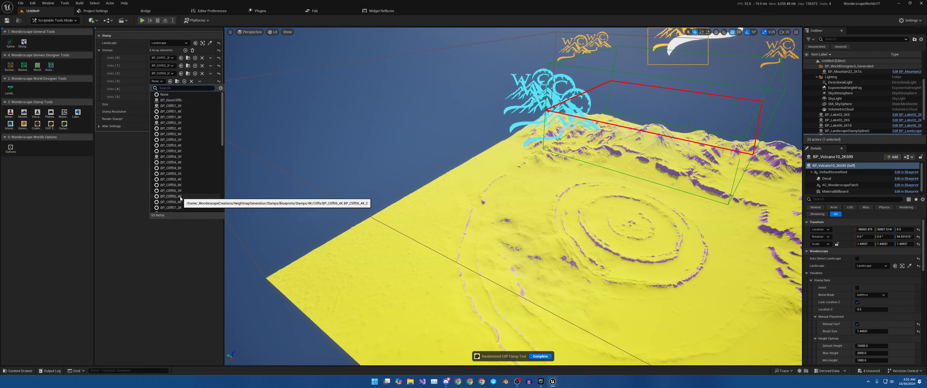
pyautogui.click(172, 193)
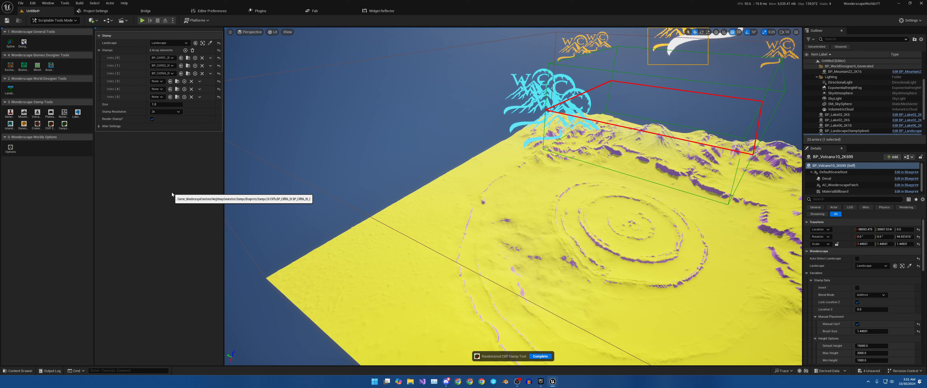
pyautogui.click(158, 90)
pyautogui.scroll(-3, 182, 166)
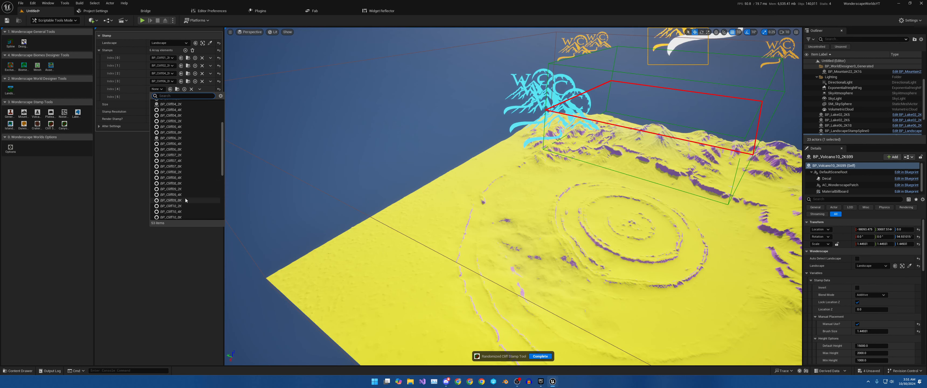
pyautogui.click(172, 190)
pyautogui.click(154, 97)
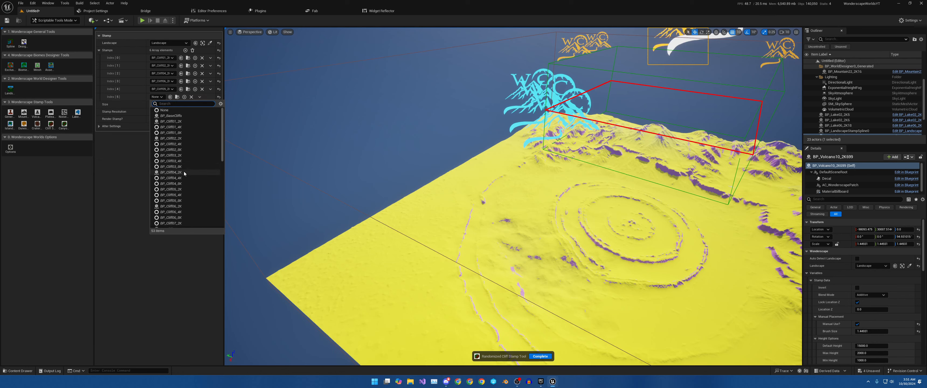
pyautogui.scroll(-10, 184, 172)
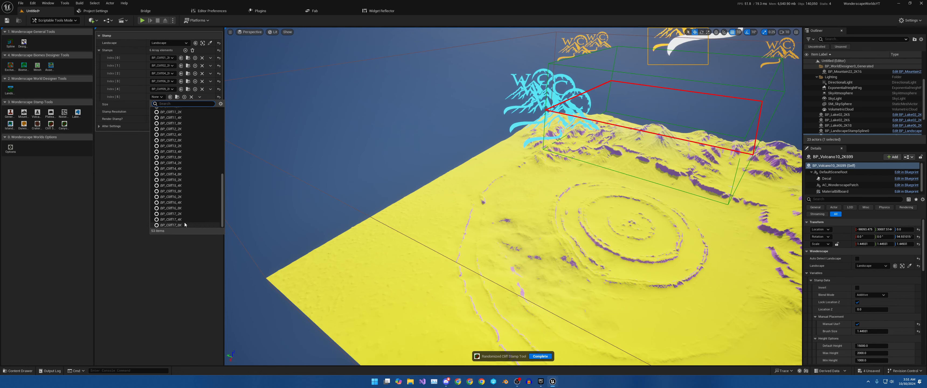
pyautogui.click(180, 213)
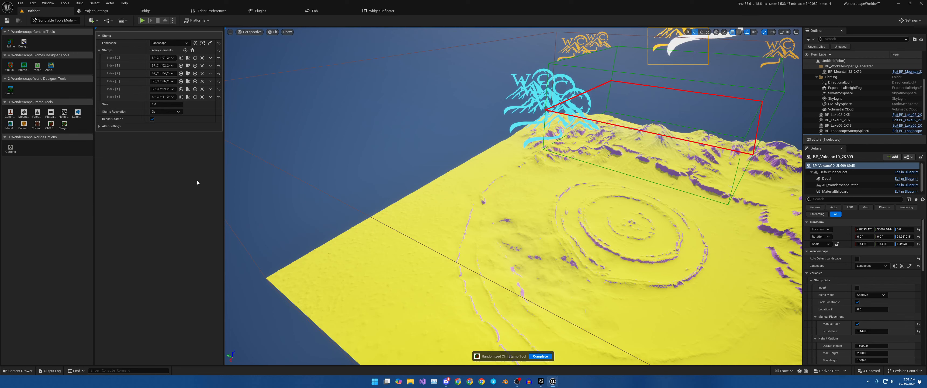
# Step: Preview the rendered cliff stamp in different orientations on the plain beside the ringed crater
pyautogui.moveTo(370, 237); pyautogui.dragTo(445, 203)
pyautogui.moveTo(445, 204); pyautogui.dragTo(445, 204, button='right')
pyautogui.press('w')
pyautogui.moveTo(445, 203); pyautogui.dragTo(435, 189)
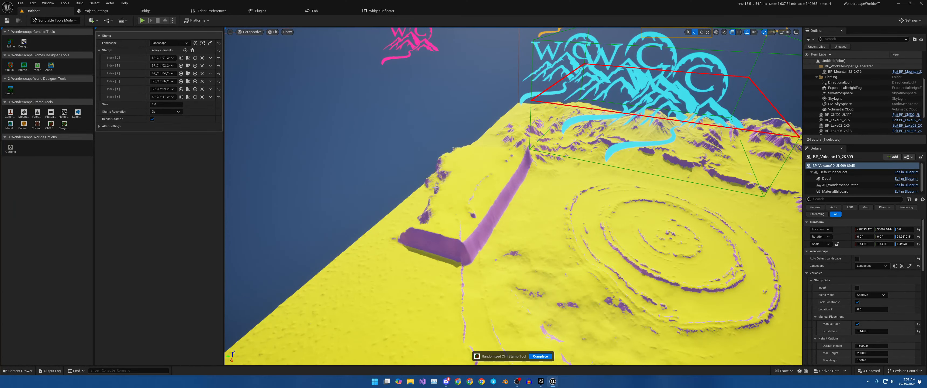
pyautogui.scroll(-2, 433, 188)
pyautogui.scroll(-3, 433, 187)
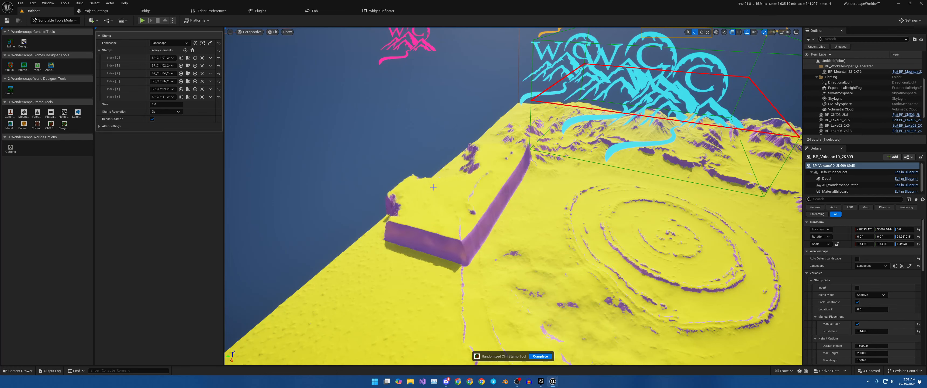
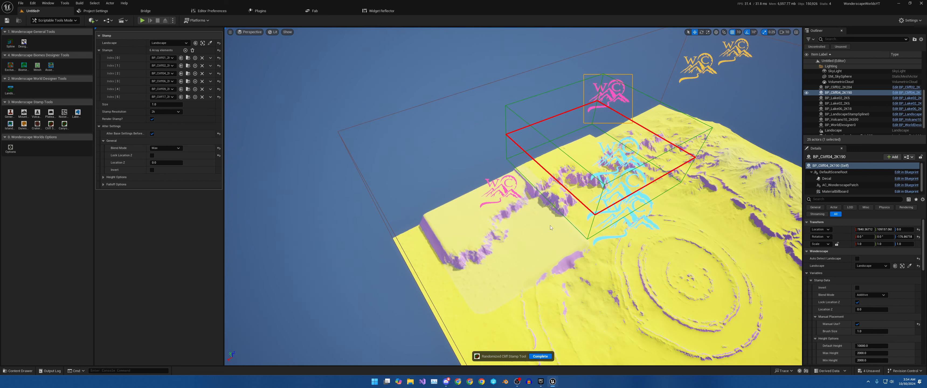
# Step: Place randomized cliff stamps along the landscape's edge behind the ringed crater, adjusting the previewed stamp to line up with the existing cliffs
pyautogui.click(550, 227)
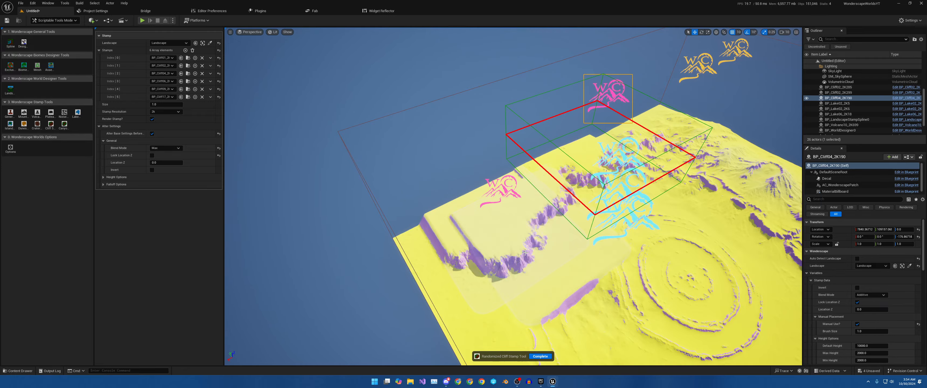
pyautogui.moveTo(560, 275); pyautogui.dragTo(426, 293, button='right')
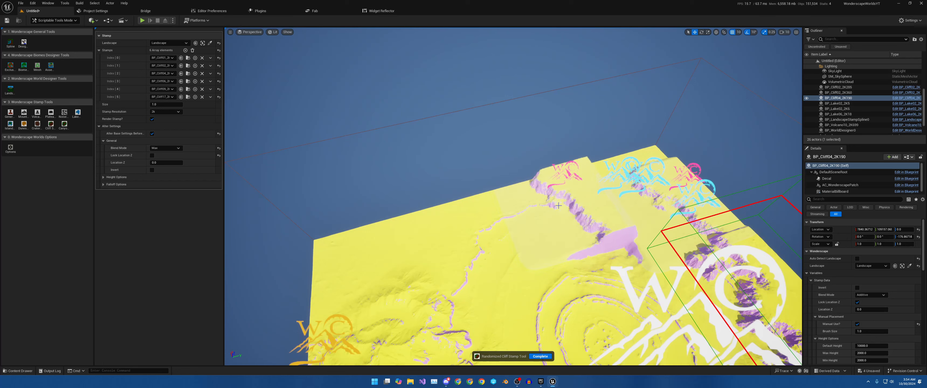
pyautogui.press('r')
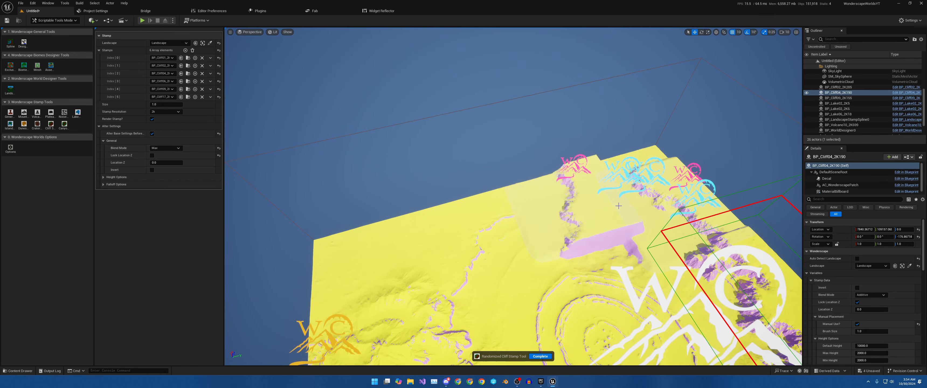
pyautogui.moveTo(618, 206); pyautogui.dragTo(636, 207)
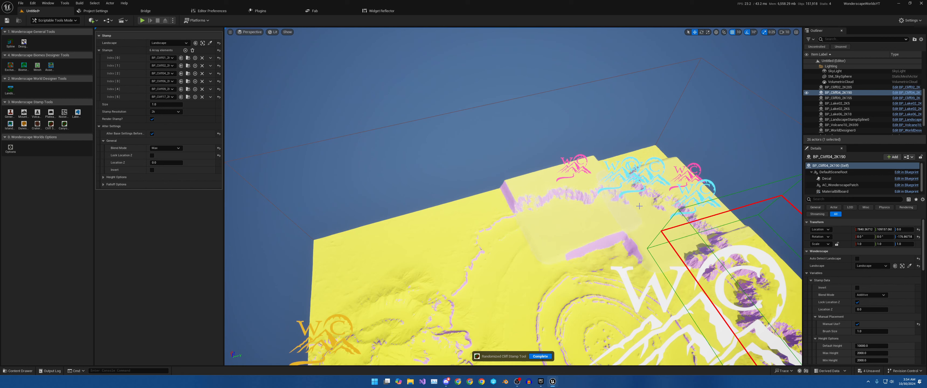
pyautogui.click(639, 206)
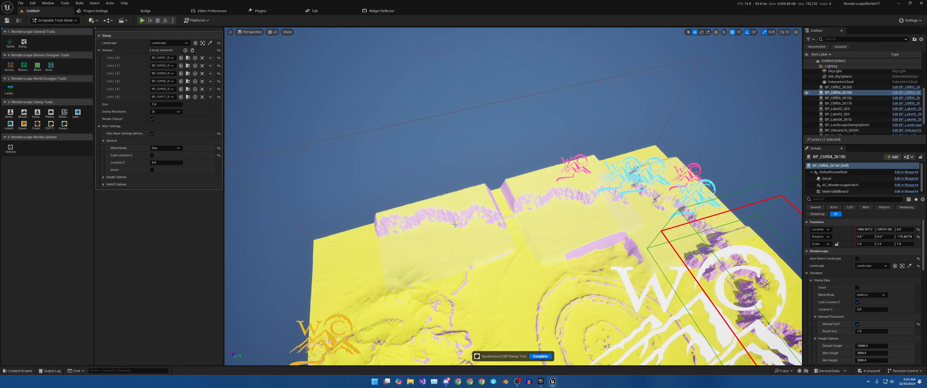
# Step: Extend the cliff line toward the landscape's far corner with more randomized cliff stamps
pyautogui.press('shift')
pyautogui.press('shift')
pyautogui.press('shift')
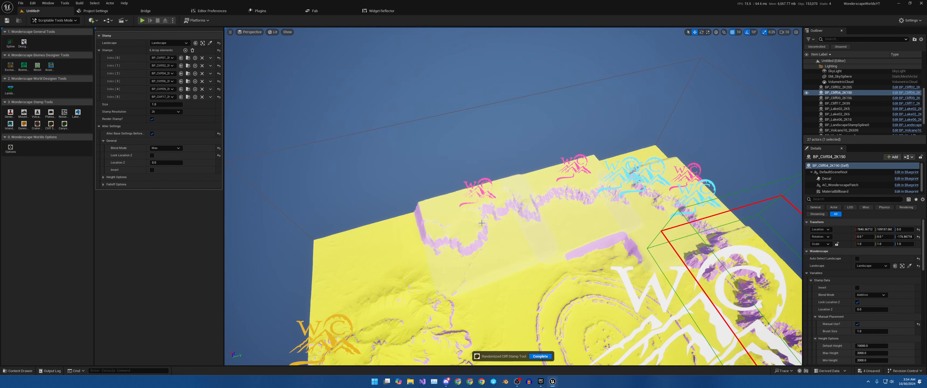
pyautogui.click(482, 222)
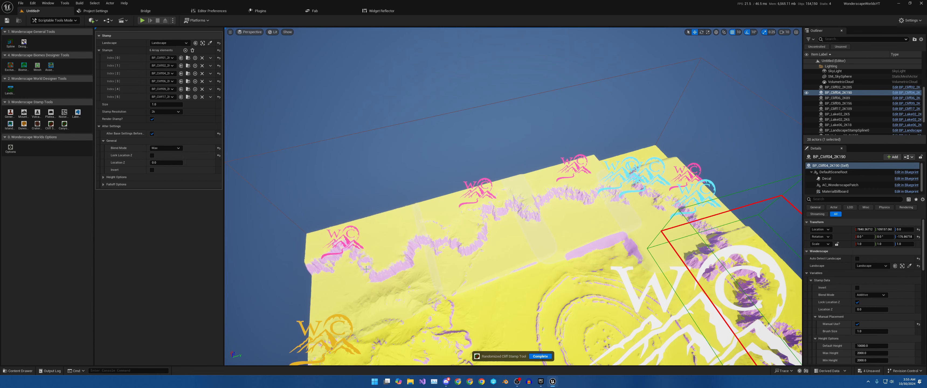
pyautogui.moveTo(421, 257); pyautogui.dragTo(421, 257, button='right')
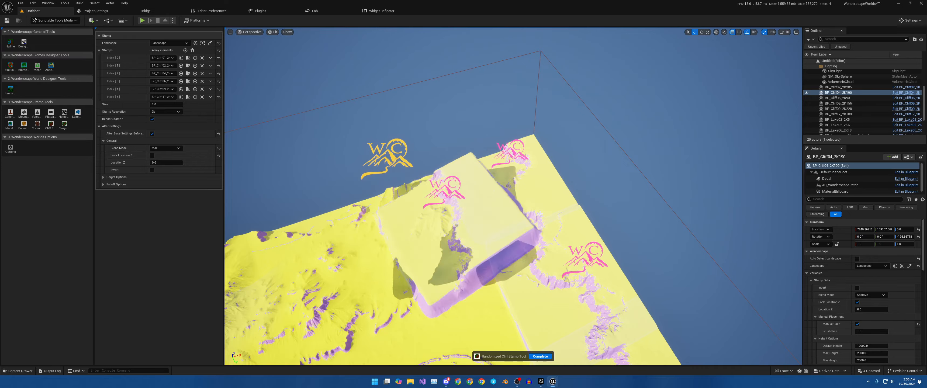
pyautogui.click(549, 212)
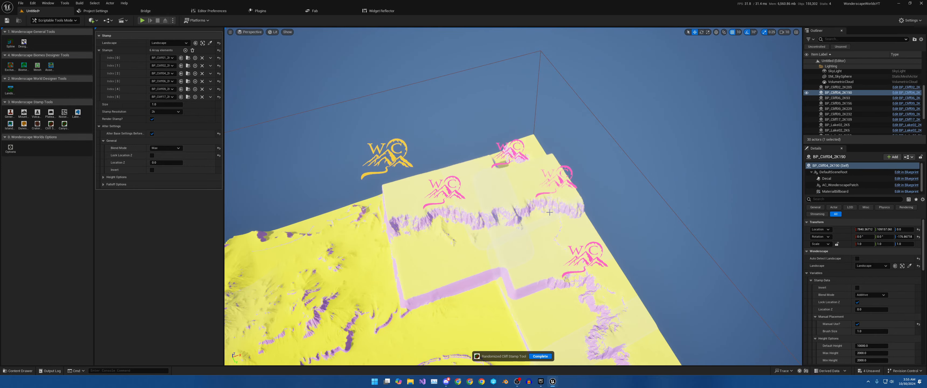
# Step: Continue the cliff line on the other side of the selected BP_Cliff04 stamp and complete the Randomized Cliff Stamp tool
pyautogui.moveTo(549, 212); pyautogui.dragTo(311, 210, button='right')
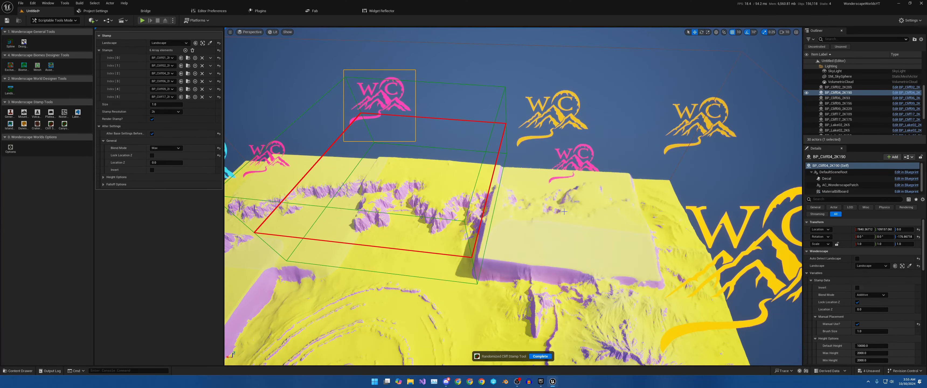
pyautogui.moveTo(564, 211); pyautogui.dragTo(612, 220)
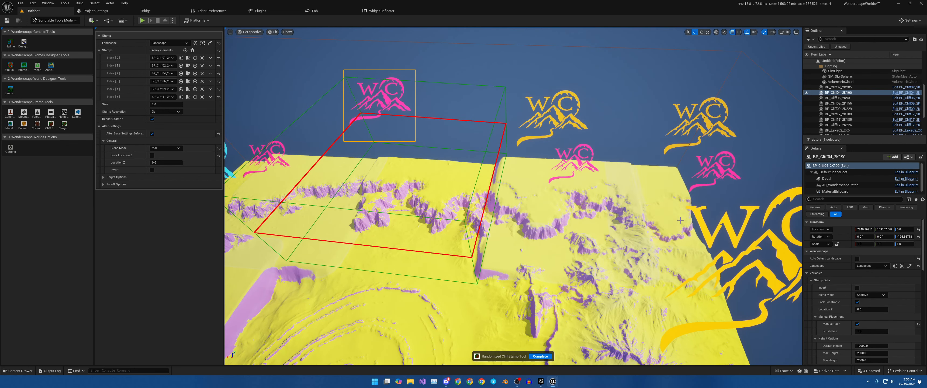
pyautogui.moveTo(680, 220); pyautogui.dragTo(677, 221)
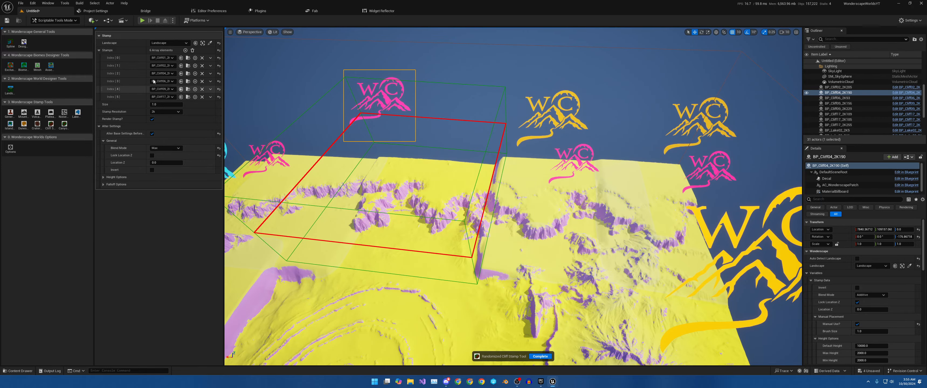
pyautogui.click(540, 356)
# Step: Set the selected BP_Cliff04 stamp's blend mode to Max and, with Lock Location Z off, lower it to match the neighbouring cliffs
pyautogui.moveTo(527, 305); pyautogui.dragTo(449, 310, button='right')
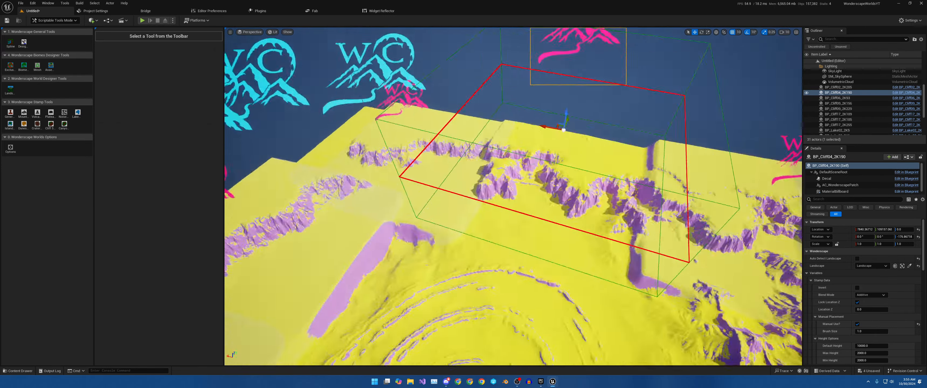
pyautogui.moveTo(533, 253); pyautogui.dragTo(585, 251, button='right')
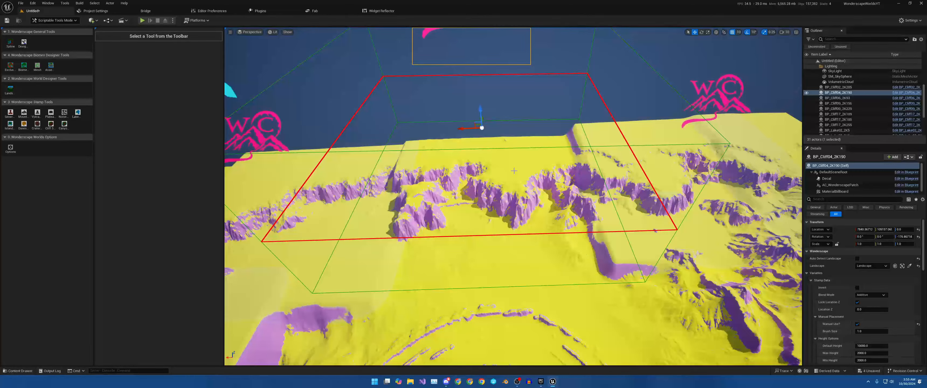
pyautogui.press('f')
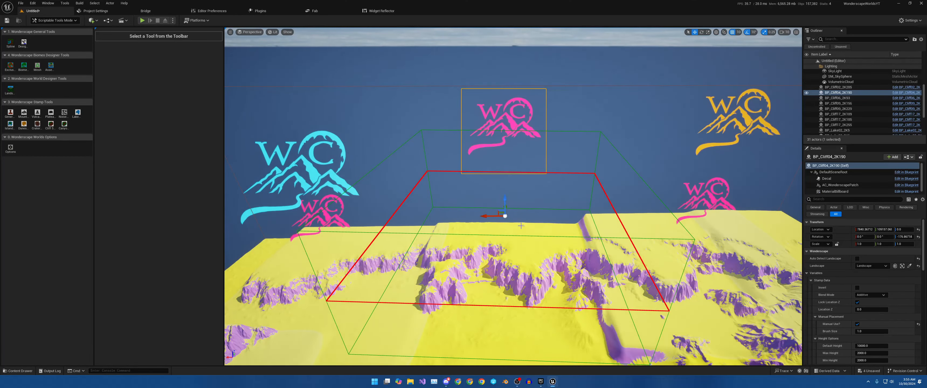
pyautogui.click(878, 296)
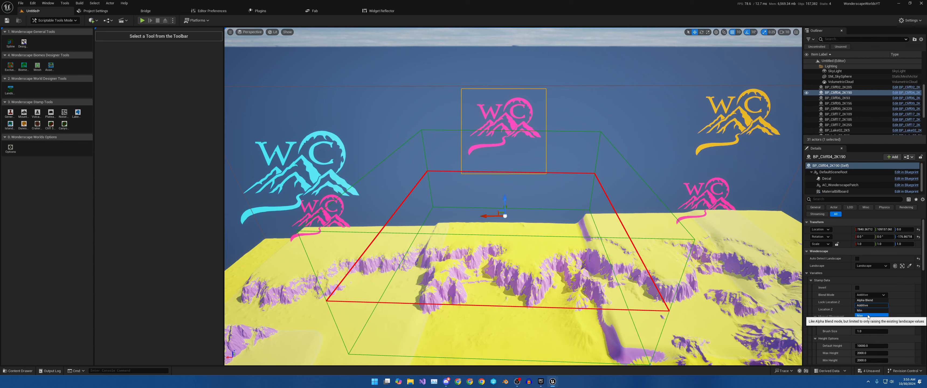
pyautogui.click(868, 315)
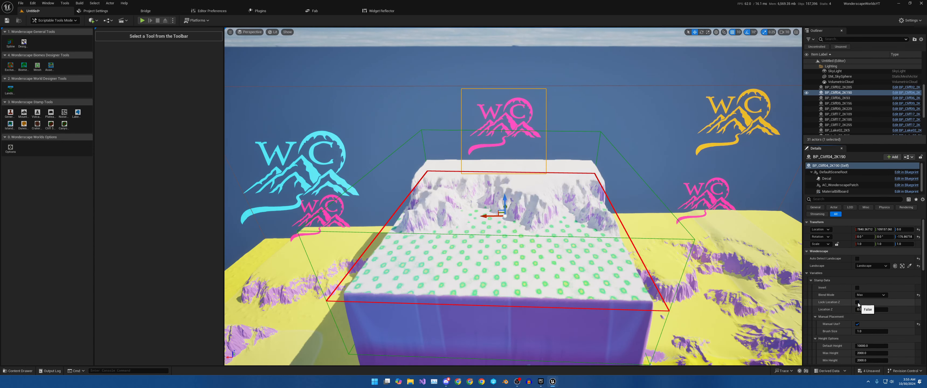
pyautogui.moveTo(551, 183)
pyautogui.mouseDown(button='right')
pyautogui.moveTo(533, 183)
pyautogui.moveTo(543, 193)
pyautogui.mouseUp(button='right')
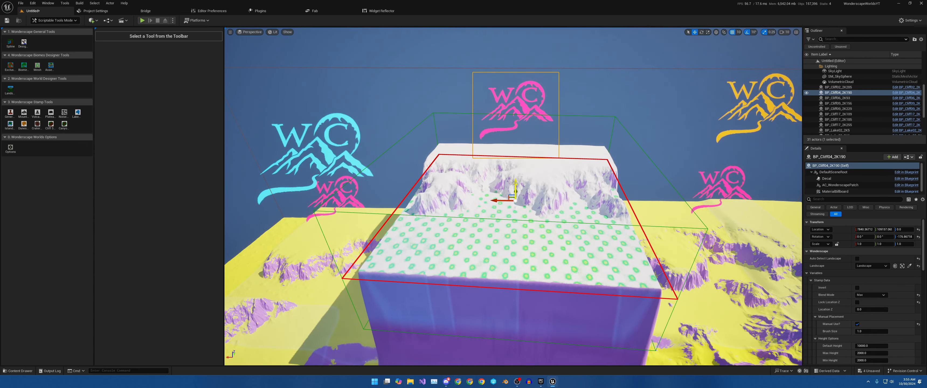
pyautogui.moveTo(514, 184); pyautogui.dragTo(514, 263)
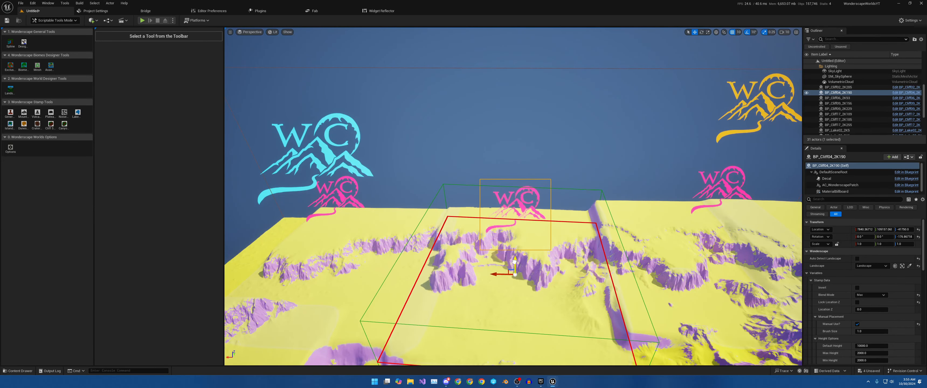
# Step: Raise the selected BP_Cliff04 stamp so its cliff top stands closer to the height of the neighbouring cliffs
pyautogui.moveTo(540, 247); pyautogui.dragTo(520, 174, button='right')
pyautogui.moveTo(531, 181); pyautogui.dragTo(533, 152)
pyautogui.moveTo(561, 182); pyautogui.dragTo(518, 186, button='right')
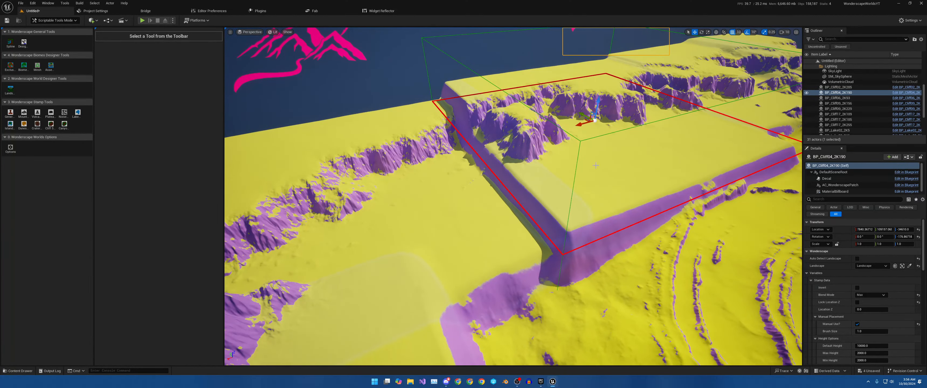
pyautogui.moveTo(596, 165); pyautogui.dragTo(547, 153, button='right')
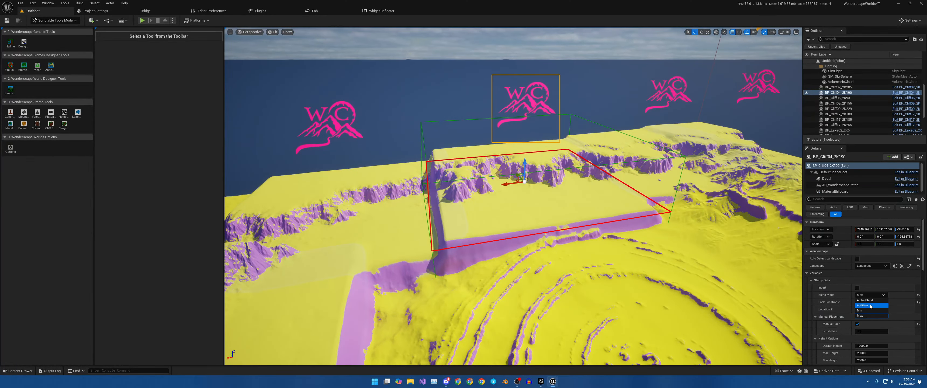
# Step: Try other blend modes, including Min, on the BP_Cliff04 stamp and return it to Max
pyautogui.click(867, 300)
pyautogui.click(871, 294)
pyautogui.click(867, 306)
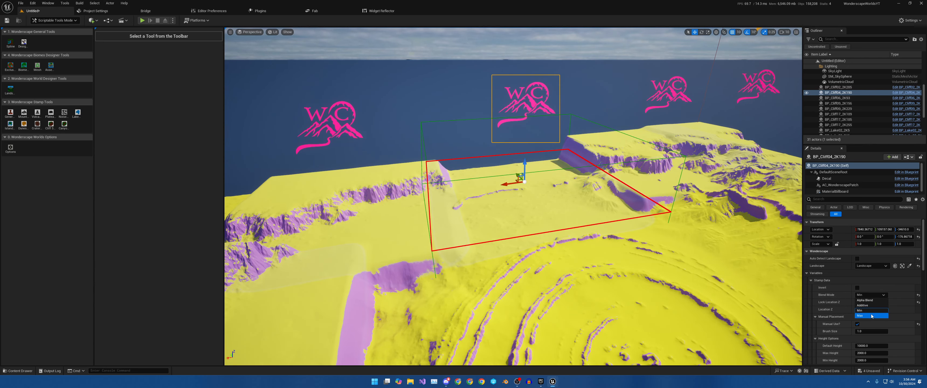
pyautogui.click(871, 316)
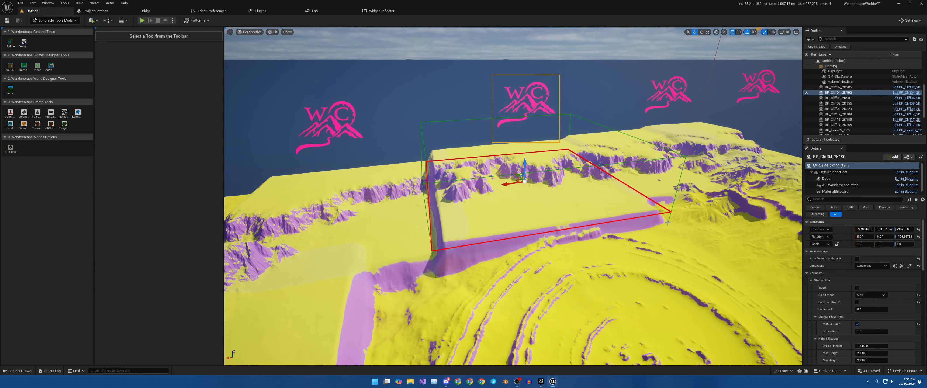
# Step: Select the BP_Cliff17_2K255 stamp at the far end of the cliff line and lower it to a Z location of about -37794
pyautogui.moveTo(513, 196)
pyautogui.mouseDown(button='right')
pyautogui.moveTo(414, 220)
pyautogui.moveTo(492, 214)
pyautogui.moveTo(507, 192)
pyautogui.moveTo(481, 198)
pyautogui.moveTo(518, 194)
pyautogui.moveTo(499, 196)
pyautogui.moveTo(515, 198)
pyautogui.moveTo(506, 216)
pyautogui.moveTo(518, 198)
pyautogui.mouseUp(button='right')
pyautogui.click(631, 90)
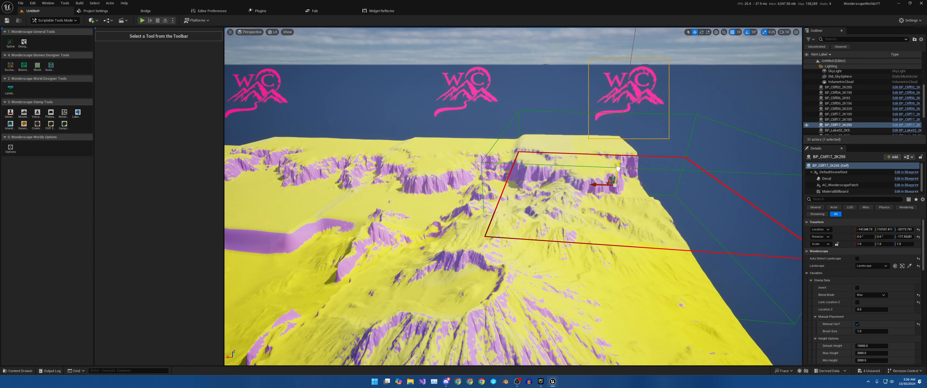
pyautogui.moveTo(617, 169); pyautogui.dragTo(604, 165)
pyautogui.press('w')
pyautogui.moveTo(616, 166); pyautogui.dragTo(691, 160, button='right')
pyautogui.press('a')
pyautogui.moveTo(644, 160); pyautogui.dragTo(643, 165)
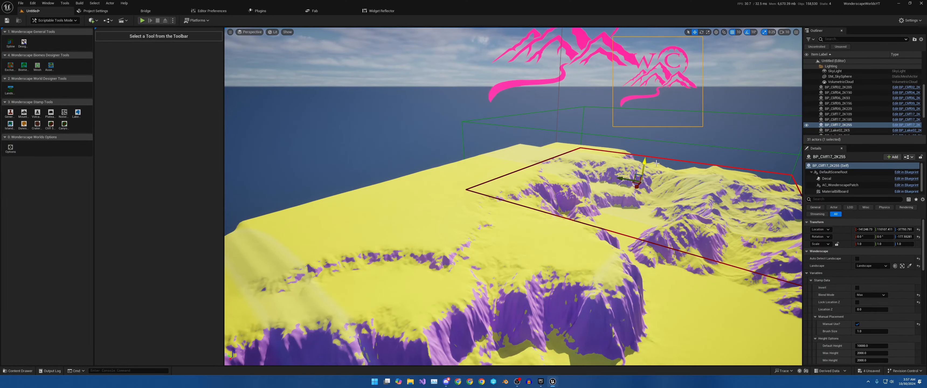
pyautogui.press('s')
pyautogui.moveTo(656, 163)
pyautogui.mouseDown(button='right')
pyautogui.moveTo(637, 164)
pyautogui.moveTo(658, 164)
pyautogui.mouseUp(button='right')
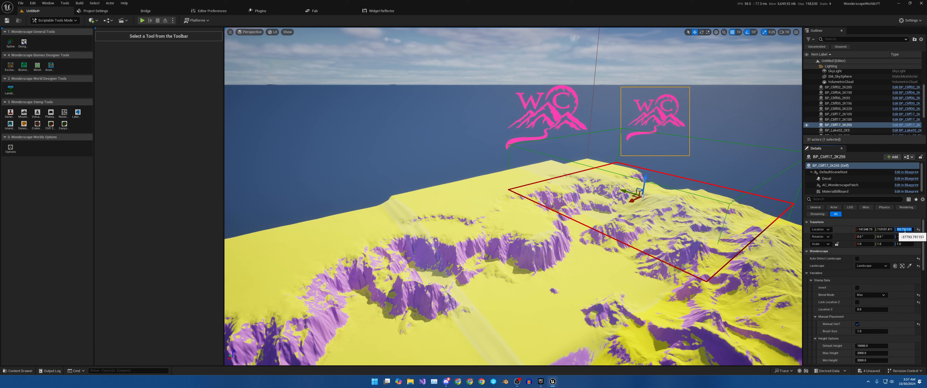
# Step: Select all the cliff stamps from BP_Cliff02 through BP_Cliff17_2K255 and give them the Z location -37793.791151
pyautogui.click(840, 88)
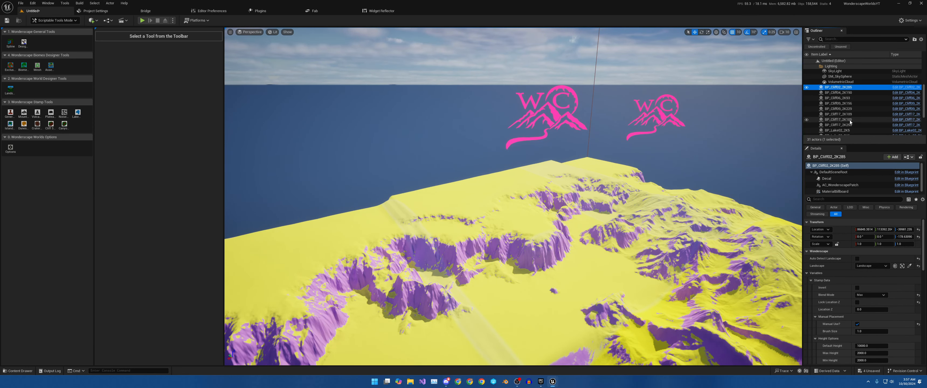
pyautogui.scroll(-1, 849, 128)
pyautogui.keyDown('shift'); pyautogui.click(844, 117); pyautogui.keyUp('shift')
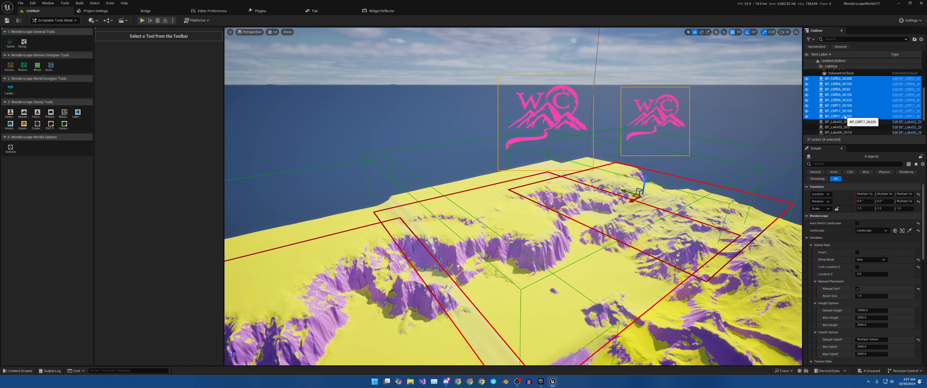
pyautogui.click(903, 194)
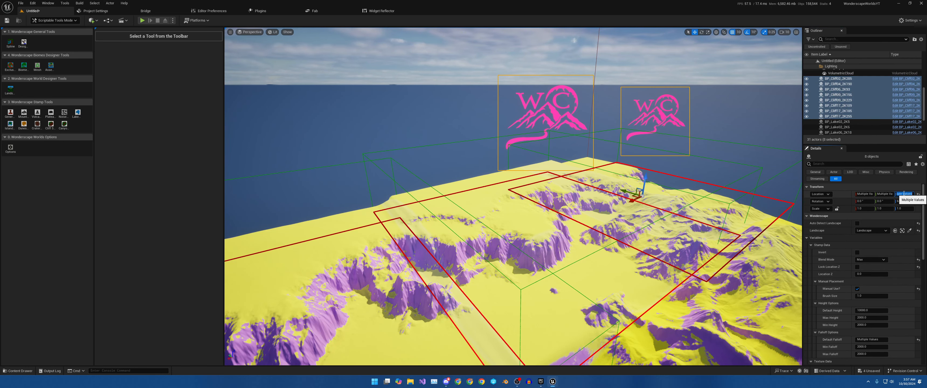
pyautogui.press('Return')
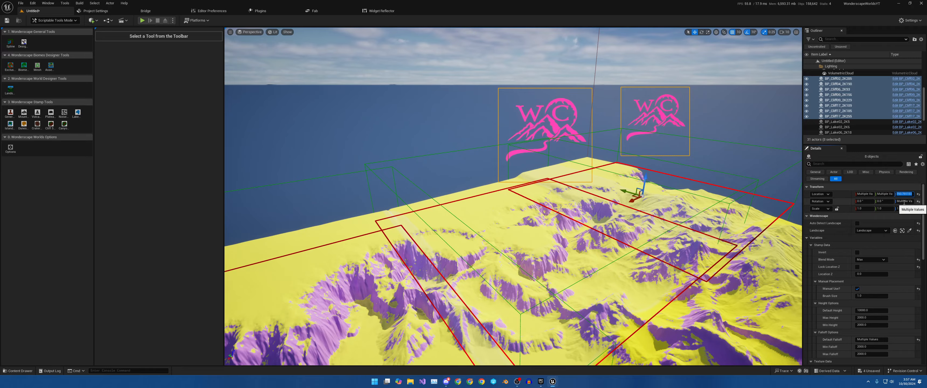
# Step: Select the BP_Cliff17_2K185 stamp beside the end cliff and nudge its height to about -37774 in Z
pyautogui.moveTo(680, 187); pyautogui.dragTo(647, 196, button='right')
pyautogui.moveTo(611, 78); pyautogui.dragTo(569, 76, button='right')
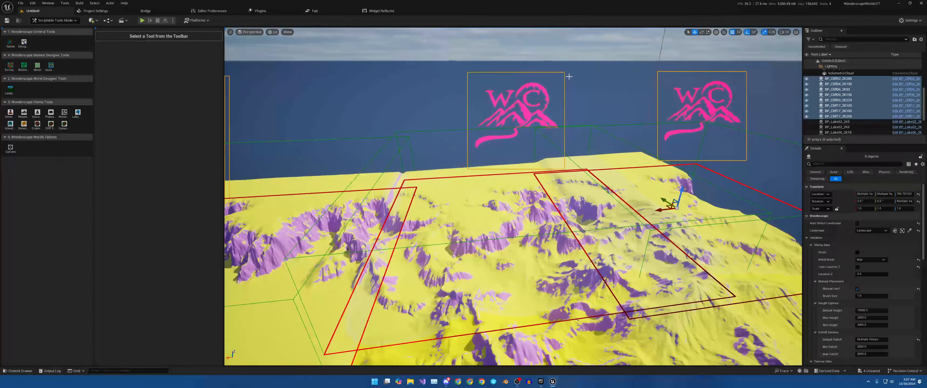
pyautogui.click(524, 107)
pyautogui.press('f')
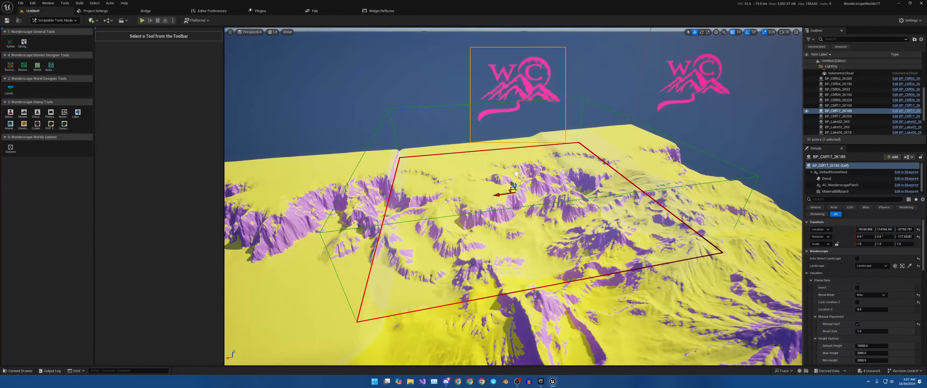
pyautogui.moveTo(516, 174); pyautogui.dragTo(515, 172)
pyautogui.moveTo(564, 163); pyautogui.dragTo(539, 149, button='right')
pyautogui.moveTo(443, 212); pyautogui.dragTo(442, 211, button='right')
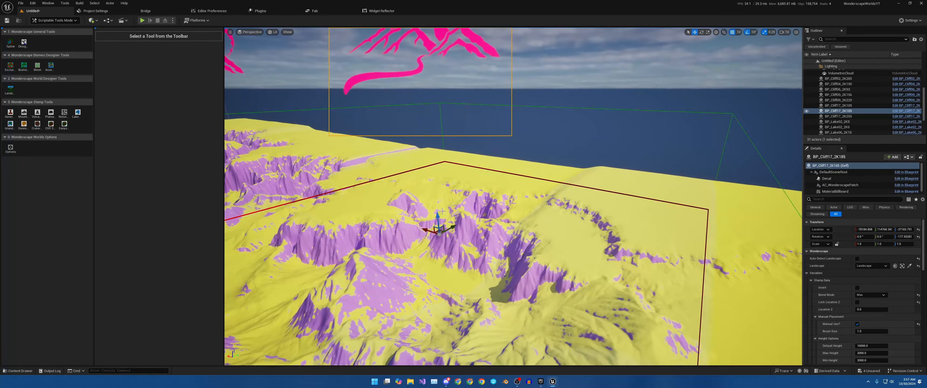
pyautogui.moveTo(436, 216); pyautogui.dragTo(437, 216)
pyautogui.moveTo(437, 216); pyautogui.dragTo(443, 216)
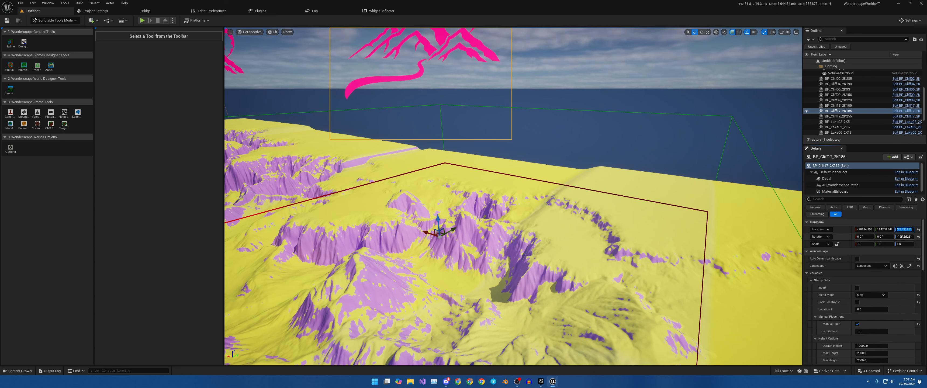
# Step: Set the BP_Cliff17_2K185 stamp's Z location to -37073 after trying a higher value
pyautogui.click(912, 230)
pyautogui.click(911, 230)
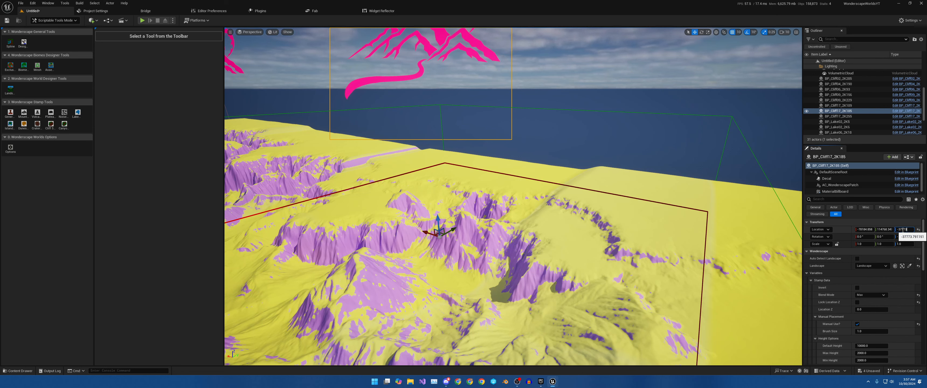
pyautogui.click(905, 229)
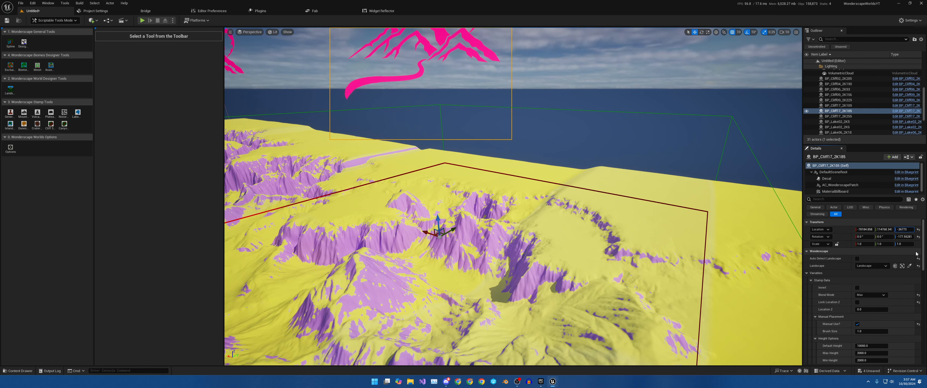
pyautogui.press('Return')
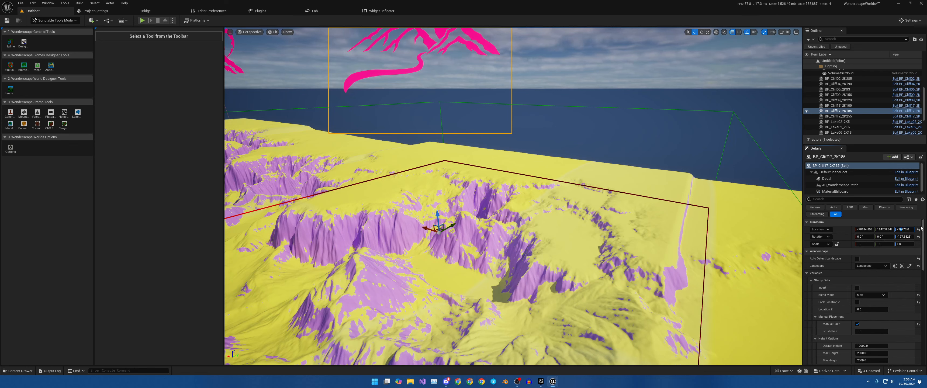
pyautogui.write('7')
pyautogui.press('Return')
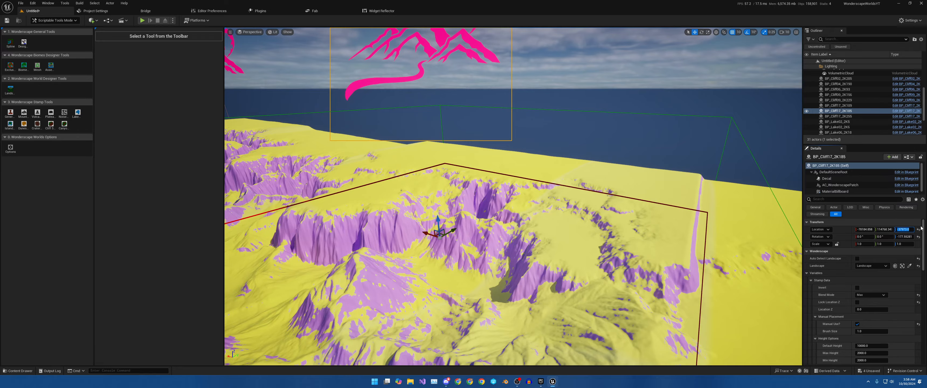
# Step: Slide the BP_Cliff17_2K185 stamp along the cliff line to an X location of about -57864
pyautogui.press('s')
pyautogui.moveTo(573, 147); pyautogui.dragTo(606, 149, button='right')
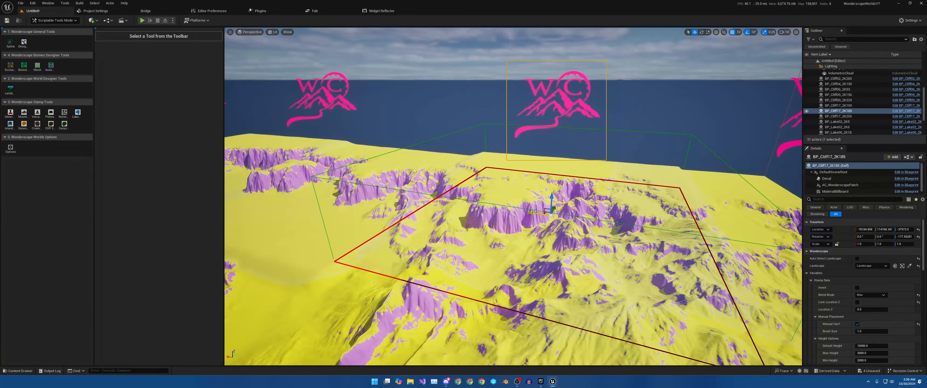
pyautogui.moveTo(534, 212); pyautogui.dragTo(480, 203)
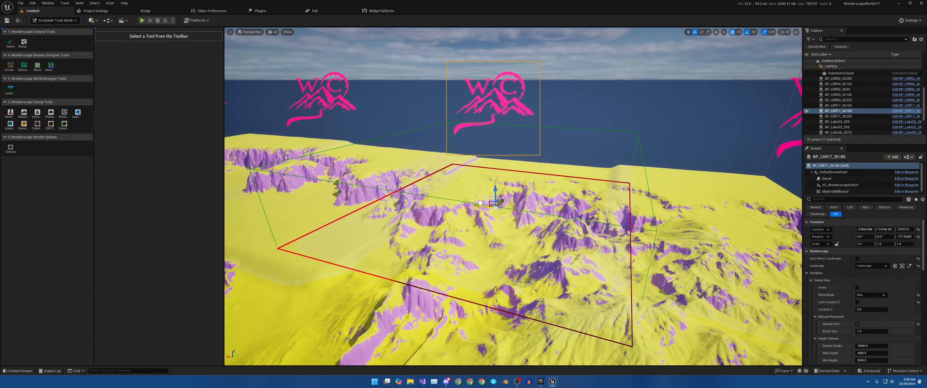
# Step: Nudge the BP_Cliff17_2K185 stamp slightly along X and lower it to a Z location of about -38063
pyautogui.press('d')
pyautogui.moveTo(482, 203); pyautogui.dragTo(428, 210, button='right')
pyautogui.press('w')
pyautogui.press('d')
pyautogui.press('w')
pyautogui.press('a')
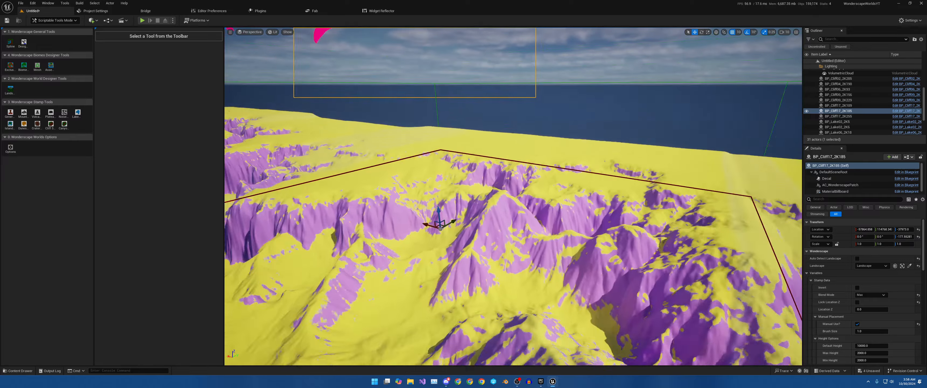
pyautogui.moveTo(526, 202); pyautogui.dragTo(526, 200, button='right')
pyautogui.press('s')
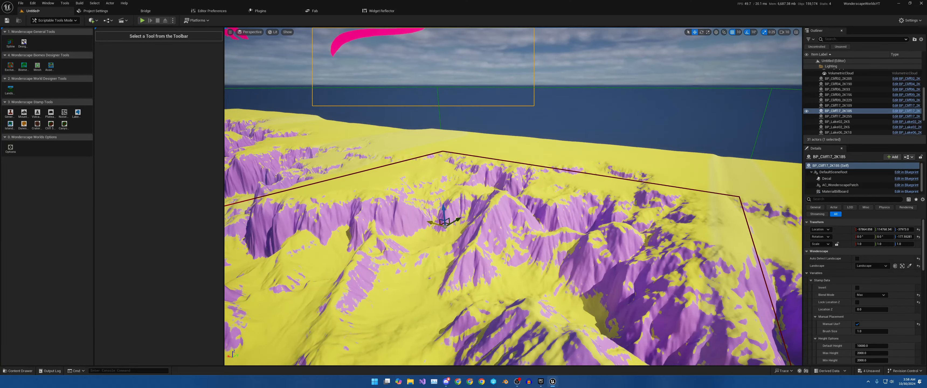
pyautogui.moveTo(431, 223); pyautogui.dragTo(447, 209)
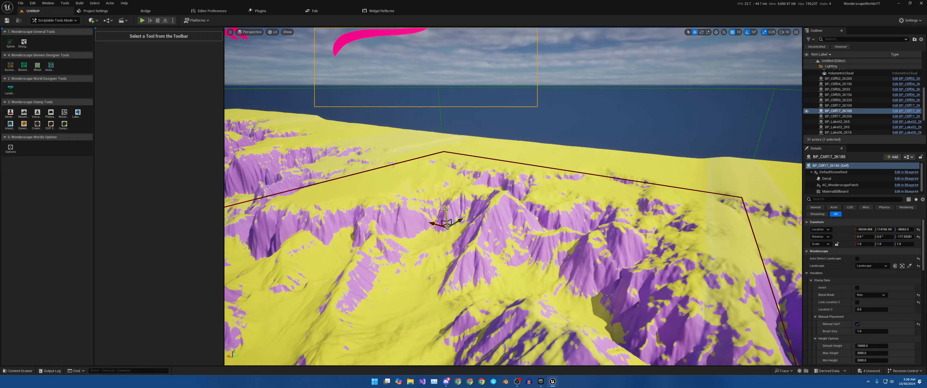
# Step: Try small height changes on the BP_Cliff17_2K185 stamp while checking the landscape from underneath
pyautogui.press('a')
pyautogui.moveTo(539, 208); pyautogui.dragTo(545, 184, button='right')
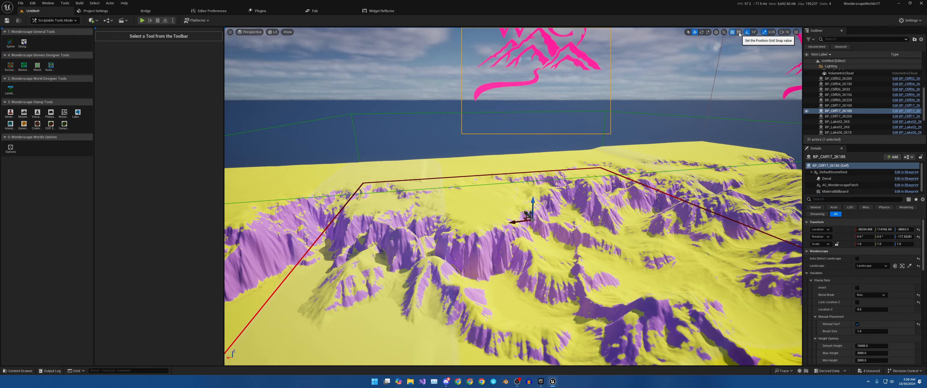
pyautogui.moveTo(612, 151); pyautogui.dragTo(611, 190, button='right')
pyautogui.press('w')
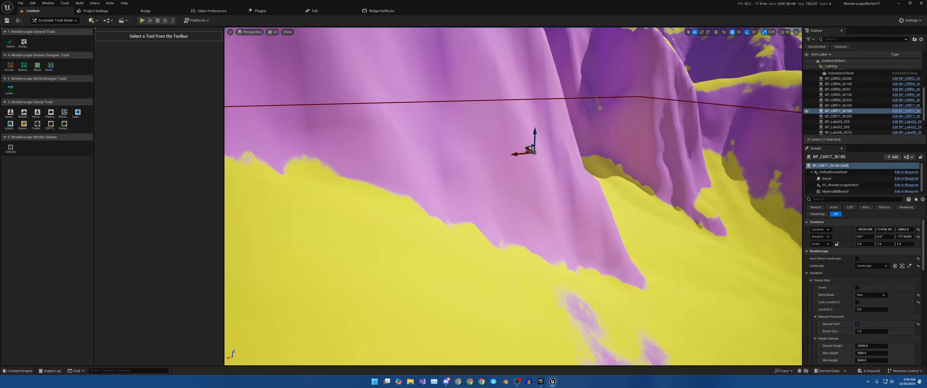
pyautogui.press('w')
pyautogui.moveTo(526, 234); pyautogui.dragTo(525, 180, button='right')
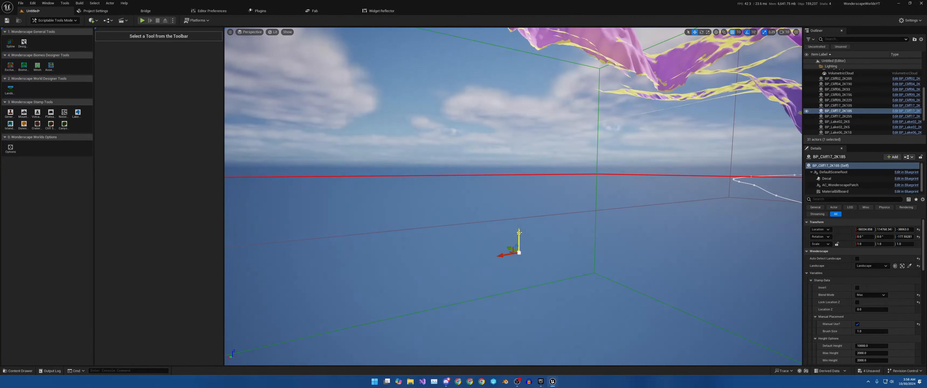
pyautogui.moveTo(519, 233); pyautogui.dragTo(520, 231)
pyautogui.press('s')
pyautogui.moveTo(519, 231); pyautogui.dragTo(385, 264, button='right')
pyautogui.press('w')
pyautogui.press('f')
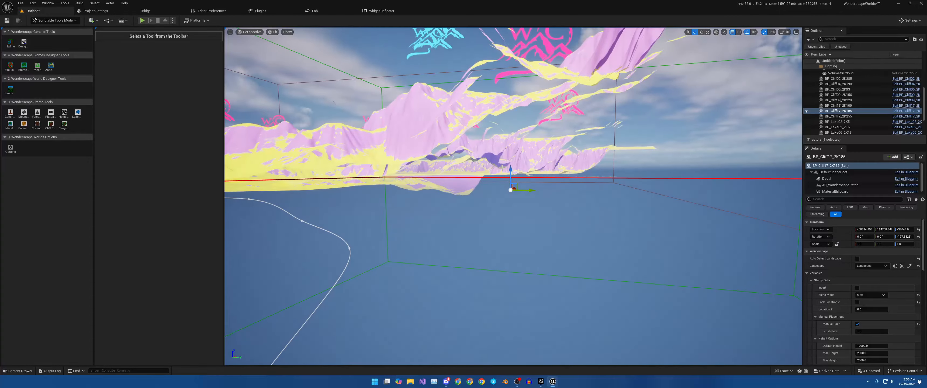
pyautogui.moveTo(509, 173); pyautogui.dragTo(510, 174)
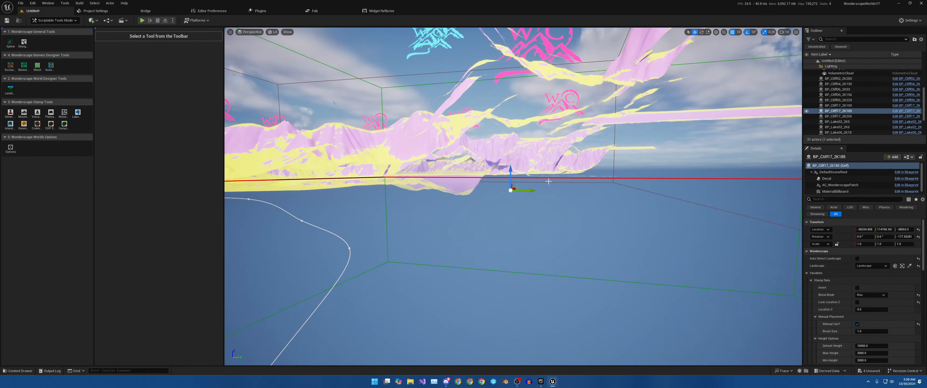
# Step: Raise the BP_Cliff17_2K185 stamp to a Z location of about -37643 to blend with the surrounding cliffs
pyautogui.press('s')
pyautogui.moveTo(513, 180); pyautogui.dragTo(550, 175, button='right')
pyautogui.press('a')
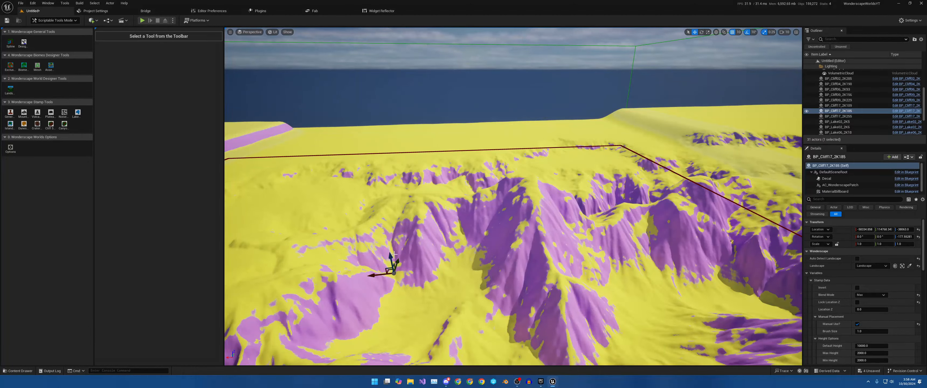
pyautogui.moveTo(390, 254); pyautogui.dragTo(360, 236, button='right')
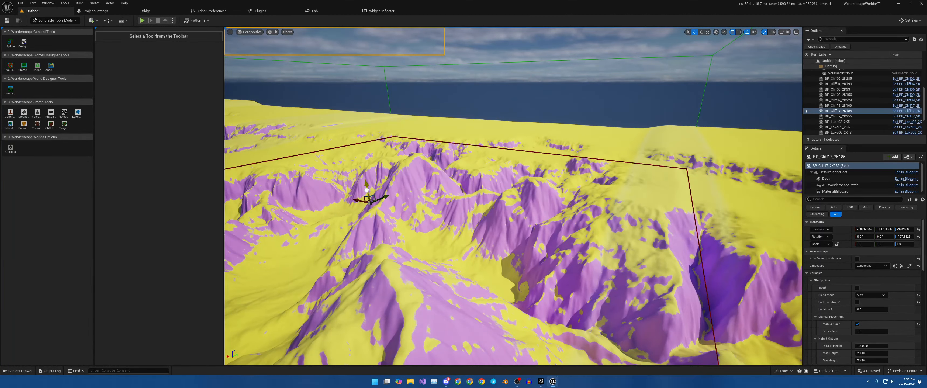
pyautogui.moveTo(366, 189); pyautogui.dragTo(368, 188)
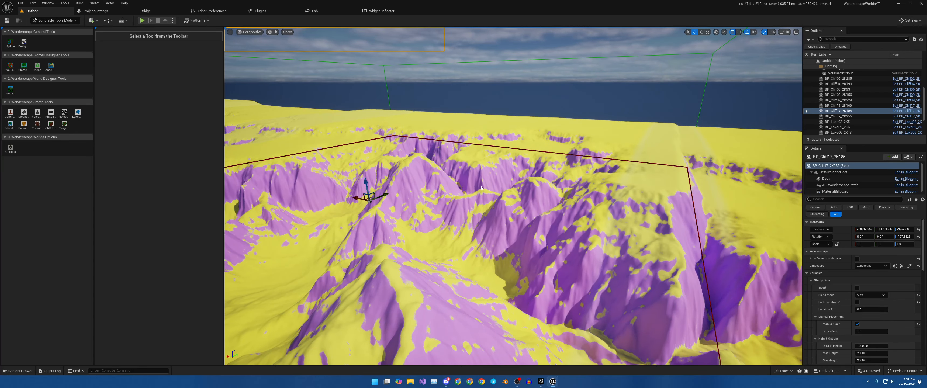
# Step: Fine-tune the Z location of the BP_Cliff17_2K185 stamp with small value changes until its plateau levels with the neighbouring terrain
pyautogui.press('d')
pyautogui.moveTo(481, 188); pyautogui.dragTo(449, 167, button='right')
pyautogui.press('w')
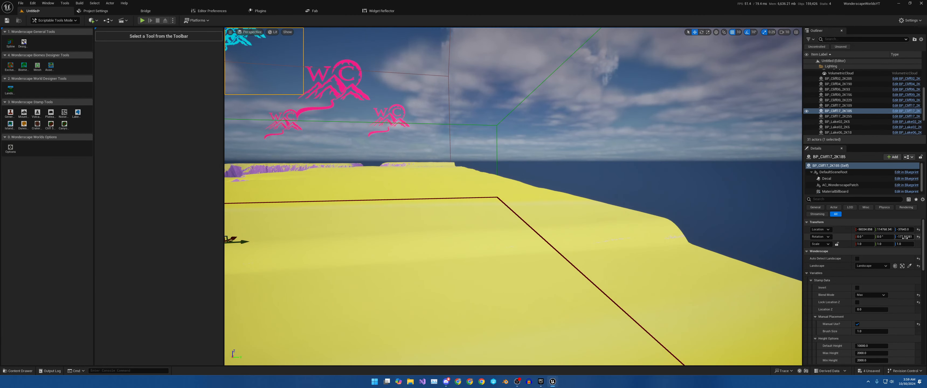
pyautogui.click(906, 229)
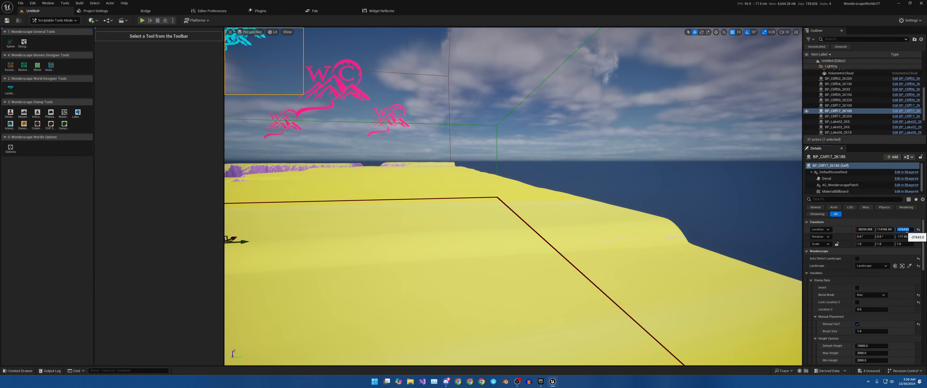
pyautogui.click(904, 229)
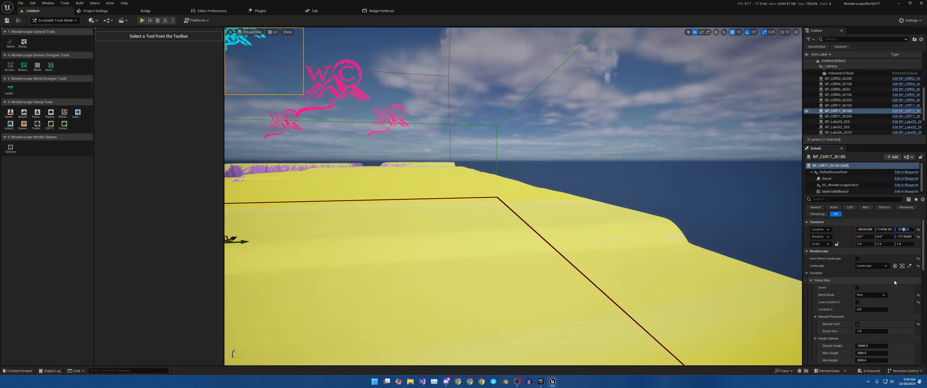
pyautogui.write('5')
pyautogui.press('Return')
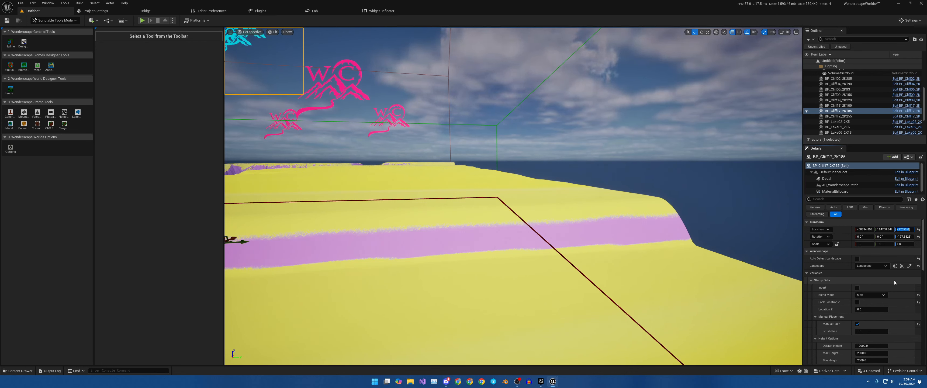
pyautogui.press('Right')
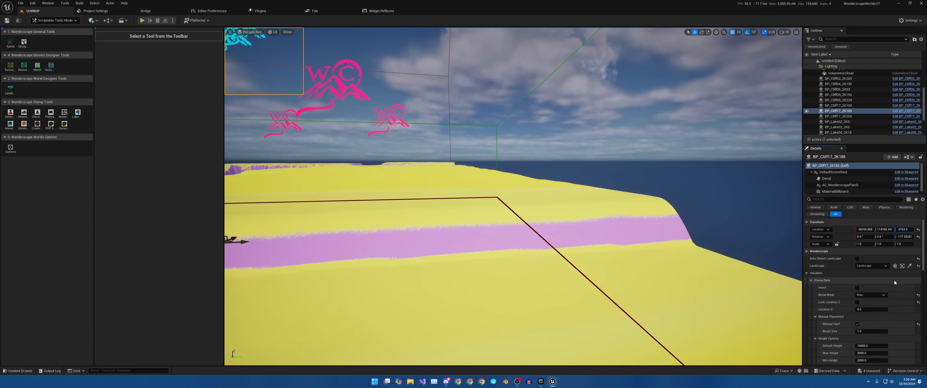
pyautogui.write('3')
pyautogui.press('Return')
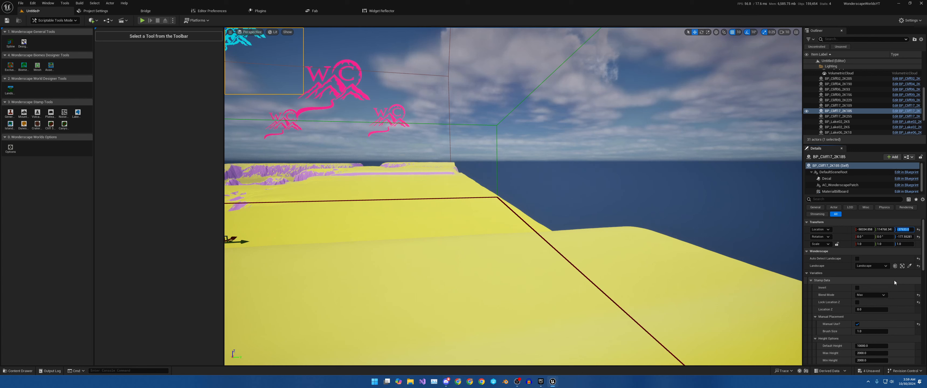
pyautogui.press('Left')
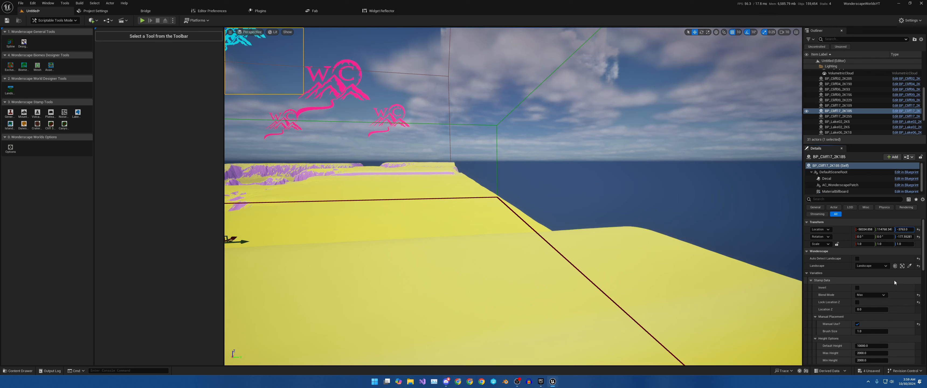
pyautogui.write('4')
pyautogui.press('Return')
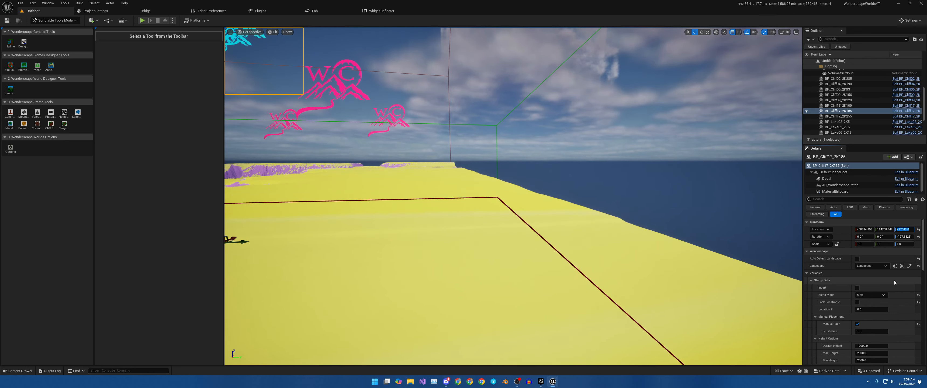
# Step: Try one more small Z location change on the BP_Cliff17_2K185 stamp and undo it
pyautogui.press('Left')
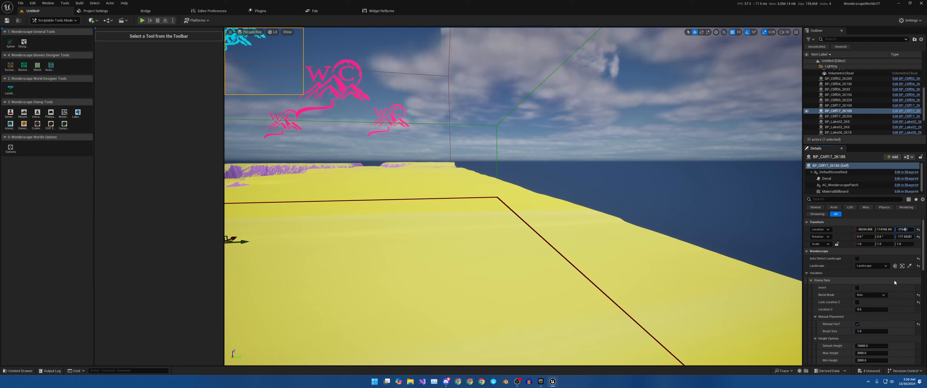
pyautogui.write('4')
pyautogui.press('Return')
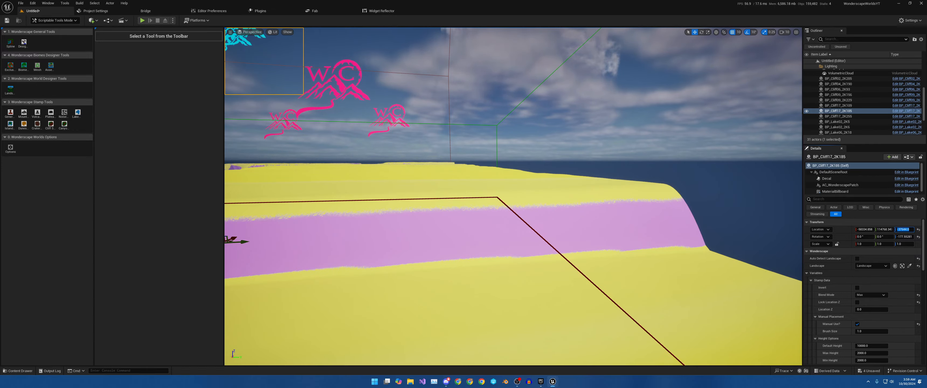
pyautogui.hotkey('ctrl', 'z')
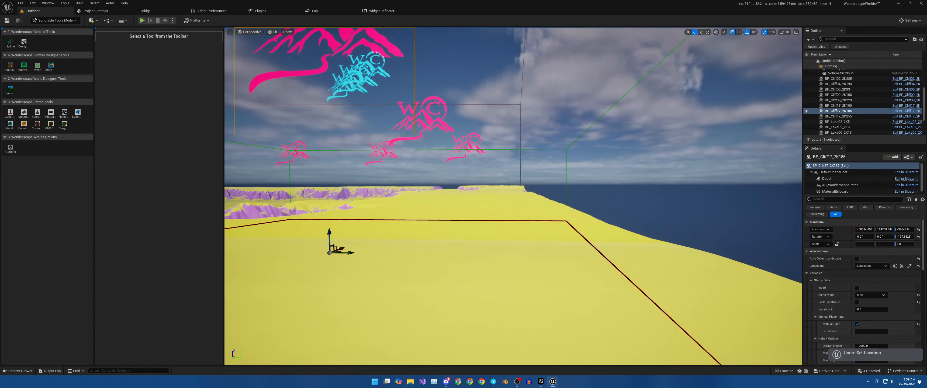
# Step: Select the BP_Cliff04_2K190 stamp and set its Default Falloff to 10000
pyautogui.moveTo(513, 197); pyautogui.dragTo(597, 225, button='right')
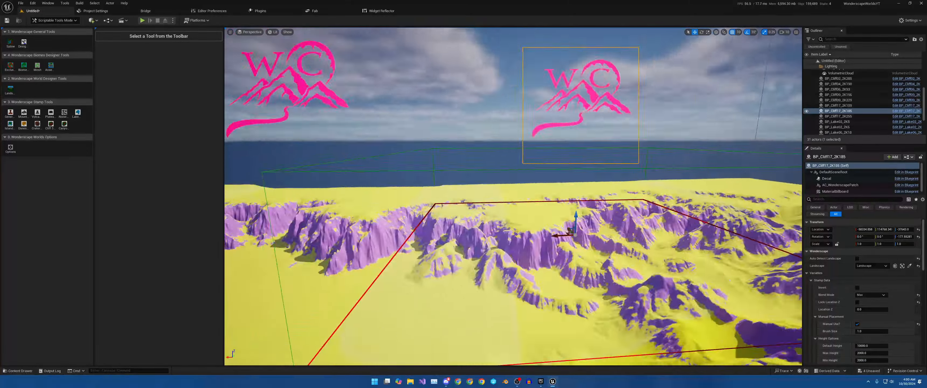
pyautogui.moveTo(405, 114); pyautogui.dragTo(383, 120, button='right')
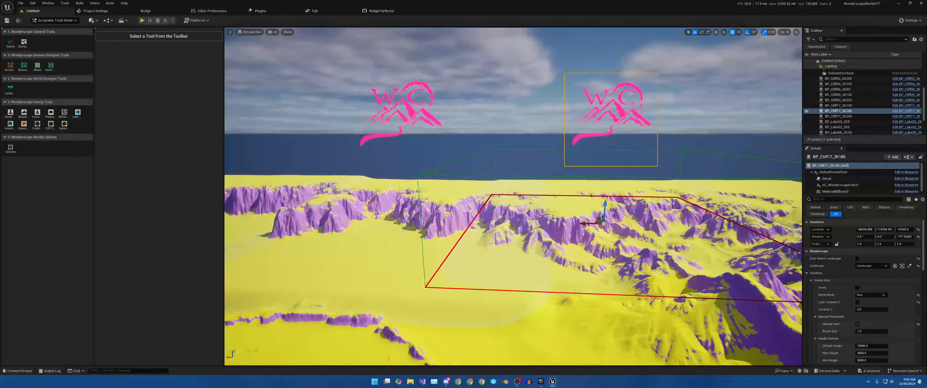
pyautogui.click(411, 111)
pyautogui.moveTo(412, 111); pyautogui.dragTo(372, 172, button='right')
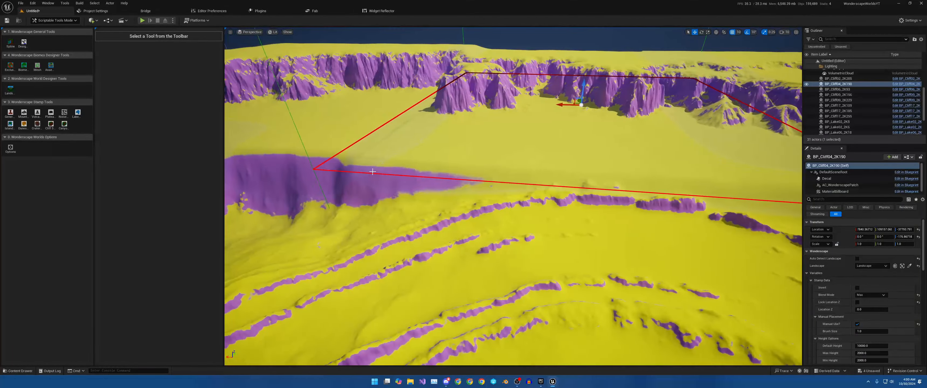
pyautogui.moveTo(470, 179); pyautogui.dragTo(333, 188, button='right')
pyautogui.moveTo(522, 182); pyautogui.dragTo(594, 165, button='right')
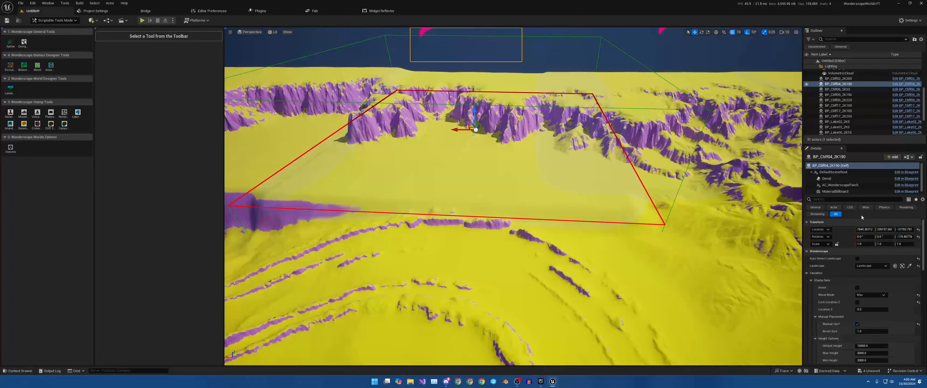
pyautogui.scroll(-3, 874, 338)
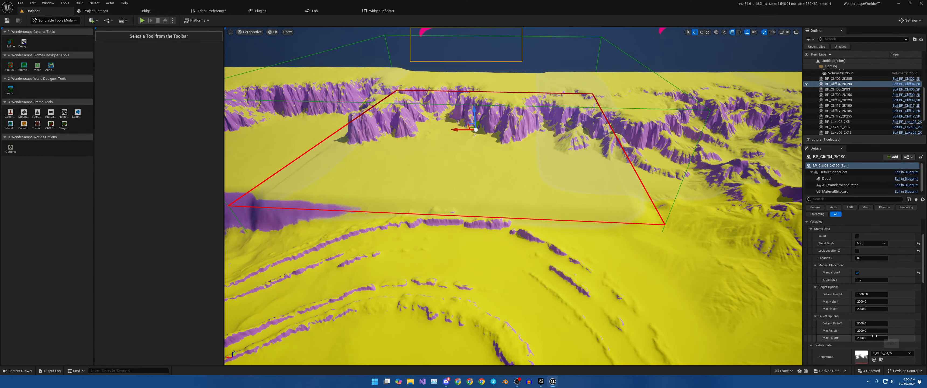
pyautogui.click(860, 323)
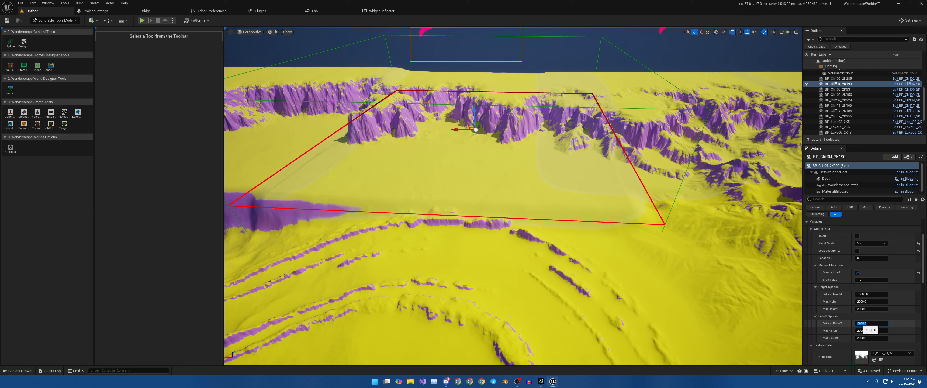
pyautogui.click(860, 324)
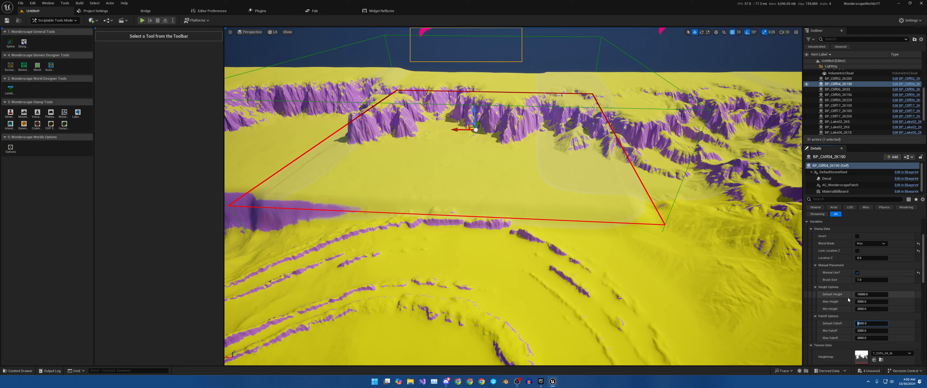
pyautogui.press('Return')
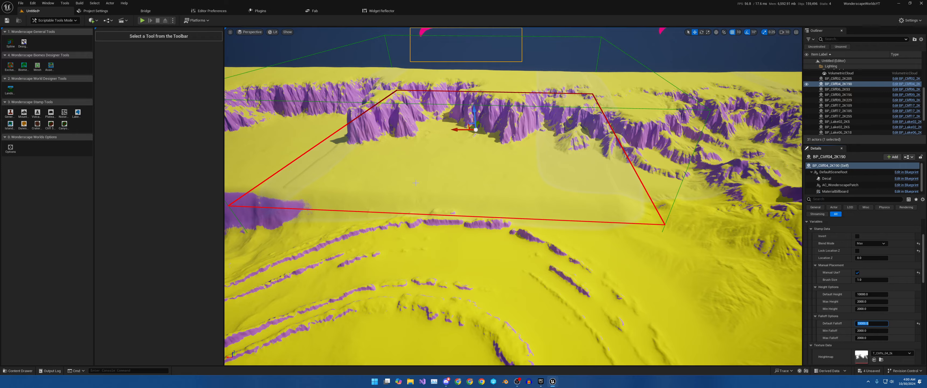
# Step: Fine-tune the height of the BP_Cliff04_2K190 stamp so its plateau and cliff faces blend with the neighbouring cliffs
pyautogui.press('w')
pyautogui.moveTo(415, 183); pyautogui.dragTo(394, 158, button='right')
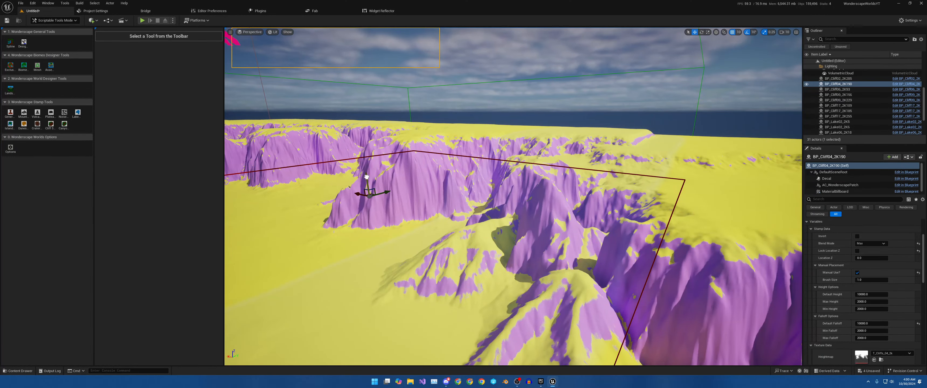
pyautogui.moveTo(366, 177); pyautogui.dragTo(367, 176)
pyautogui.moveTo(366, 176); pyautogui.dragTo(566, 277, button='right')
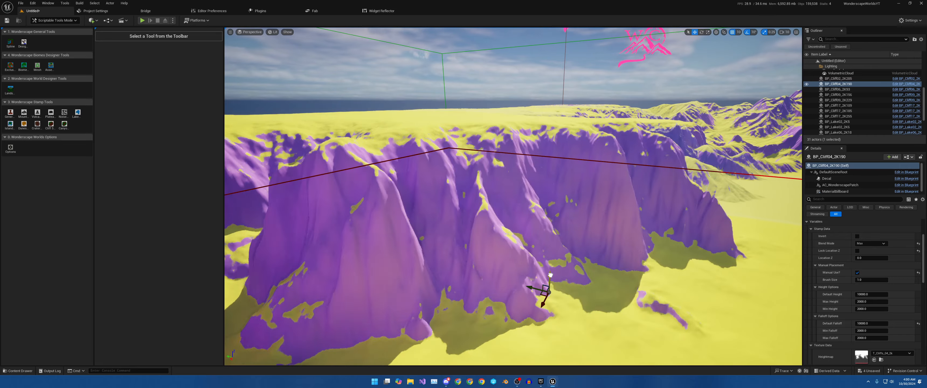
pyautogui.moveTo(549, 276); pyautogui.dragTo(549, 281)
pyautogui.moveTo(548, 281); pyautogui.dragTo(503, 346, button='right')
pyautogui.moveTo(636, 162); pyautogui.dragTo(634, 162, button='right')
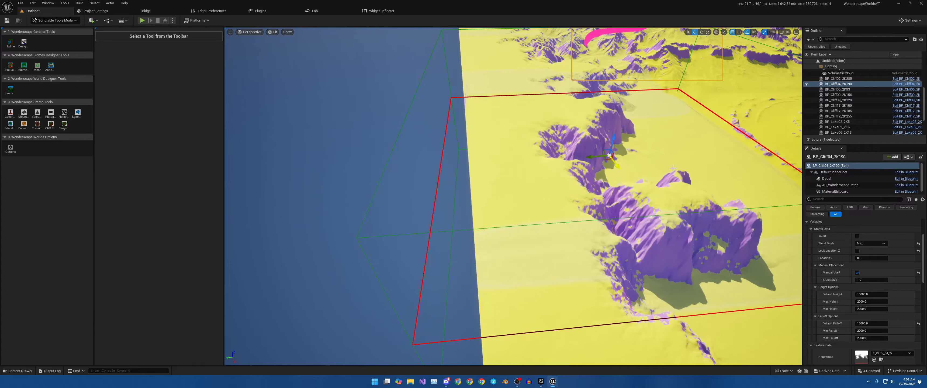
# Step: Select the BP_Cliff02 stamp at the end of the cliff line and nudge it slightly along X
pyautogui.moveTo(513, 196); pyautogui.dragTo(759, 193, button='right')
pyautogui.moveTo(590, 126); pyautogui.dragTo(523, 118, button='right')
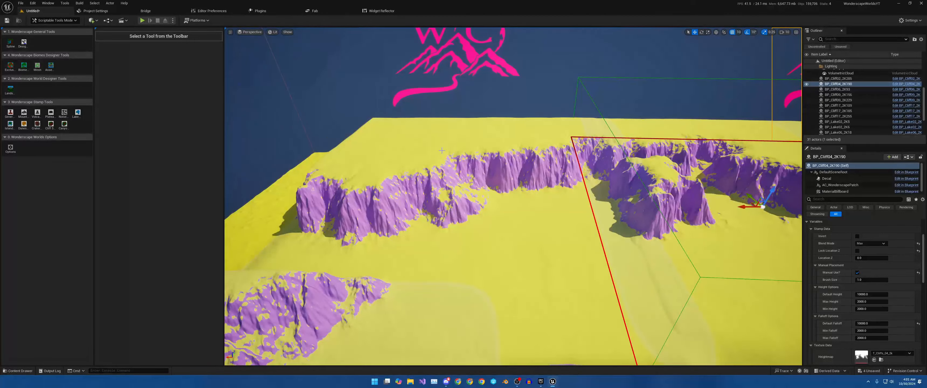
pyautogui.moveTo(442, 150); pyautogui.dragTo(424, 119, button='right')
pyautogui.click(475, 111)
pyautogui.click(515, 105)
pyautogui.moveTo(552, 127); pyautogui.dragTo(543, 129, button='right')
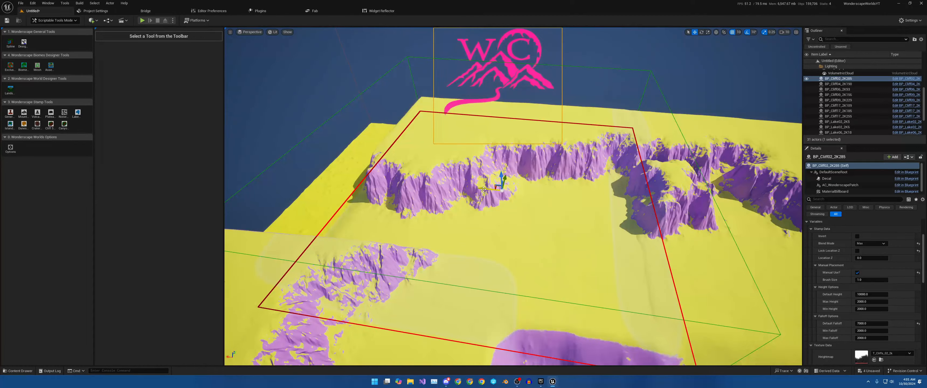
pyautogui.moveTo(483, 190)
pyautogui.mouseDown()
pyautogui.moveTo(462, 187)
pyautogui.moveTo(489, 189)
pyautogui.mouseUp()
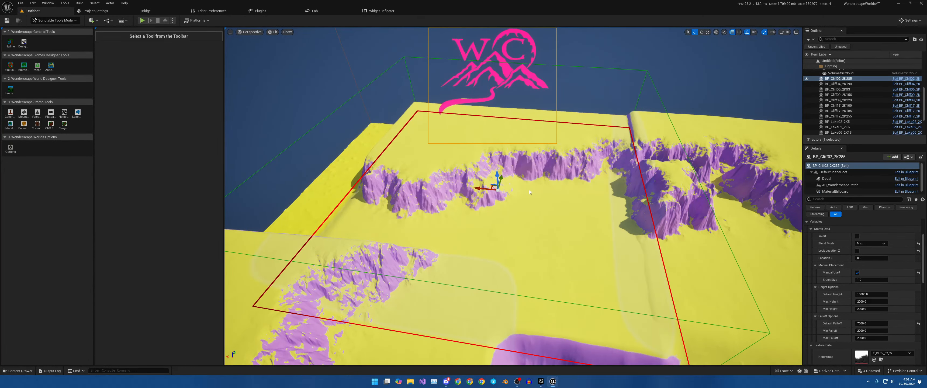
# Step: Set the Default Falloff of the BP_Cliff02 stamp to 10000
pyautogui.moveTo(529, 192); pyautogui.dragTo(354, 198, button='right')
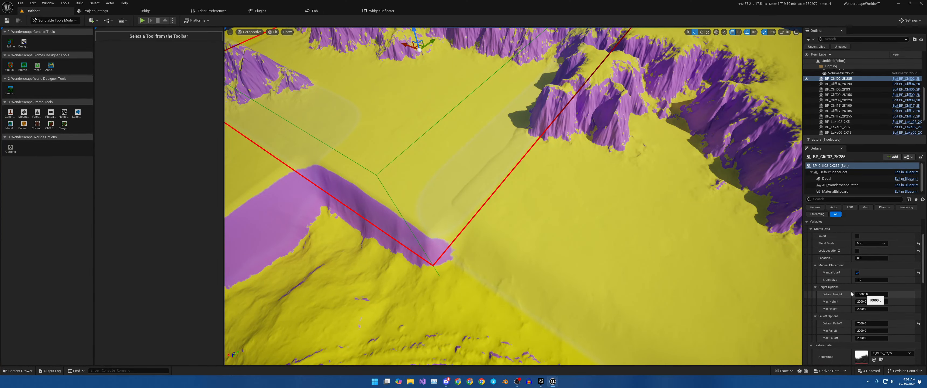
pyautogui.moveTo(647, 230); pyautogui.dragTo(525, 175, button='right')
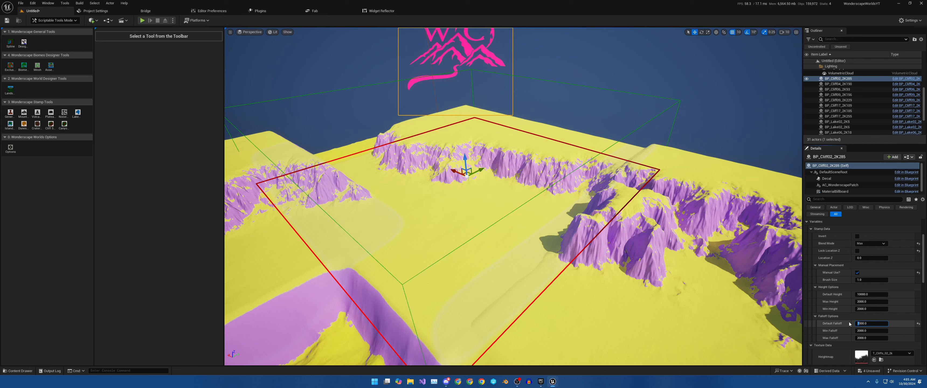
pyautogui.press('Return')
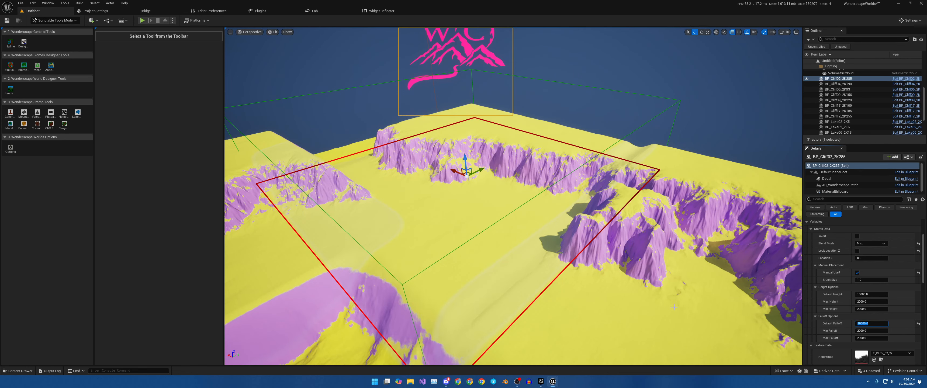
# Step: Shift the BP_Cliff02 stamp slightly along X and raise it a little to match the adjoining plateau
pyautogui.moveTo(505, 247); pyautogui.dragTo(557, 236, button='right')
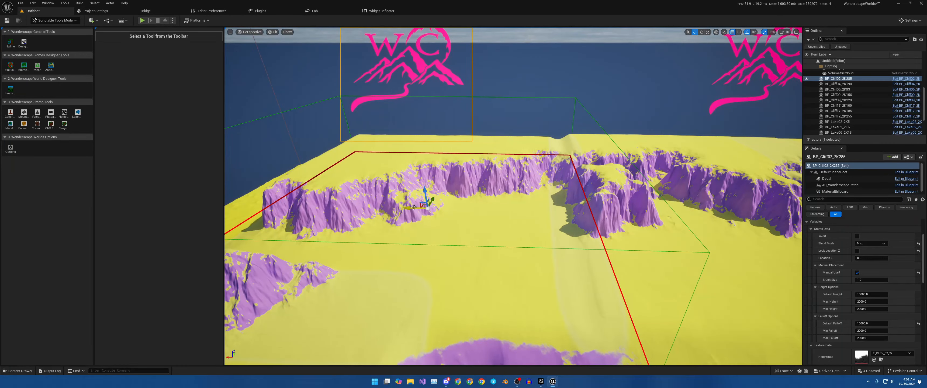
pyautogui.moveTo(413, 207); pyautogui.dragTo(420, 205)
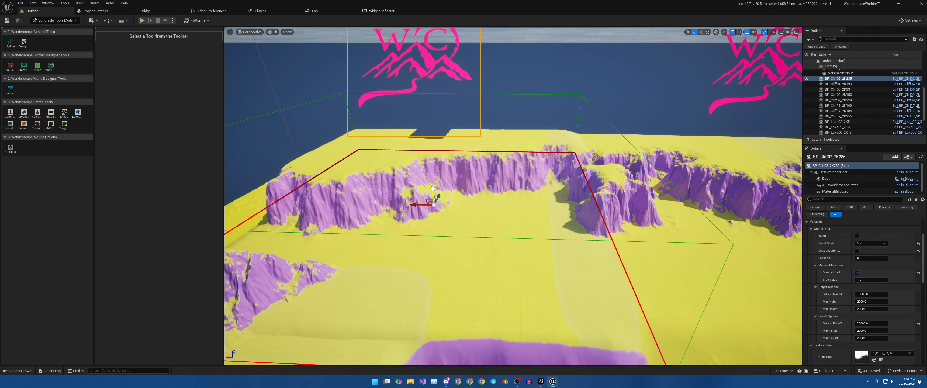
pyautogui.moveTo(431, 190); pyautogui.dragTo(432, 188)
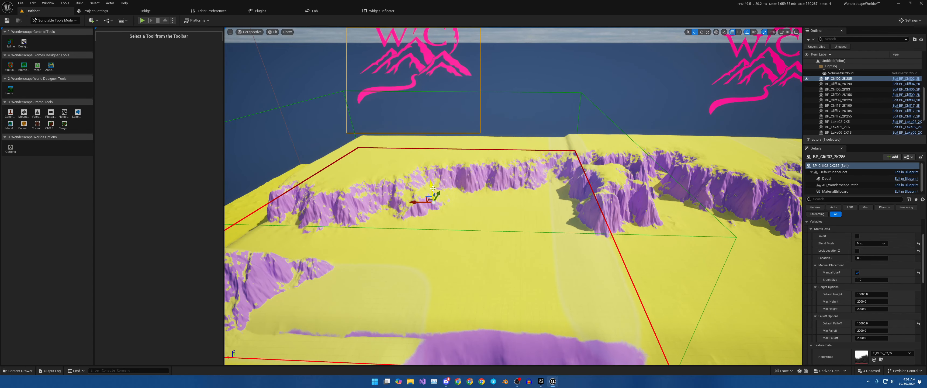
pyautogui.moveTo(433, 188); pyautogui.dragTo(433, 187)
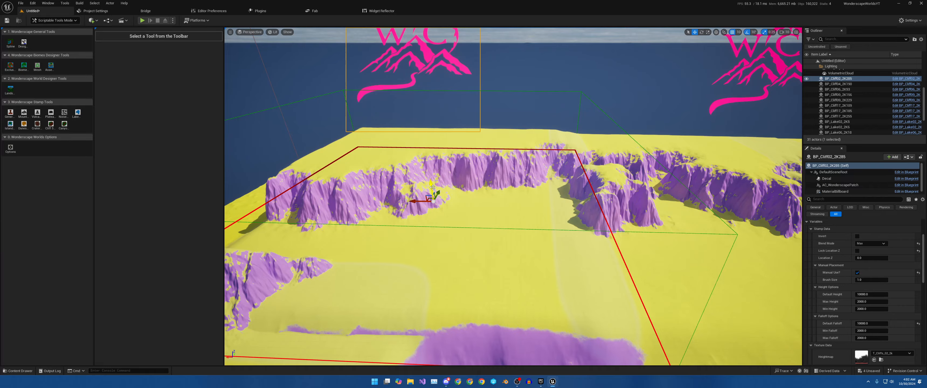
# Step: Select and frame the BP_Cliff09_2K156 stamp, and set its Default Falloff to 10000
pyautogui.moveTo(449, 113); pyautogui.dragTo(449, 113, button='right')
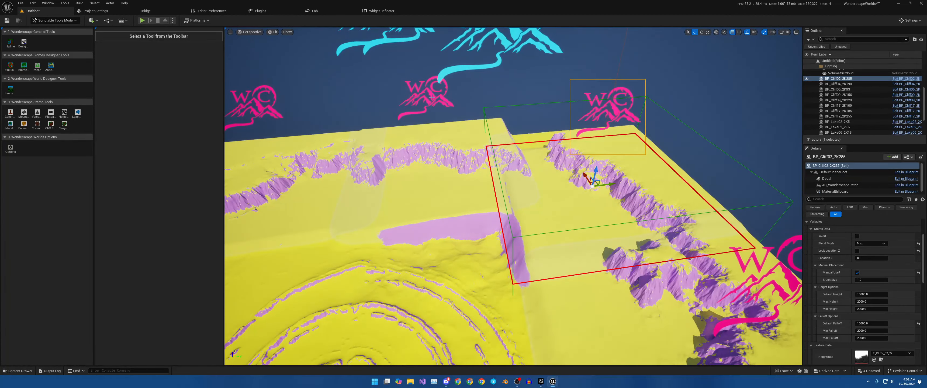
pyautogui.click(437, 106)
pyautogui.press('f')
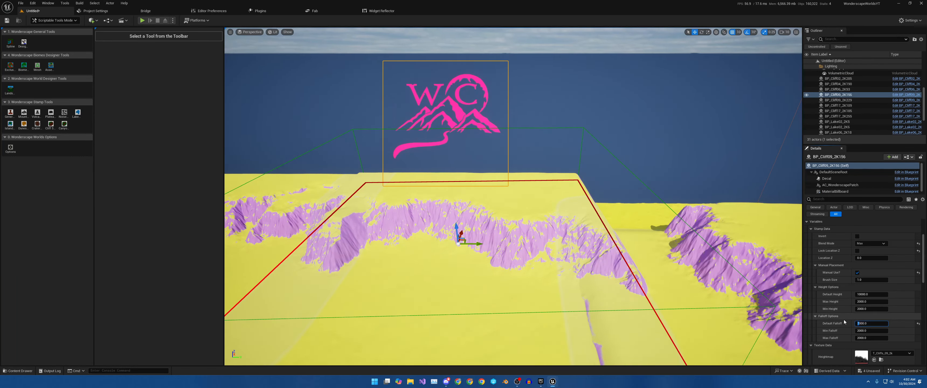
pyautogui.press('Return')
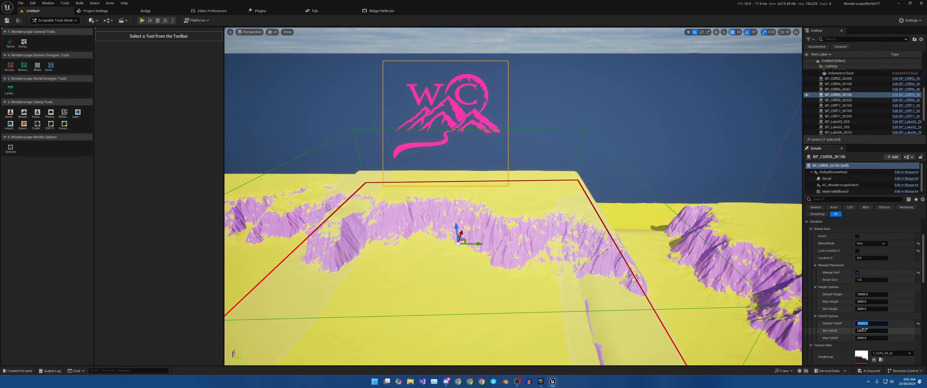
# Step: Set the Min Falloff and Max Falloff to 0 on the BP_Cliff09_2K156 stamp and on the neighbouring BP_Cliff02 stamp
pyautogui.press('Return')
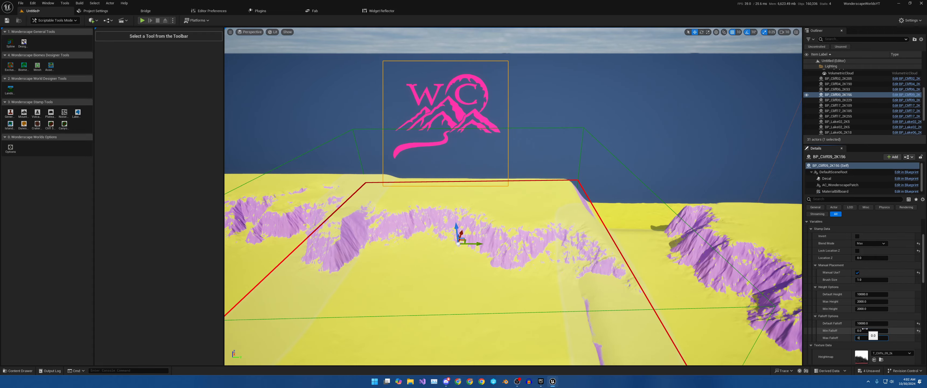
pyautogui.moveTo(446, 180); pyautogui.dragTo(576, 171, button='right')
pyautogui.moveTo(465, 194); pyautogui.dragTo(455, 181, button='right')
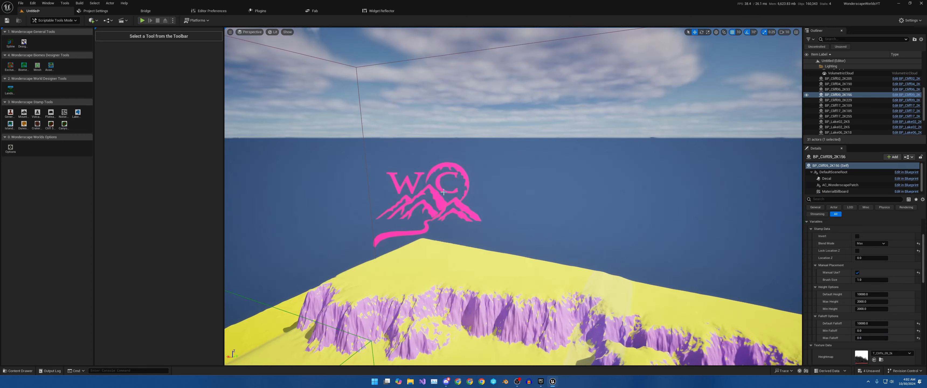
pyautogui.click(454, 198)
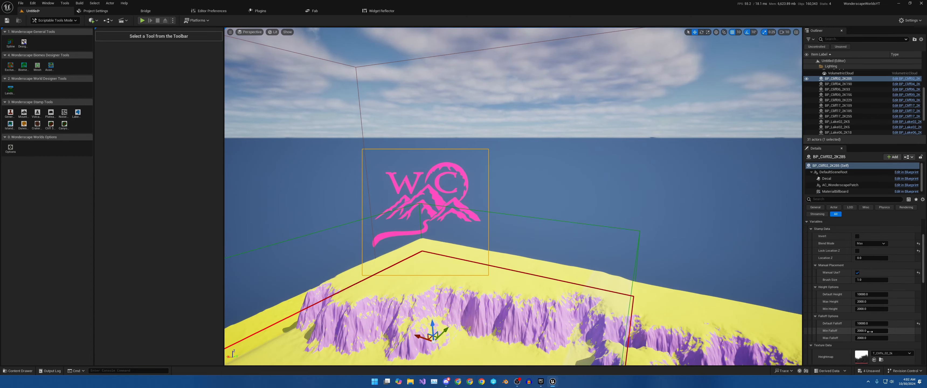
pyautogui.press('Tab')
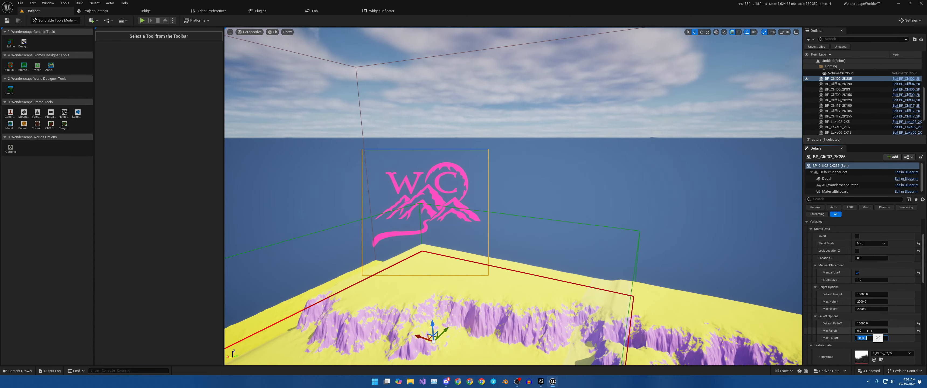
pyautogui.moveTo(404, 296); pyautogui.dragTo(785, 288, button='right')
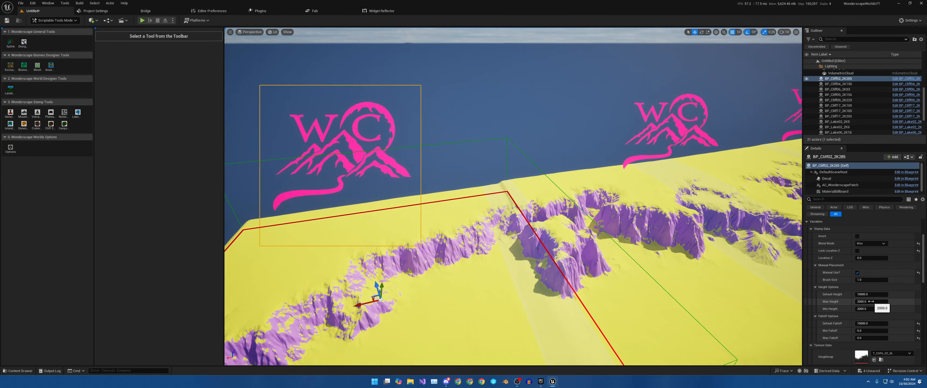
# Step: Select all the BP_Cliff stamps together and set their Min Falloff and Max Falloff to 0
pyautogui.scroll(-3, 856, 112)
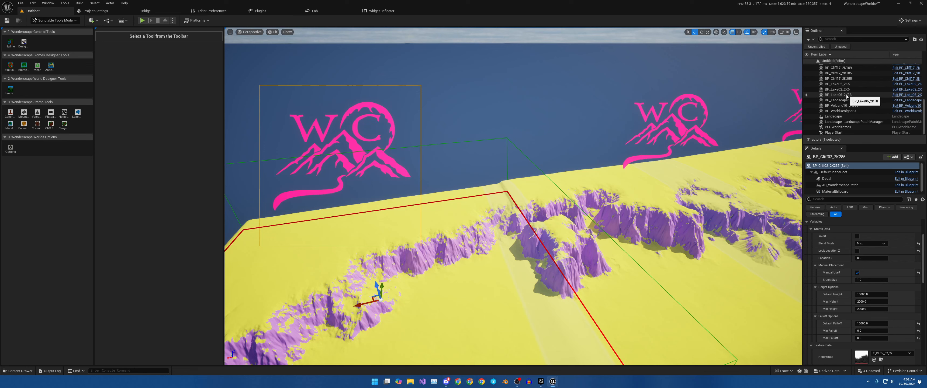
pyautogui.keyDown('shift'); pyautogui.click(852, 79); pyautogui.keyUp('shift')
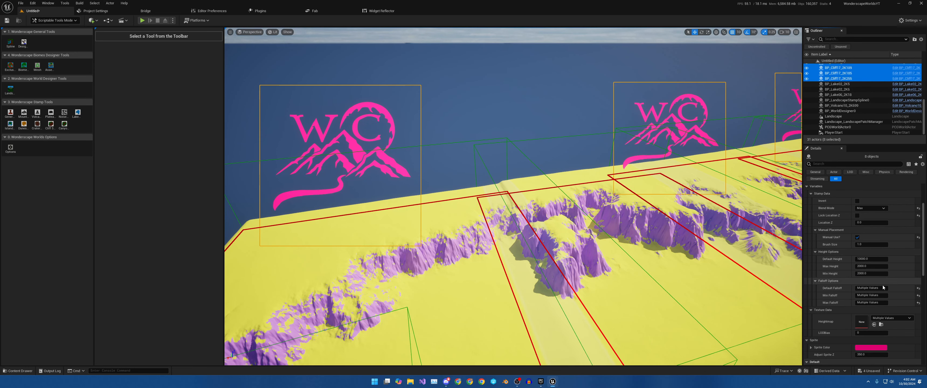
pyautogui.click(879, 288)
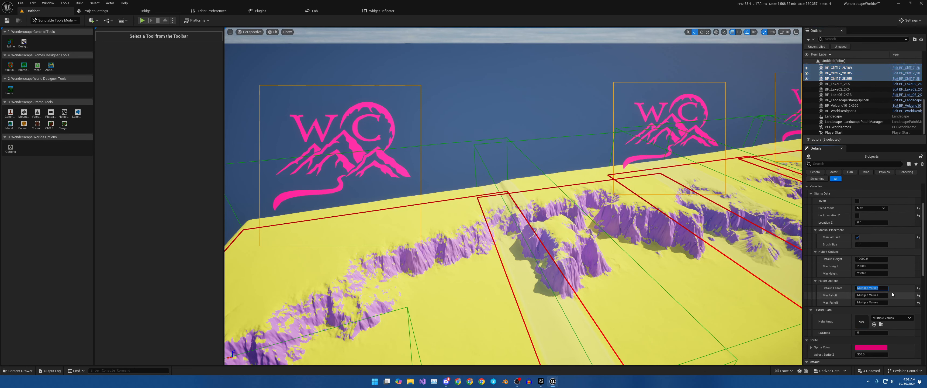
pyautogui.press('Tab')
pyautogui.write('0')
pyautogui.press('Tab')
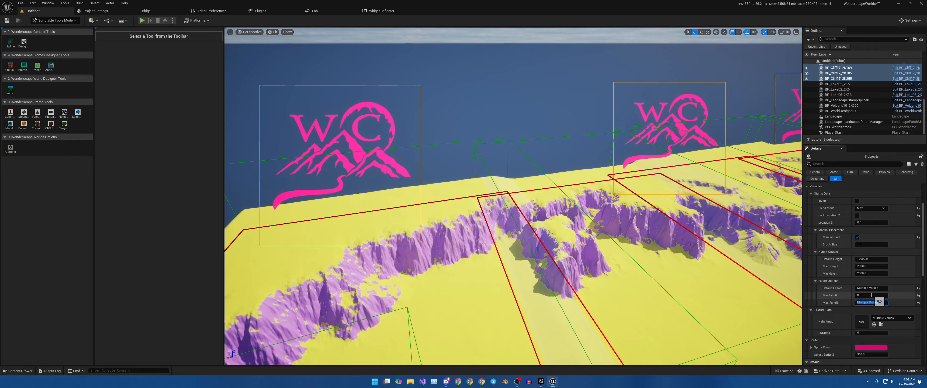
pyautogui.write('0')
pyautogui.press('Return')
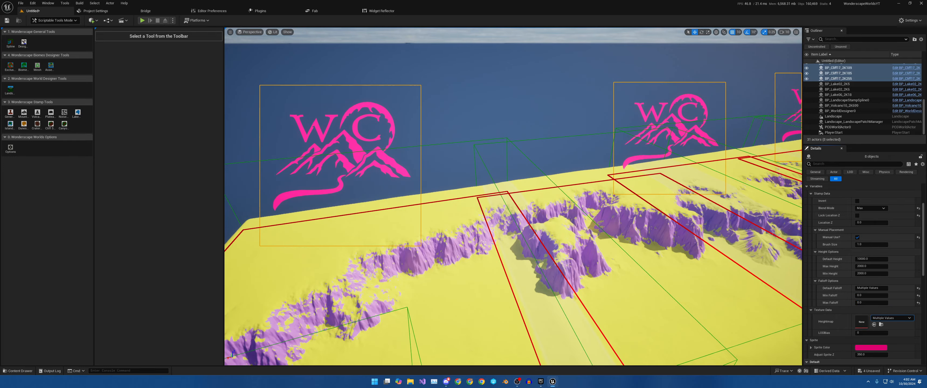
# Step: Set the Max Height and Min Height of all the selected cliff stamps to 0, and clear the selection
pyautogui.press('w')
pyautogui.moveTo(577, 198); pyautogui.dragTo(625, 190, button='right')
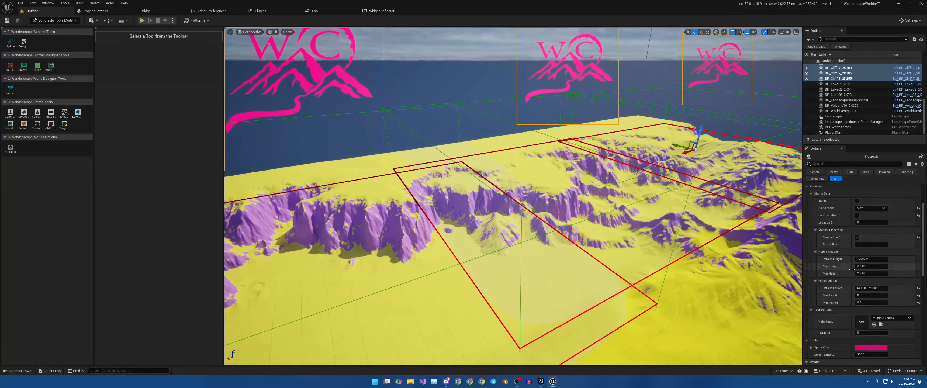
pyautogui.click(871, 266)
pyautogui.write('0')
pyautogui.press('Tab')
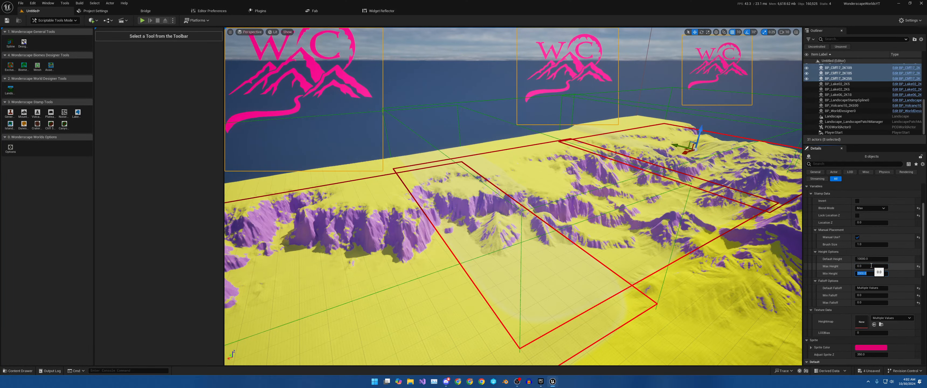
pyautogui.write('0')
pyautogui.press('Tab')
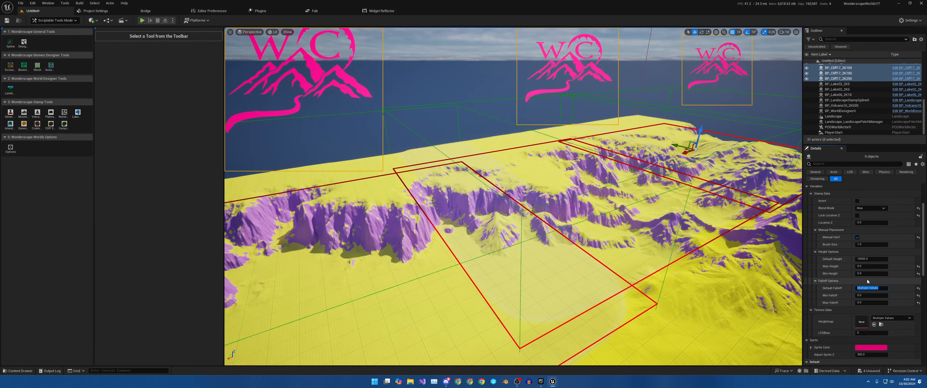
pyautogui.moveTo(651, 201); pyautogui.dragTo(608, 138, button='right')
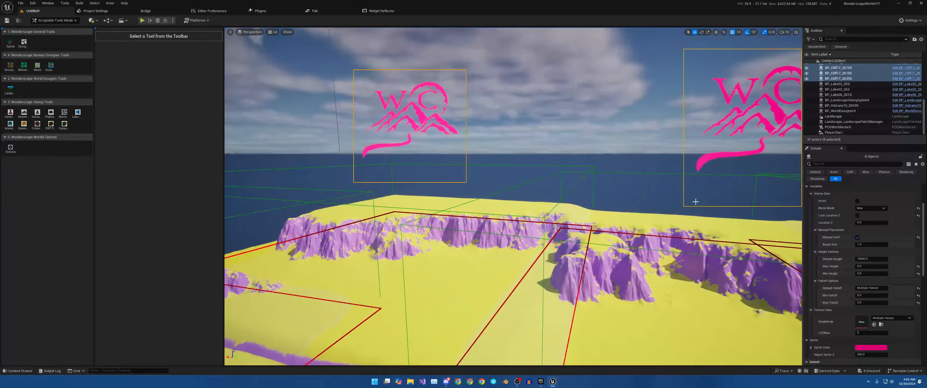
pyautogui.click(696, 201)
# Step: Select and frame the BP_Cliff02 stamp, and lower it slightly along Z to match the adjoining plateau
pyautogui.moveTo(665, 229); pyautogui.dragTo(548, 90, button='right')
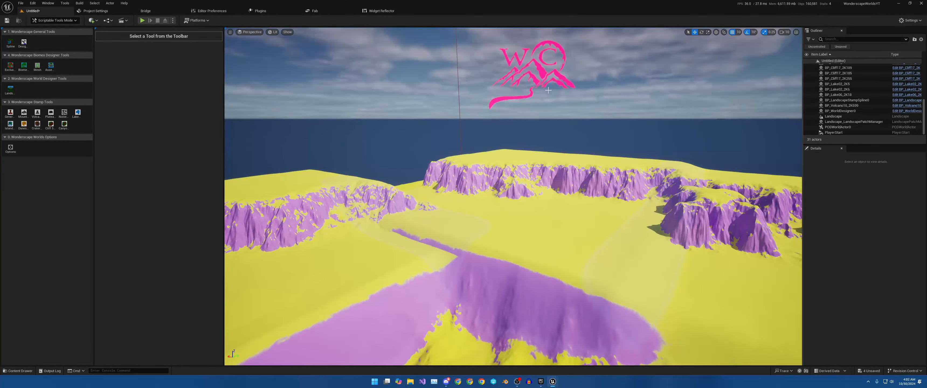
pyautogui.click(541, 71)
pyautogui.press('f')
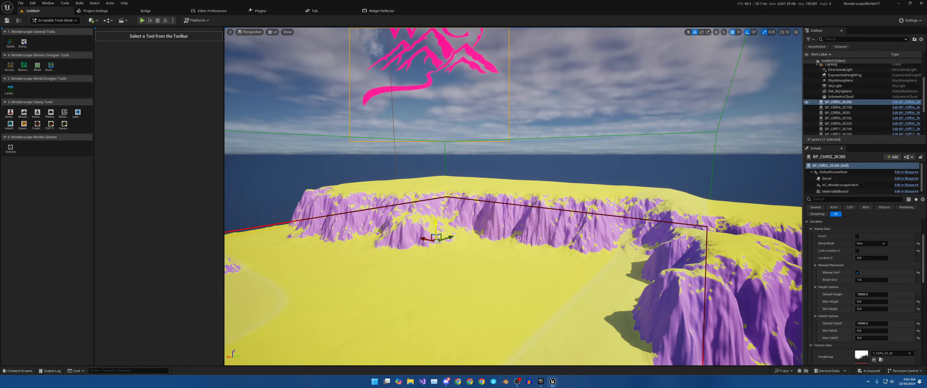
pyautogui.moveTo(437, 223); pyautogui.dragTo(438, 228)
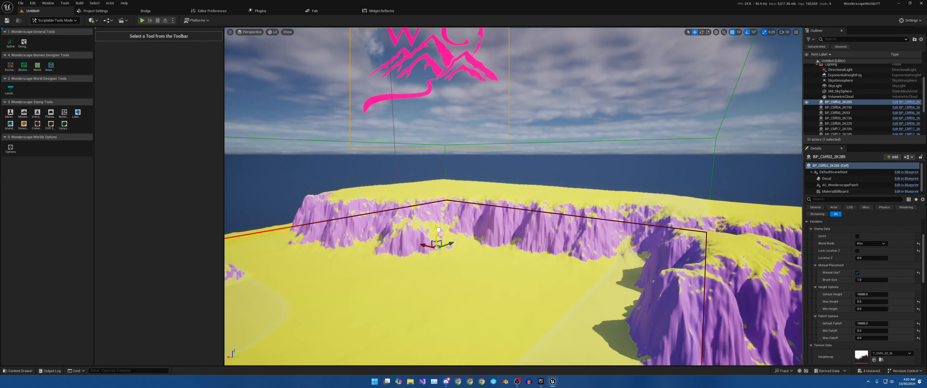
# Step: Select the BP_Cliff09_2K156 stamp and move it along Y so it overlaps the adjoining BP_Cliff02 cliff
pyautogui.moveTo(484, 225); pyautogui.dragTo(442, 119, button='right')
pyautogui.click(441, 119)
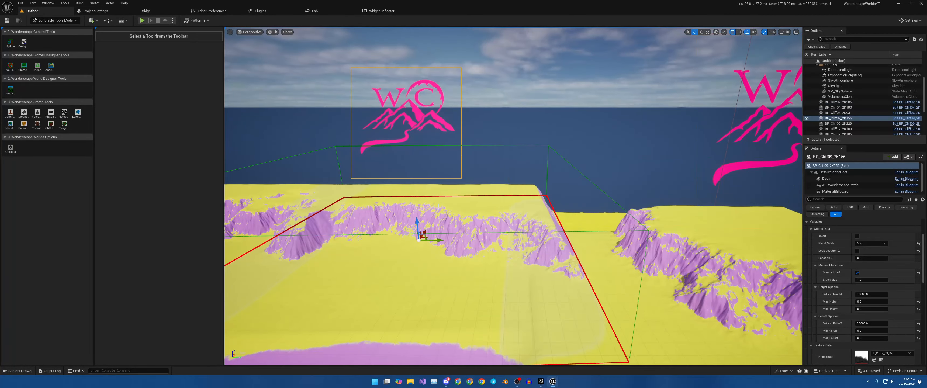
pyautogui.moveTo(443, 241); pyautogui.dragTo(548, 249)
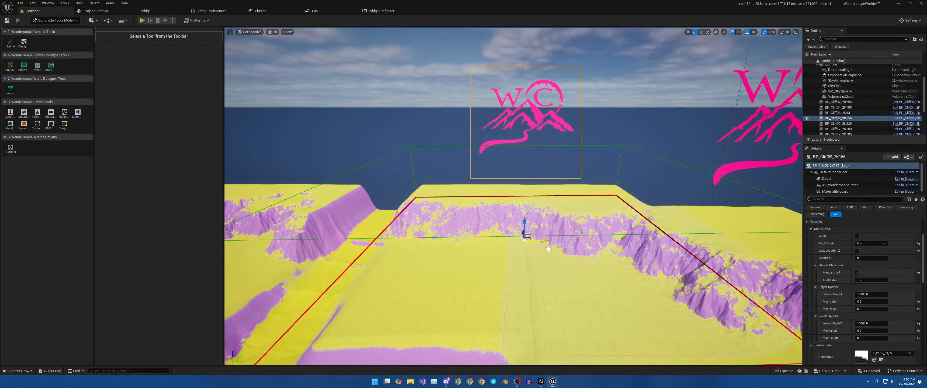
pyautogui.moveTo(549, 249); pyautogui.dragTo(545, 284, button='right')
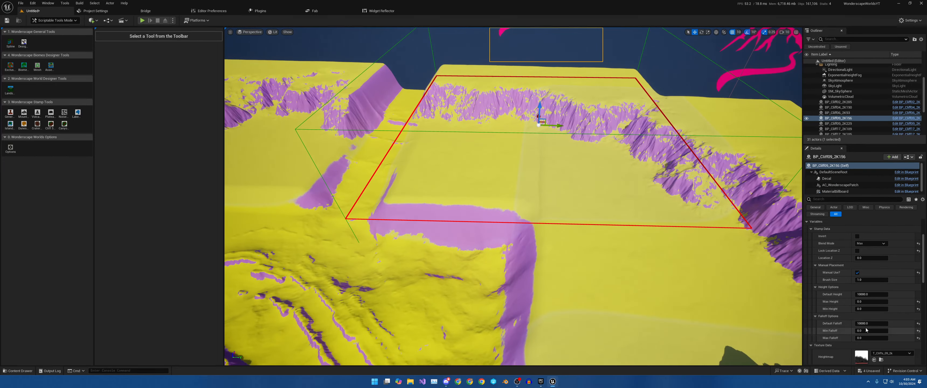
# Step: Move the BP_Cliff17_2K109 stamp and the BP_Cliff06_2K93 stamp along the cliff line to close the gaps to their neighbours
pyautogui.moveTo(461, 95); pyautogui.dragTo(393, 75, button='right')
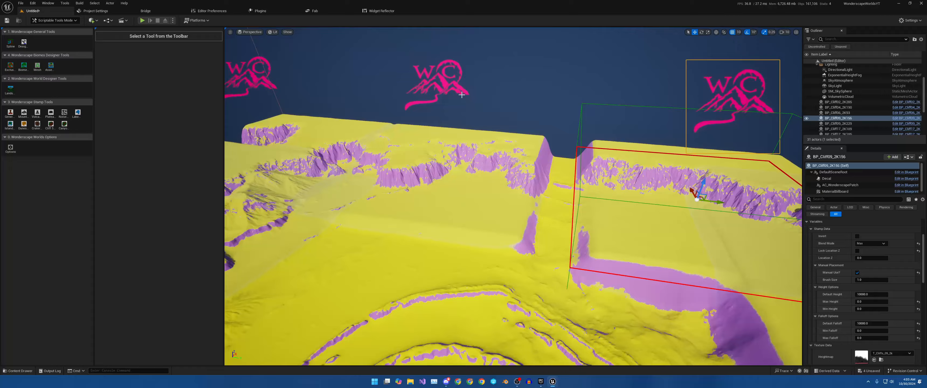
pyautogui.click(442, 83)
pyautogui.moveTo(471, 171); pyautogui.dragTo(519, 183)
pyautogui.moveTo(543, 182); pyautogui.dragTo(461, 179, button='right')
pyautogui.click(372, 67)
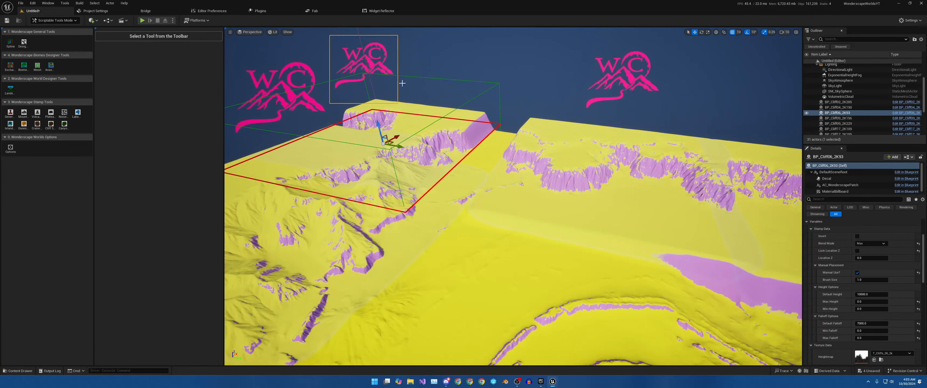
pyautogui.moveTo(400, 147); pyautogui.dragTo(447, 156)
# Step: Select the BP_Cliff09_2K229 stamp and shift it toward the BP_Cliff06_2K93 stamp so the two overlap
pyautogui.moveTo(488, 112); pyautogui.dragTo(403, 112, button='right')
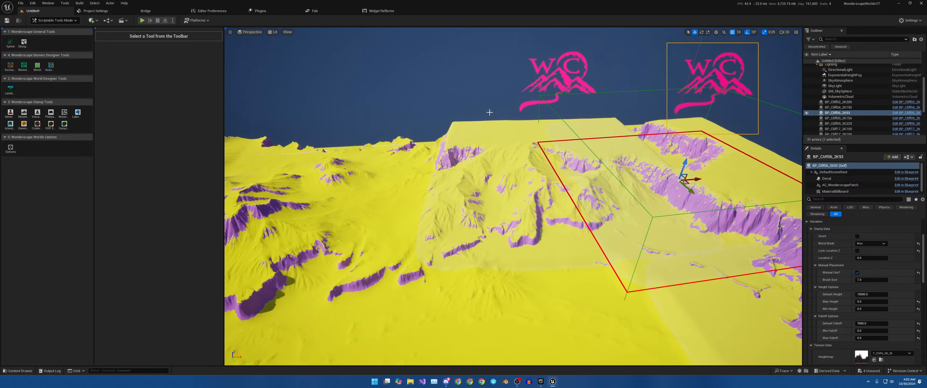
pyautogui.click(568, 83)
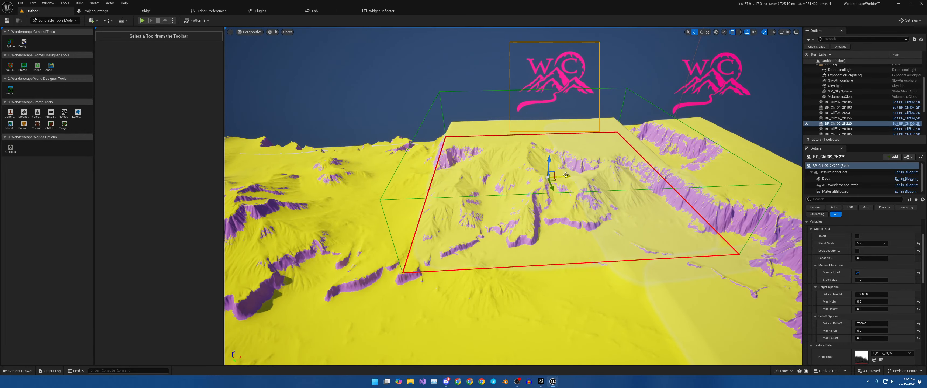
pyautogui.moveTo(566, 176); pyautogui.dragTo(641, 170)
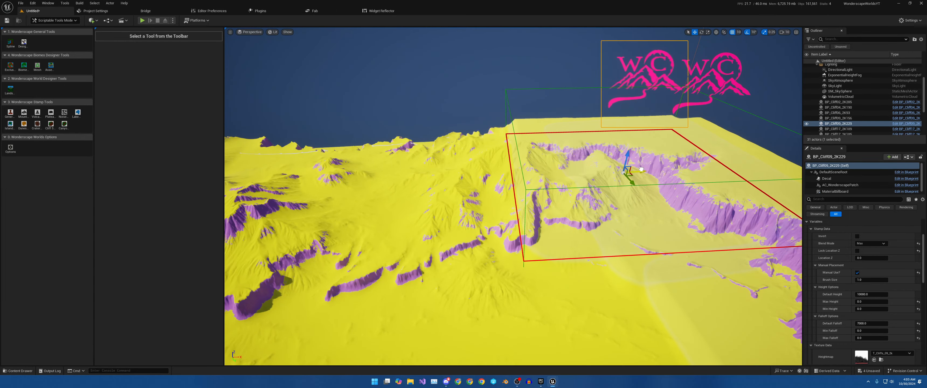
# Step: Inspect the rejoined cliff line, select the BP_Cliff09_2K156 stamp and raise it slightly along Z
pyautogui.moveTo(642, 169); pyautogui.dragTo(746, 176, button='right')
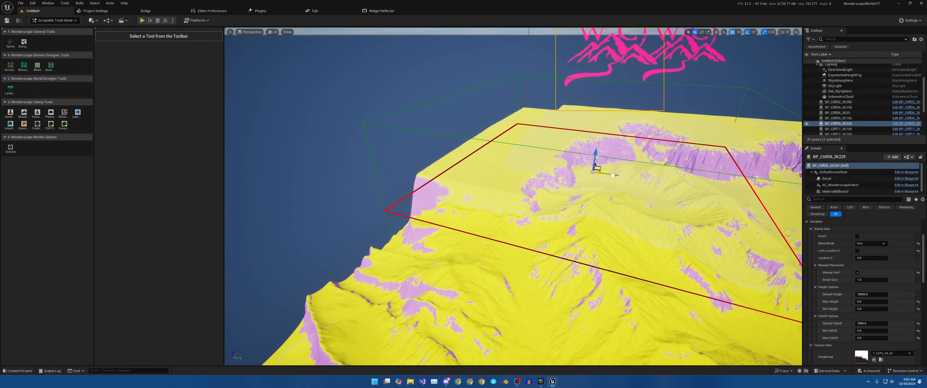
pyautogui.moveTo(628, 184); pyautogui.dragTo(752, 172, button='right')
pyautogui.moveTo(513, 196); pyautogui.dragTo(403, 201, button='right')
pyautogui.moveTo(633, 166); pyautogui.dragTo(622, 135, button='right')
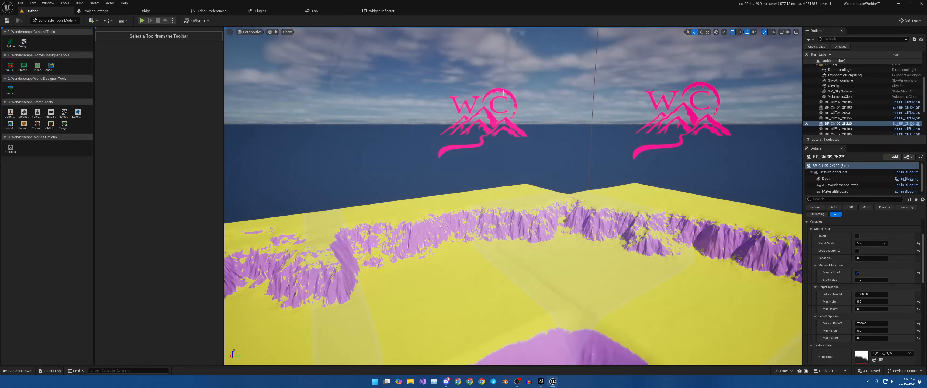
pyautogui.click(550, 195)
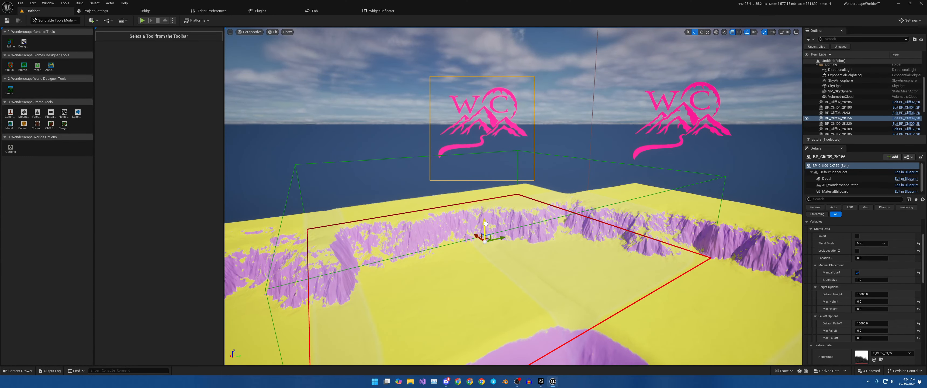
pyautogui.moveTo(486, 224); pyautogui.dragTo(485, 222)
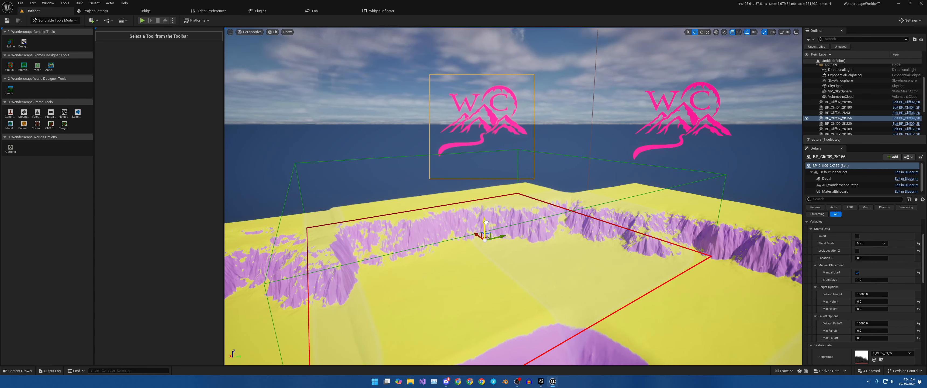
# Step: Raise the BP_Cliff17_2K109 stamp slightly along Z and set its Default Falloff to 10000
pyautogui.moveTo(563, 244); pyautogui.dragTo(504, 257, button='right')
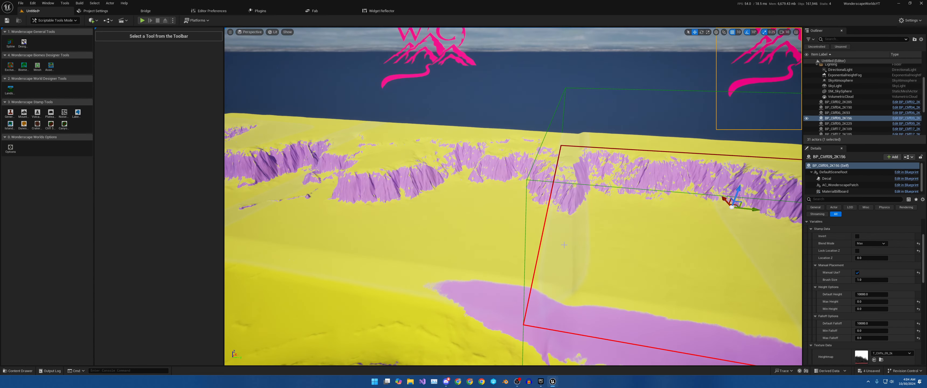
pyautogui.click(441, 48)
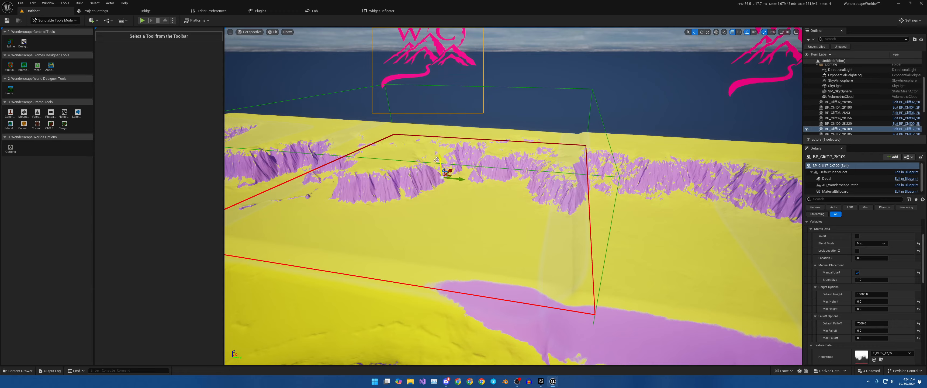
pyautogui.moveTo(441, 159); pyautogui.dragTo(440, 155)
pyautogui.moveTo(444, 156); pyautogui.dragTo(345, 144, button='right')
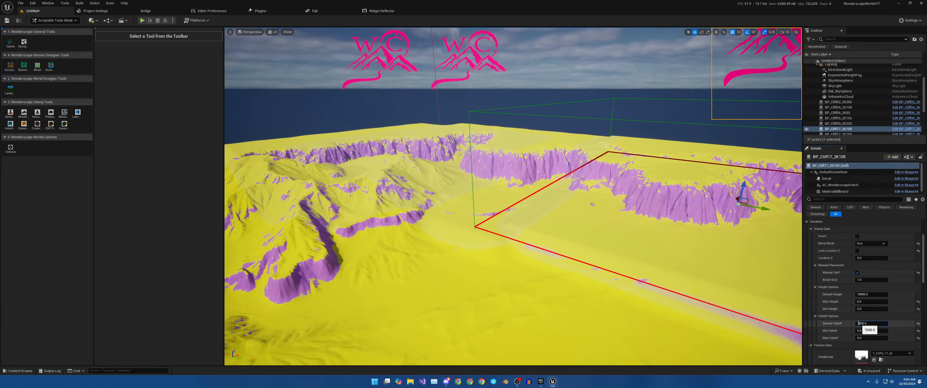
pyautogui.write('0')
pyautogui.press('Return')
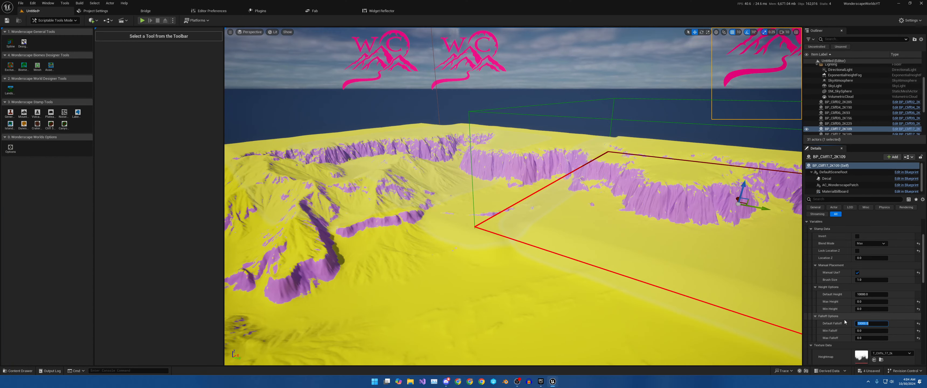
# Step: Select the BP_Cliff06_2K93 and BP_Cliff09_2K229 stamps together, raise them slightly along Z and set their Default Falloff to 10000
pyautogui.press('a')
pyautogui.moveTo(511, 208); pyautogui.dragTo(490, 126, button='right')
pyautogui.click(484, 130)
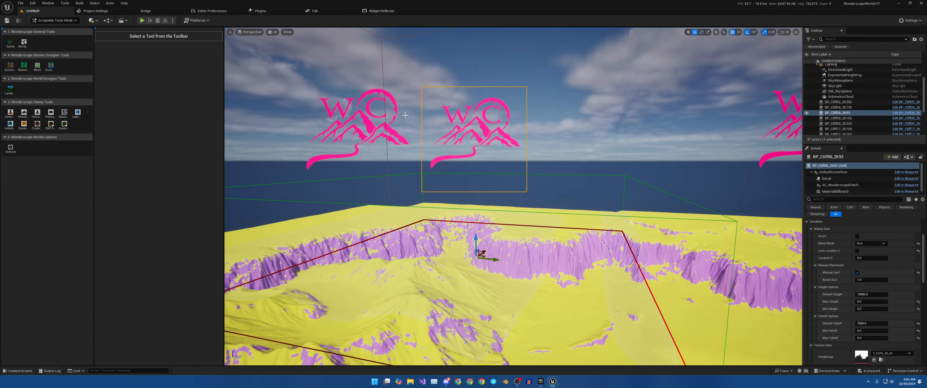
pyautogui.keyDown('ctrl'); pyautogui.click(370, 123); pyautogui.keyUp('ctrl')
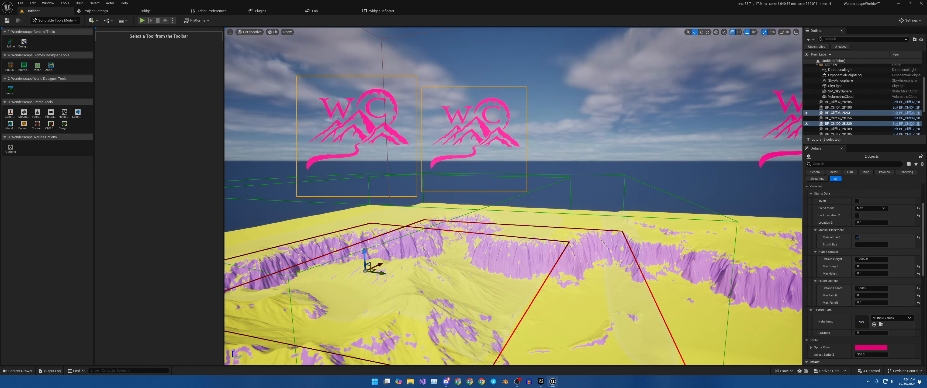
pyautogui.moveTo(365, 252); pyautogui.dragTo(366, 248)
pyautogui.moveTo(505, 250)
pyautogui.mouseDown(button='right')
pyautogui.moveTo(531, 271)
pyautogui.moveTo(558, 271)
pyautogui.moveTo(505, 250)
pyautogui.mouseUp(button='right')
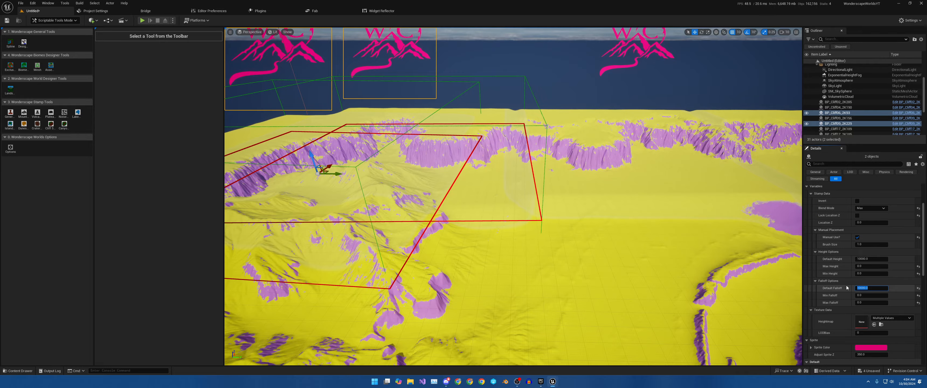
# Step: Deselect the stamps and examine the whole cliff line and the terrain in front of it for remaining gaps or uneven transitions
pyautogui.moveTo(672, 240); pyautogui.dragTo(779, 222, button='right')
pyautogui.press('w')
pyautogui.press('s')
pyautogui.press('w')
pyautogui.click(613, 206)
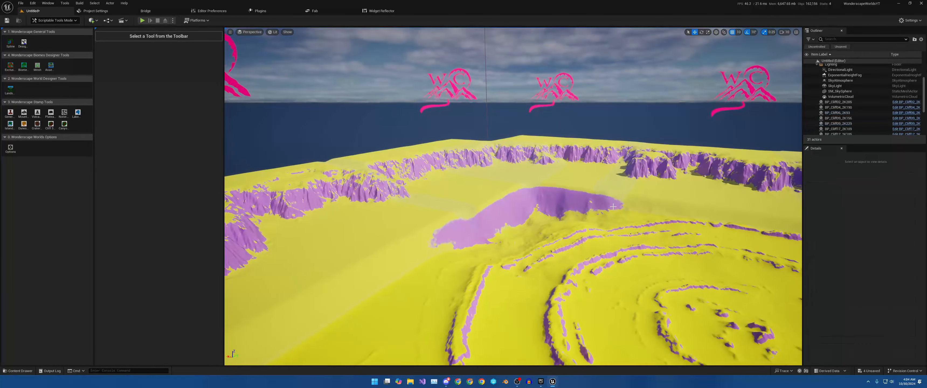
pyautogui.moveTo(595, 220); pyautogui.dragTo(446, 200, button='right')
pyautogui.press('s')
pyautogui.press('w')
pyautogui.press('w')
pyautogui.press('s')
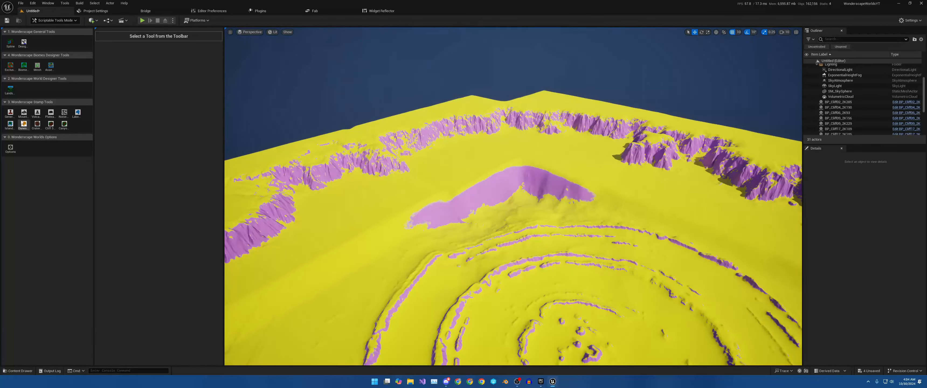
# Step: Start the Randomized Noise Stamp Tool and add five elements to its Stamps array
pyautogui.click(65, 113)
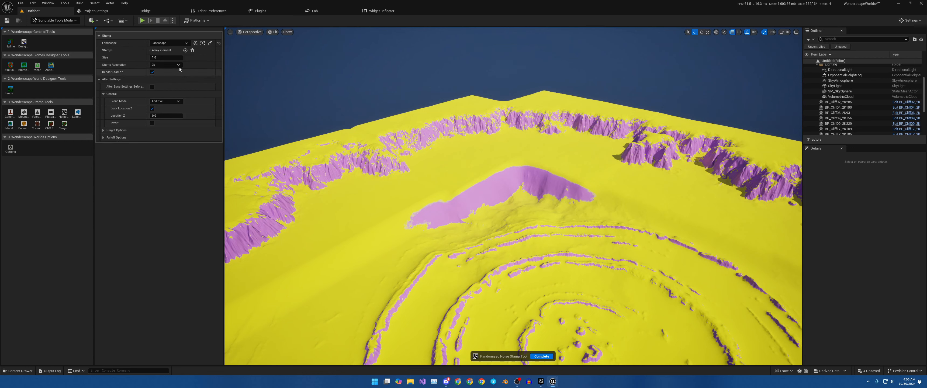
pyautogui.click(185, 50)
pyautogui.click(185, 50)
pyautogui.click(185, 51)
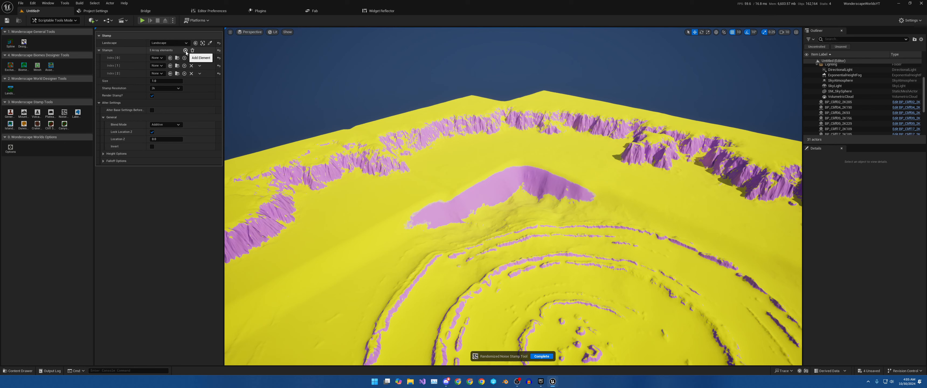
pyautogui.click(186, 51)
pyautogui.click(185, 50)
# Step: Assign BP_Base_Noise02_2K and BP_Base_Noise05_2K to the first two entries of the Stamps array
pyautogui.click(162, 59)
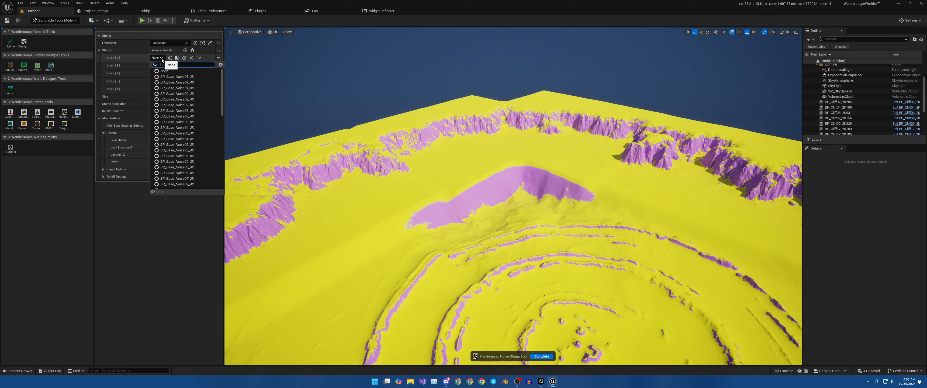
pyautogui.click(186, 94)
pyautogui.click(161, 65)
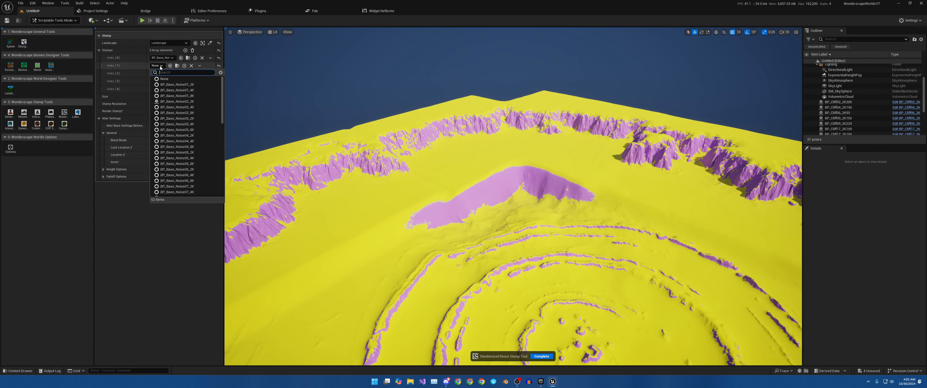
pyautogui.click(182, 153)
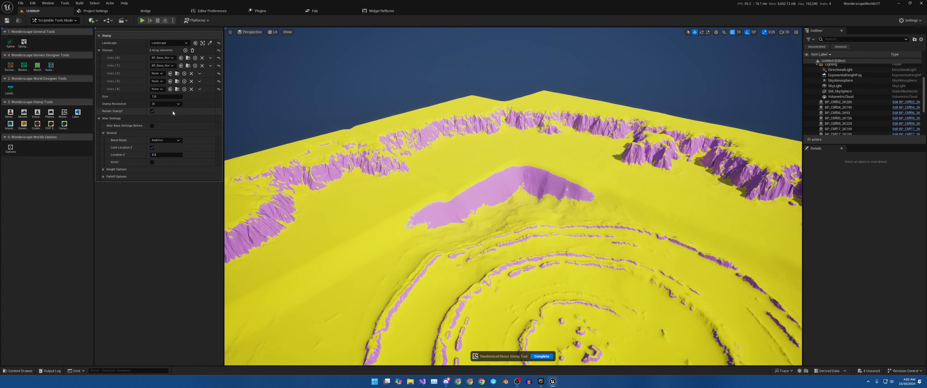
# Step: Assign BP_Noise01_2K to the third Stamps entry and other BP_Noise stamps to the fourth and fifth entries
pyautogui.click(158, 74)
pyautogui.scroll(-2, 194, 159)
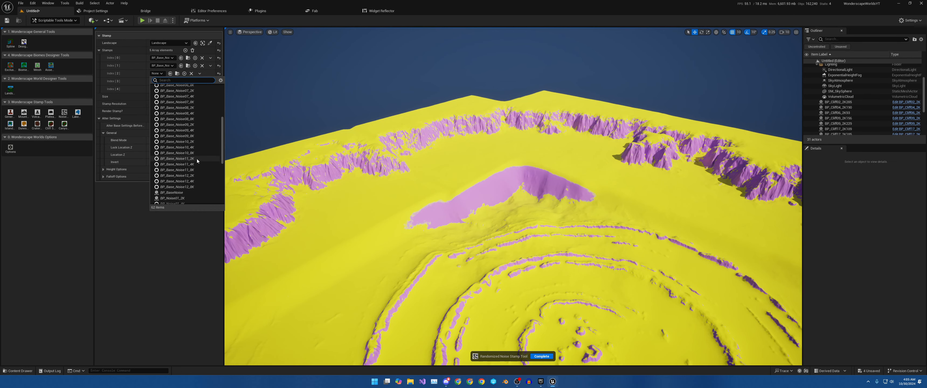
pyautogui.scroll(-3, 184, 163)
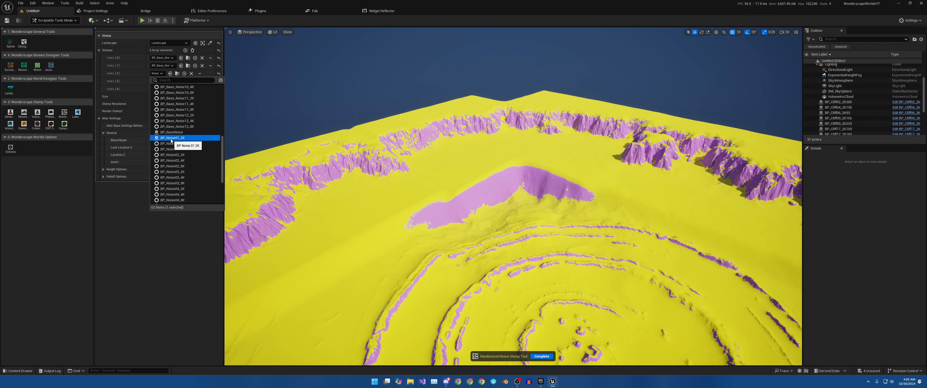
pyautogui.click(166, 141)
pyautogui.click(158, 81)
pyautogui.scroll(-3, 182, 157)
pyautogui.scroll(-5, 183, 158)
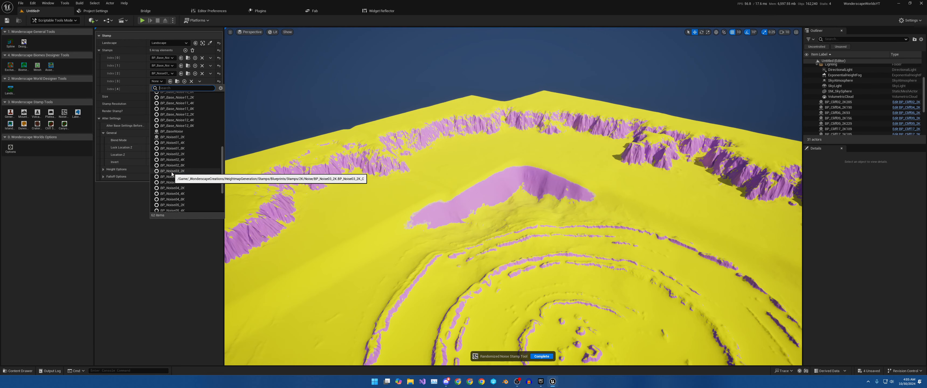
pyautogui.click(176, 182)
pyautogui.click(157, 91)
pyautogui.scroll(-10, 187, 173)
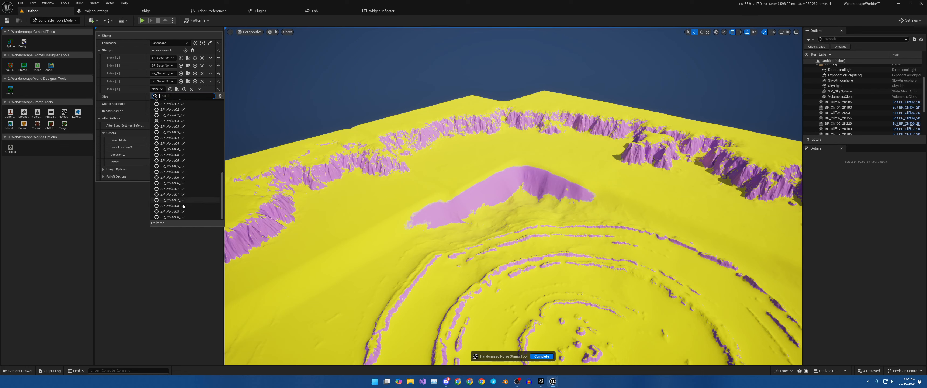
pyautogui.click(176, 211)
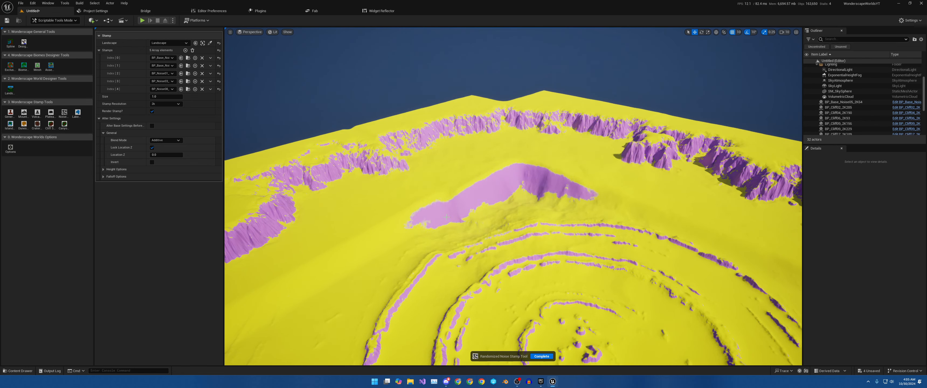
# Step: Preview the random noise stamp at a changed Size over the terrain between cliff and crater, and leave the tool without placing it
pyautogui.moveTo(518, 195); pyautogui.dragTo(478, 220, button='right')
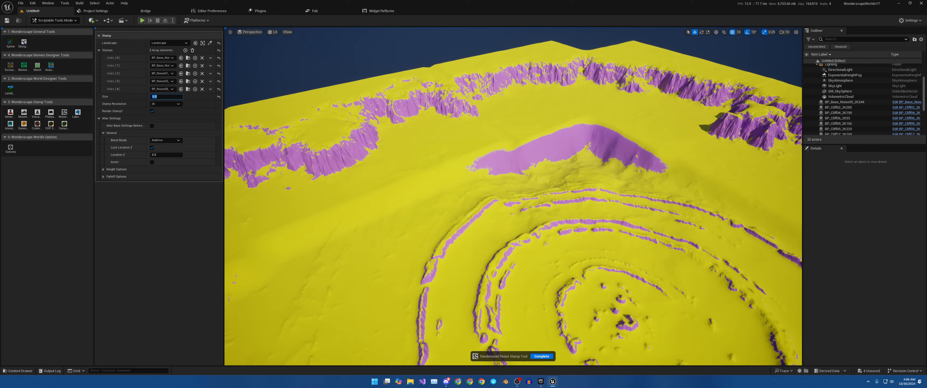
pyautogui.moveTo(447, 163); pyautogui.dragTo(414, 177, button='right')
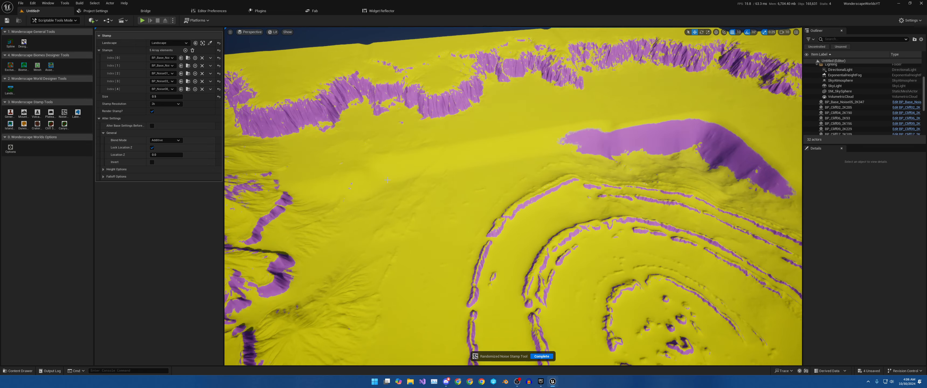
pyautogui.moveTo(383, 181); pyautogui.dragTo(350, 162, button='right')
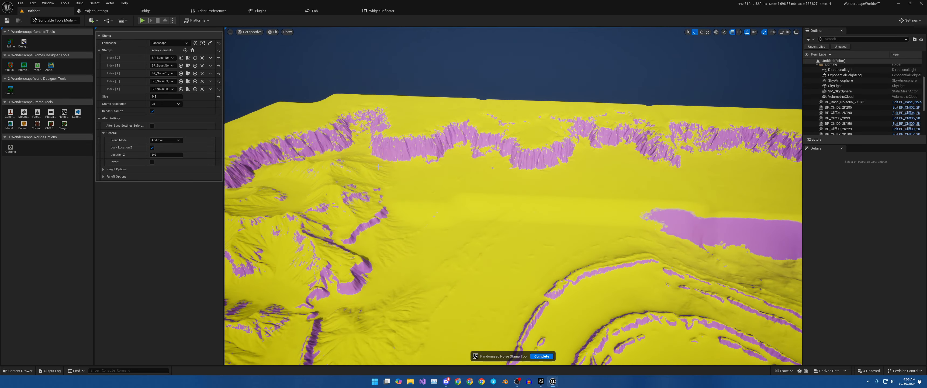
pyautogui.press('Escape')
pyautogui.moveTo(535, 211); pyautogui.dragTo(556, 200, button='right')
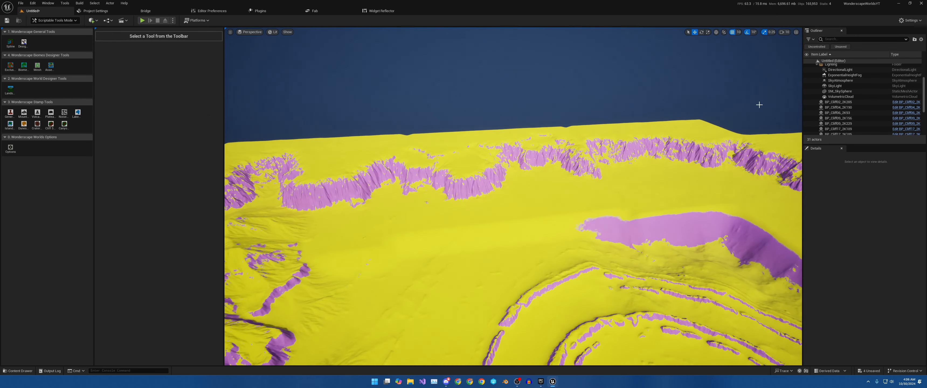
# Step: Select all BP_Cliff stamps in the scene and set their Default Falloff to 15000
pyautogui.click(846, 102)
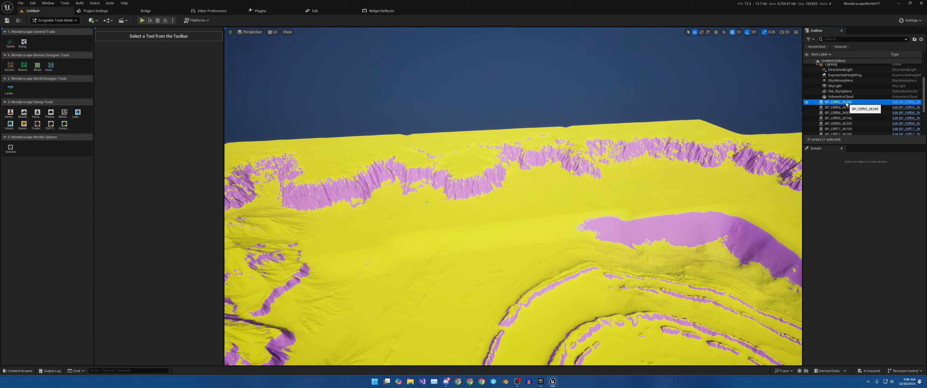
pyautogui.scroll(-2, 855, 115)
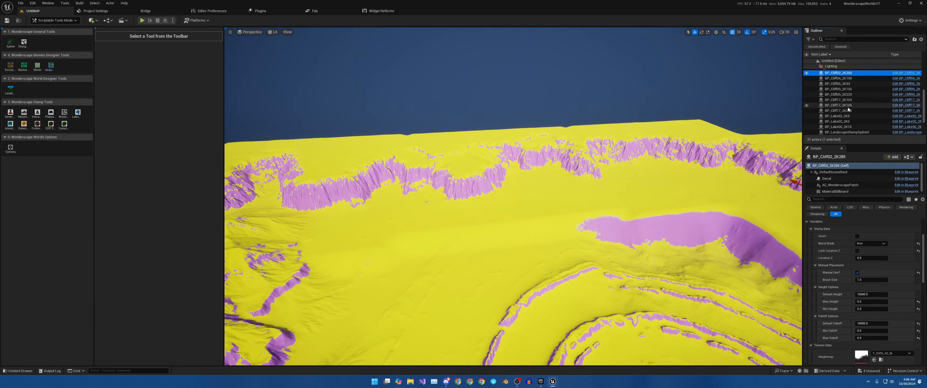
pyautogui.keyDown('shift'); pyautogui.click(848, 111); pyautogui.keyUp('shift')
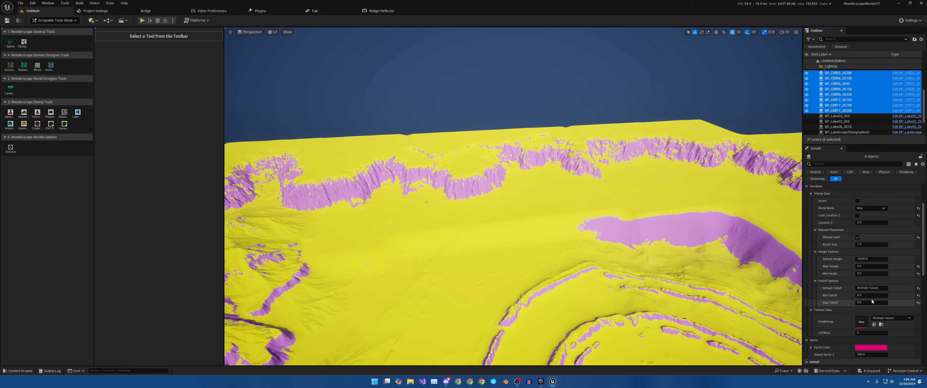
pyautogui.click(872, 288)
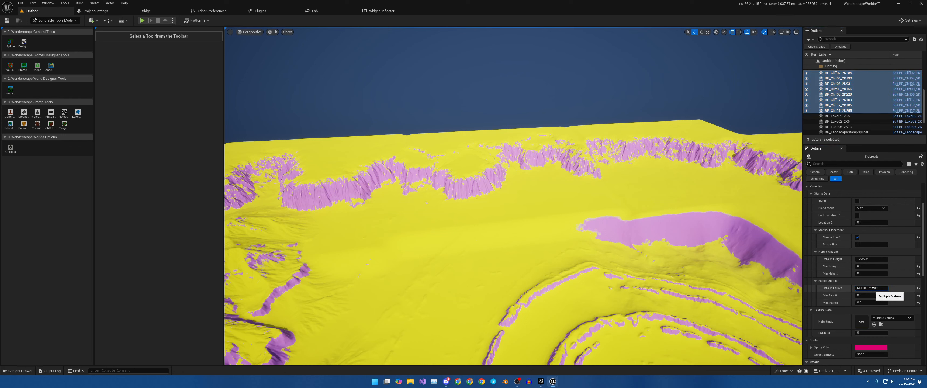
pyautogui.hotkey('ctrl', 'a')
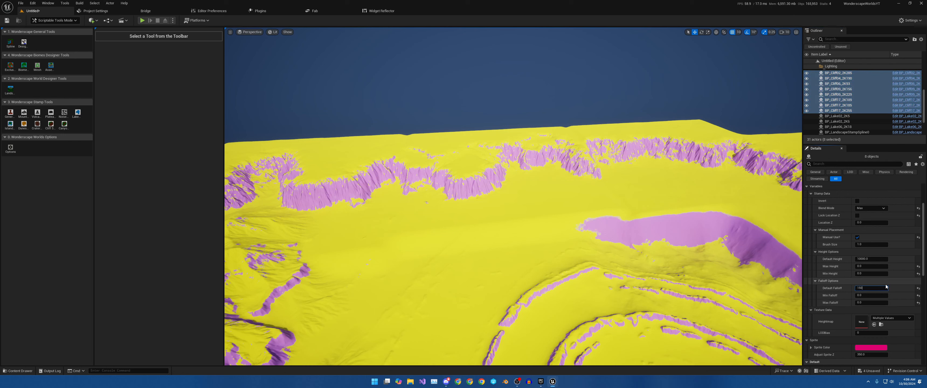
pyautogui.write('15000')
pyautogui.press('Return')
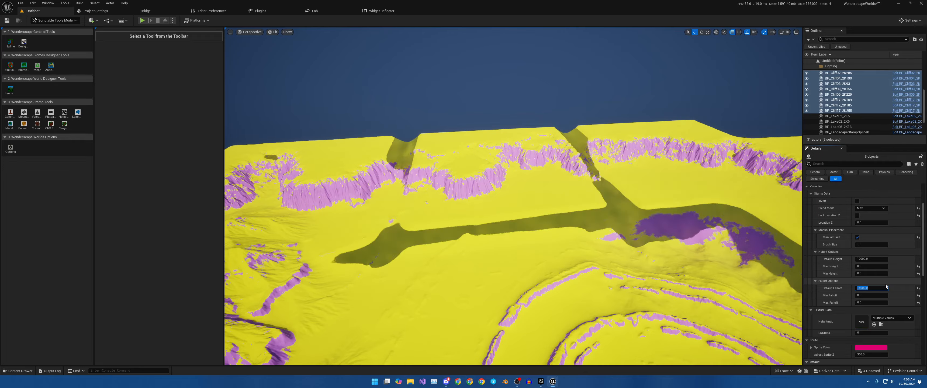
# Step: Shift the BP_Cliff17_2K185 and BP_Cliff04_2K190 stamps along the cliff line toward the eroded mountain area
pyautogui.moveTo(513, 197); pyautogui.dragTo(552, 196, button='right')
pyautogui.press('g')
pyautogui.click(552, 197)
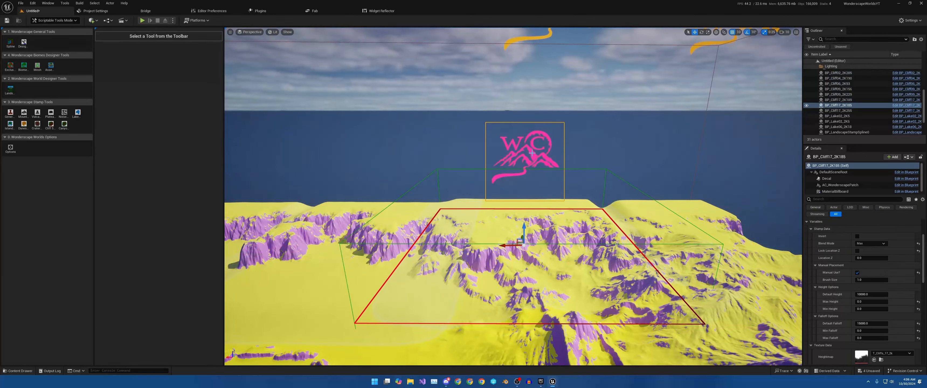
pyautogui.moveTo(506, 245); pyautogui.dragTo(532, 244)
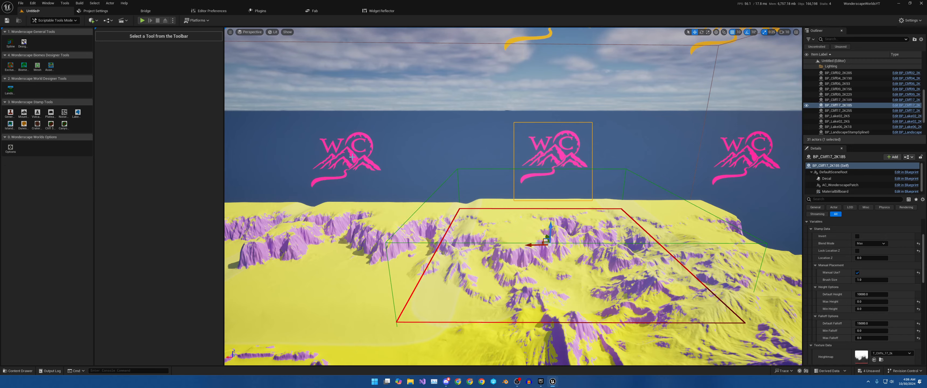
pyautogui.click(359, 250)
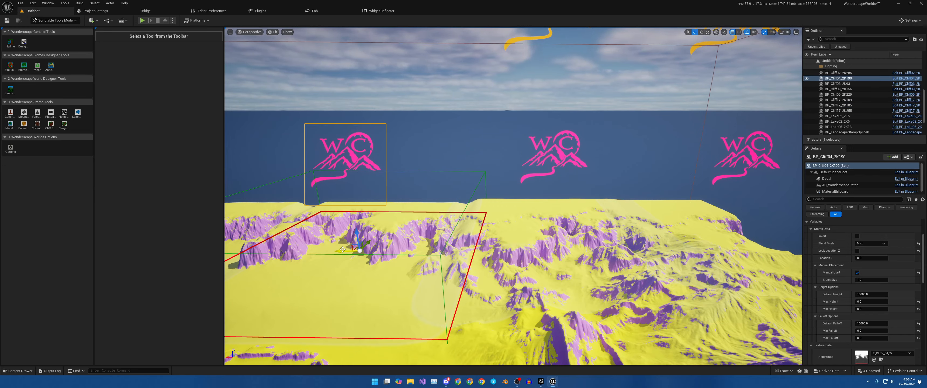
pyautogui.moveTo(342, 249); pyautogui.dragTo(361, 248)
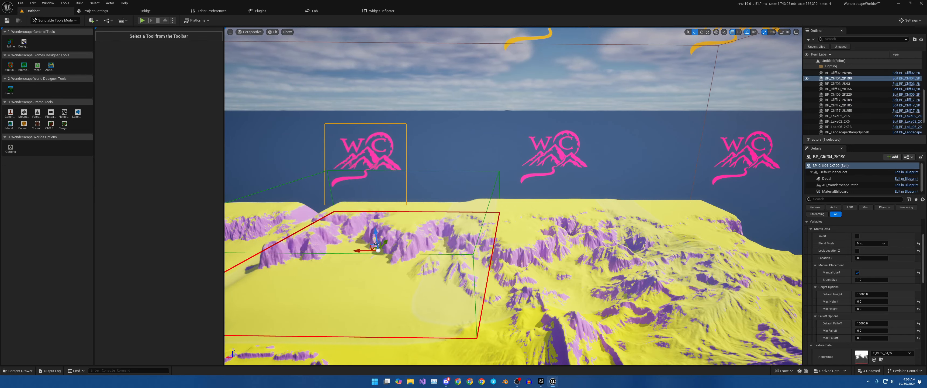
# Step: Move the BP_Cliff02 stamp along the cliff line until it overlaps the neighbouring BP_Cliff04_2K190 stamp
pyautogui.moveTo(442, 150); pyautogui.dragTo(370, 147, button='right')
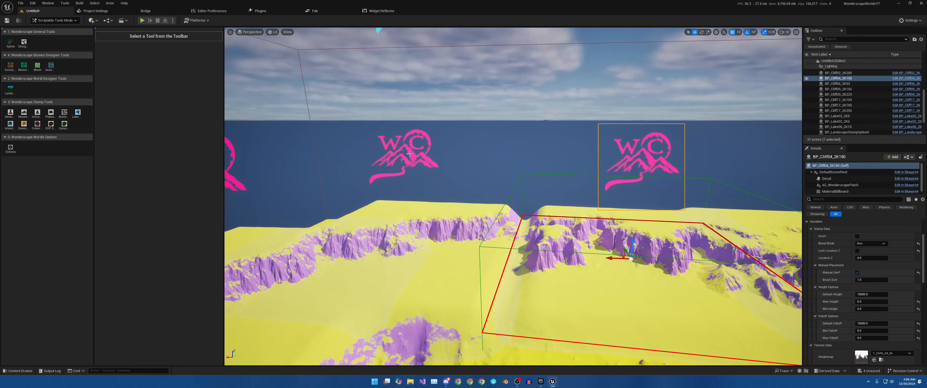
pyautogui.click(415, 168)
pyautogui.moveTo(392, 246); pyautogui.dragTo(429, 245)
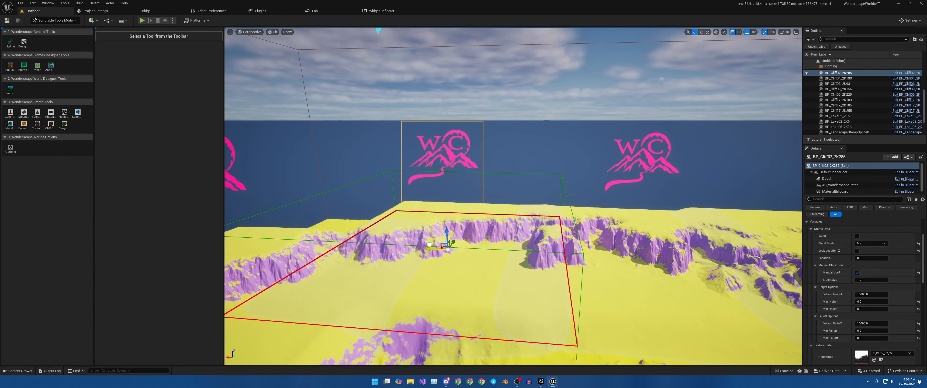
pyautogui.moveTo(429, 244); pyautogui.dragTo(436, 227, button='right')
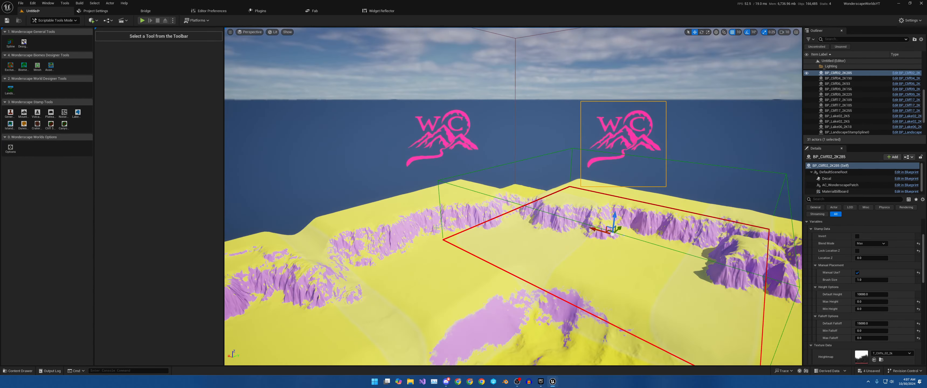
# Step: Duplicate the BP_Cliff09_2K156 stamp and move the copy to the corner behind the cliff line so it overlaps the neighbouring cliffs
pyautogui.click(451, 141)
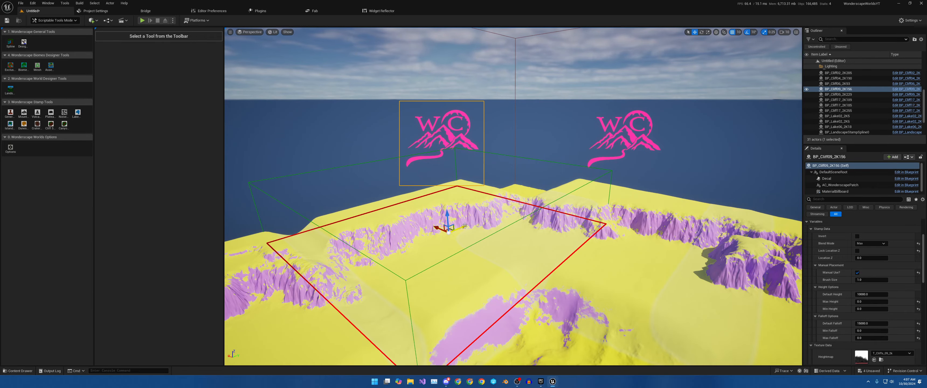
pyautogui.press('w')
pyautogui.moveTo(464, 225)
pyautogui.mouseDown(button='right')
pyautogui.moveTo(467, 217)
pyautogui.moveTo(440, 242)
pyautogui.moveTo(467, 216)
pyautogui.mouseUp(button='right')
pyautogui.press('s')
pyautogui.press('d')
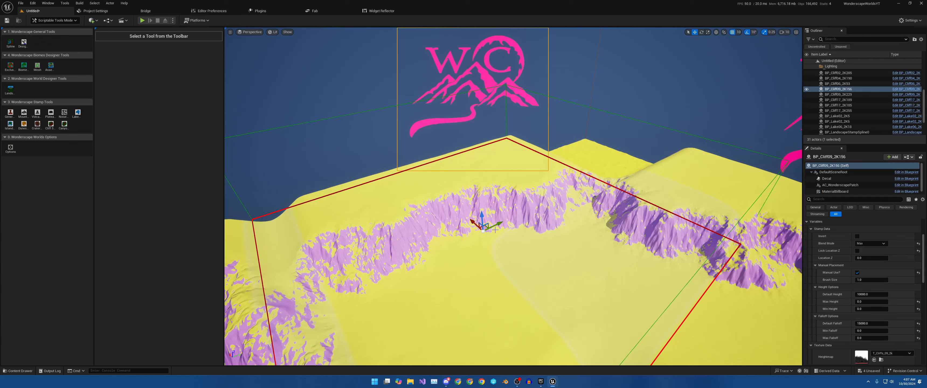
pyautogui.keyDown('alt'); pyautogui.moveTo(494, 224); pyautogui.dragTo(575, 183); pyautogui.keyUp('alt')
pyautogui.press('e')
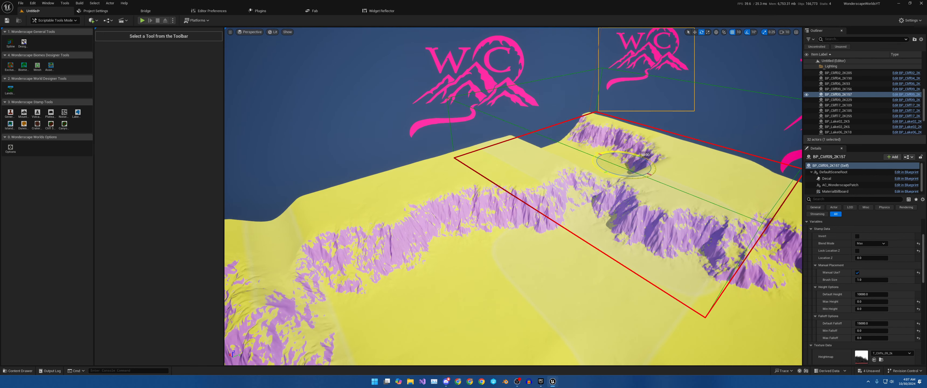
pyautogui.press('w')
pyautogui.moveTo(636, 178); pyautogui.dragTo(544, 149)
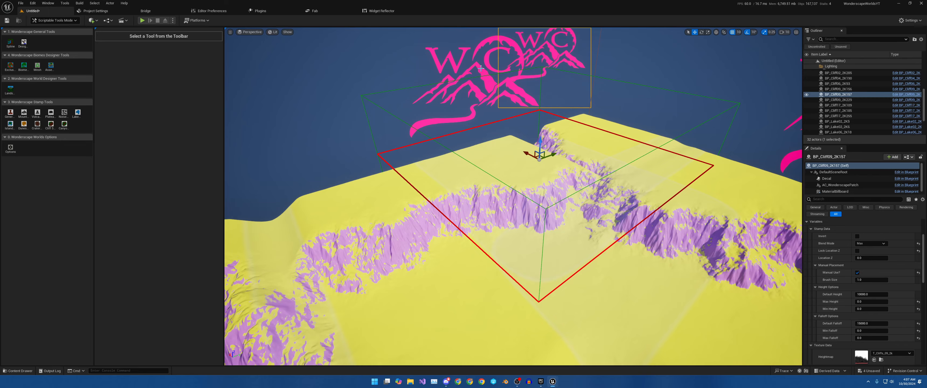
# Step: Shift the original BP_Cliff09_2K156 stamp toward its copy and slide the BP_Cliff17_2K109 stamp along the cliff line toward the neighbouring cliff
pyautogui.click(481, 69)
pyautogui.moveTo(500, 223); pyautogui.dragTo(519, 208)
pyautogui.moveTo(533, 155); pyautogui.dragTo(458, 156, button='right')
pyautogui.click(482, 137)
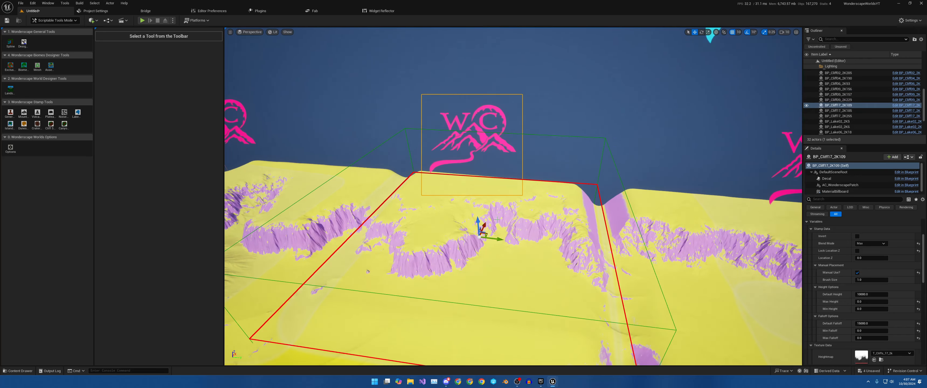
pyautogui.moveTo(500, 237); pyautogui.dragTo(550, 238)
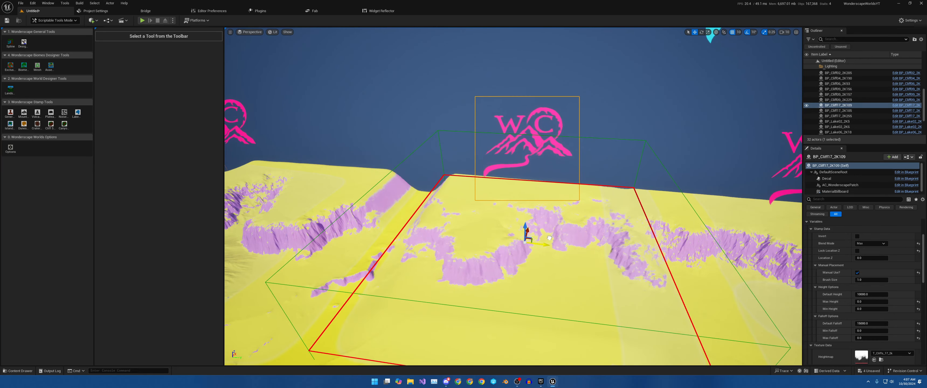
# Step: Slide the BP_Cliff06_2K93 stamp along the cliff line to close the gap to BP_Cliff17_2K109
pyautogui.press('a')
pyautogui.press('s')
pyautogui.moveTo(369, 203); pyautogui.dragTo(366, 200, button='right')
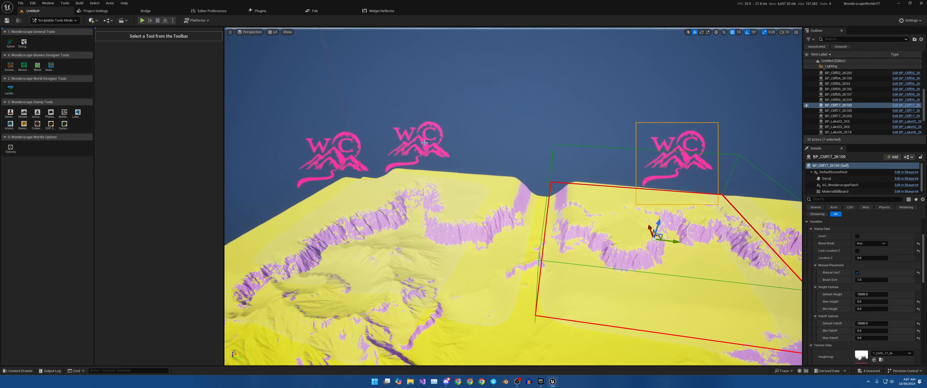
pyautogui.click(451, 218)
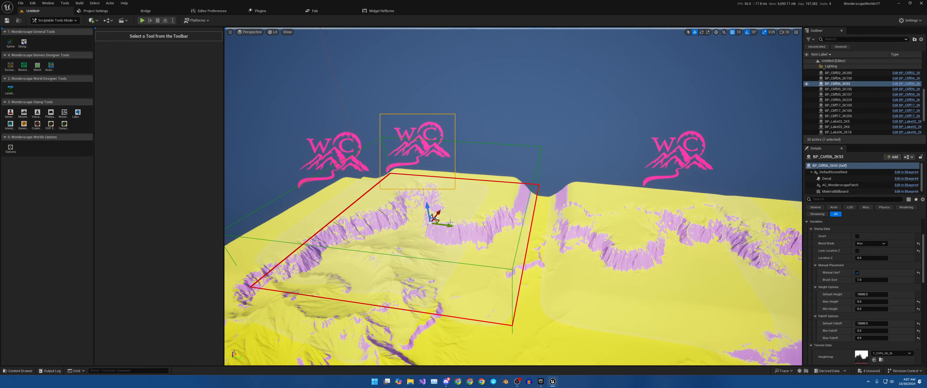
pyautogui.moveTo(450, 223)
pyautogui.mouseDown(button='right')
pyautogui.moveTo(467, 223)
pyautogui.moveTo(456, 222)
pyautogui.mouseUp(button='right')
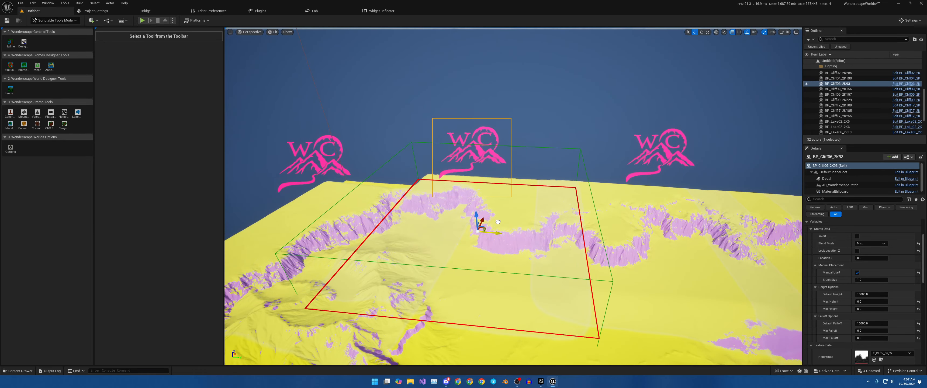
# Step: Examine the cliff line around the crater for gaps between the stamps, with and without the editor overlays
pyautogui.click(335, 166)
pyautogui.moveTo(335, 165); pyautogui.dragTo(590, 174, button='right')
pyautogui.press('w')
pyautogui.press('a')
pyautogui.click(517, 171)
pyautogui.press('s')
pyautogui.press('g')
pyautogui.press('w')
pyautogui.press('s')
pyautogui.press('a')
pyautogui.press('d')
pyautogui.press('g')
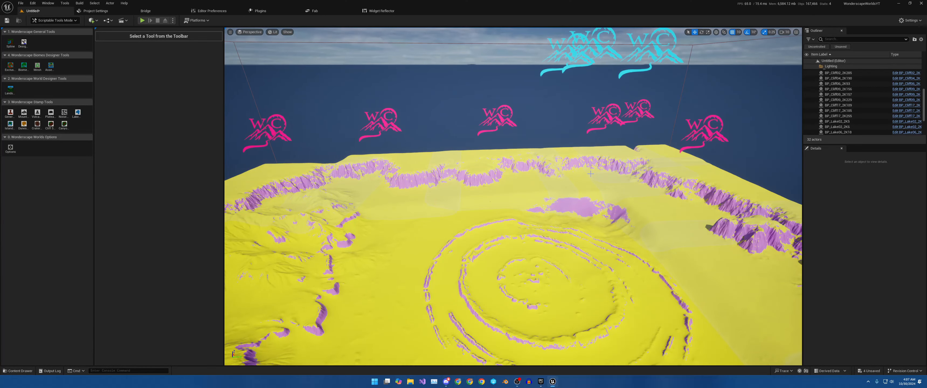
# Step: Select all BP_Cliff stamps in the scene and lower them together slightly
pyautogui.click(843, 74)
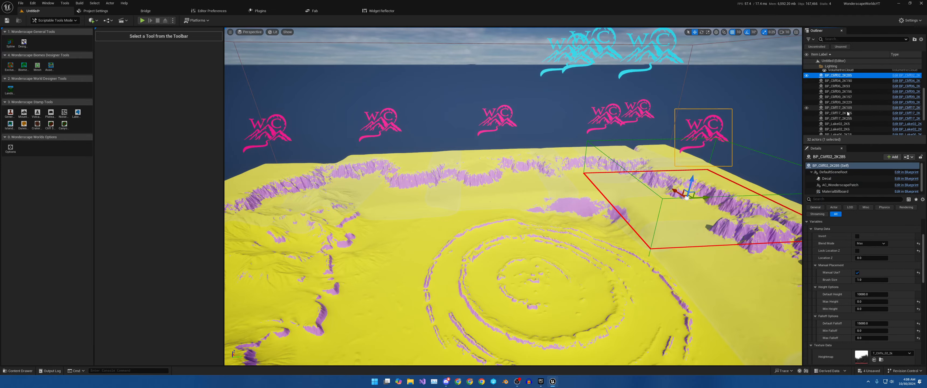
pyautogui.keyDown('shift'); pyautogui.click(843, 120); pyautogui.keyUp('shift')
pyautogui.moveTo(669, 172); pyautogui.dragTo(784, 168, button='right')
pyautogui.moveTo(691, 146)
pyautogui.mouseDown(button='right')
pyautogui.moveTo(707, 144)
pyautogui.moveTo(684, 146)
pyautogui.moveTo(691, 146)
pyautogui.mouseUp(button='right')
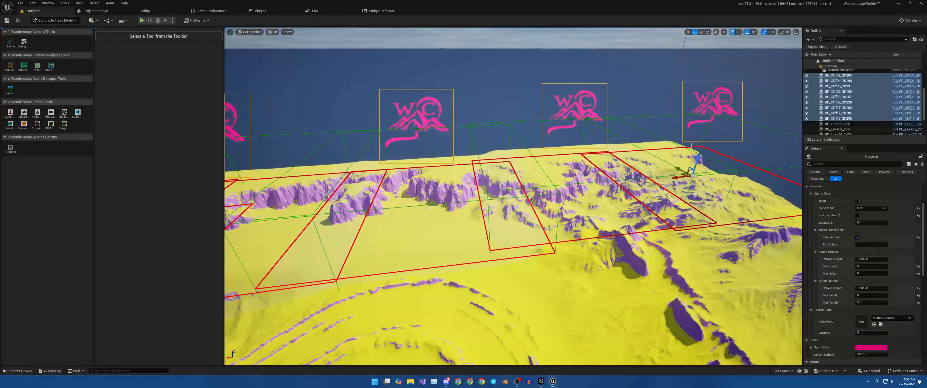
pyautogui.moveTo(697, 159); pyautogui.dragTo(696, 165)
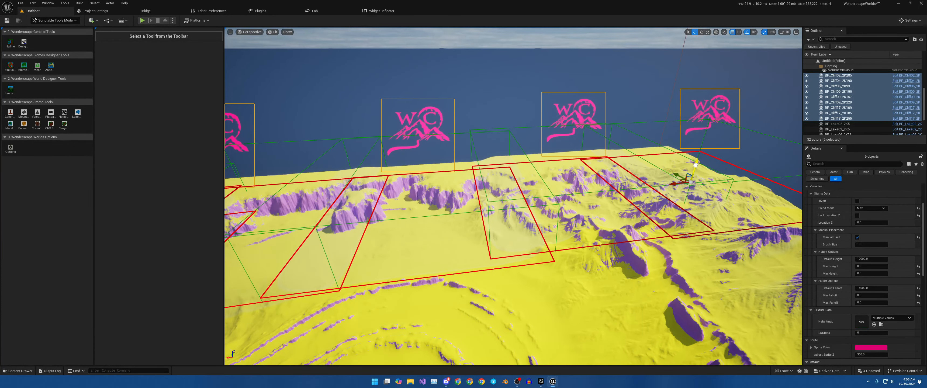
pyautogui.moveTo(692, 165); pyautogui.dragTo(737, 139, button='right')
pyautogui.moveTo(746, 160); pyautogui.dragTo(746, 159)
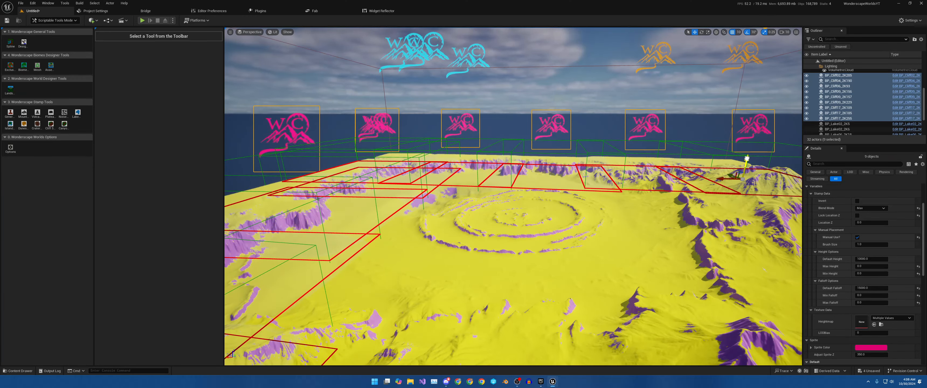
# Step: Hide the stamp outlines, reselect every BP_Cliff stamp and fine-tune their shared height a little further down
pyautogui.press('g')
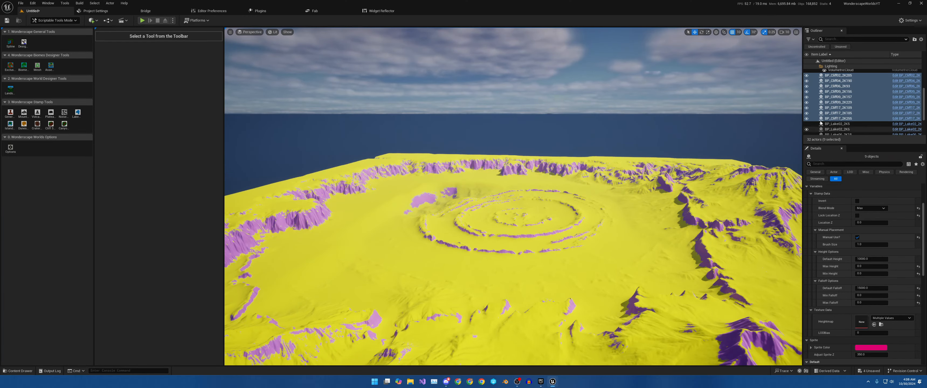
pyautogui.click(841, 119)
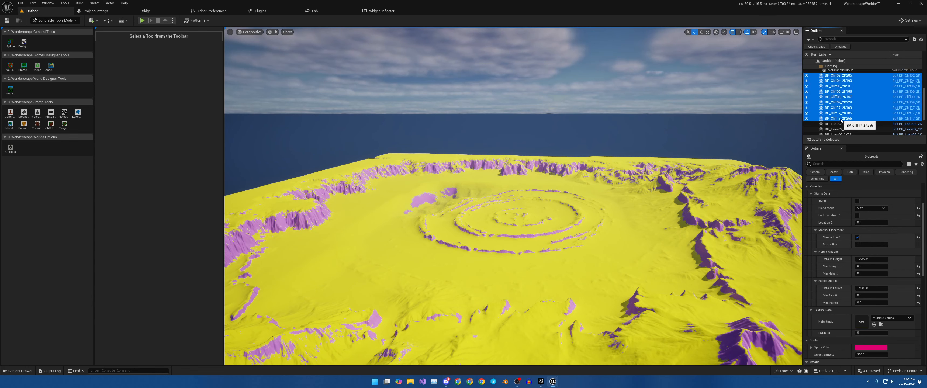
pyautogui.keyDown('shift'); pyautogui.click(847, 76); pyautogui.keyUp('shift')
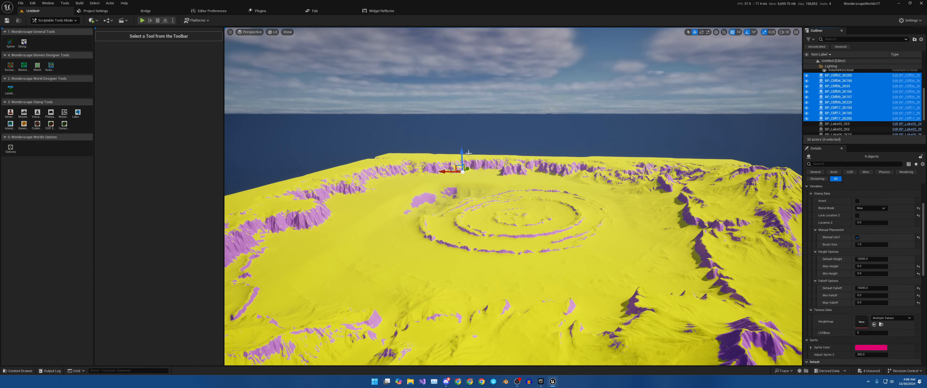
pyautogui.moveTo(461, 151); pyautogui.dragTo(467, 154)
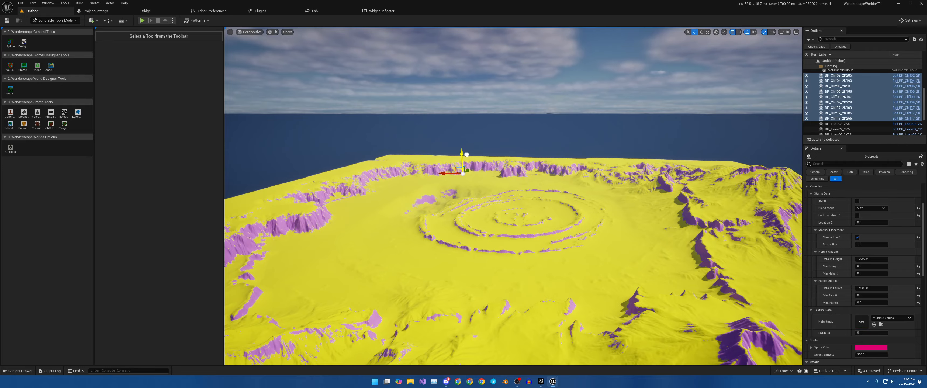
# Step: Set the Default Height of the selected BP_Cliff stamps to 15000
pyautogui.press('w')
pyautogui.moveTo(527, 173); pyautogui.dragTo(482, 175, button='right')
pyautogui.press('a')
pyautogui.press('d')
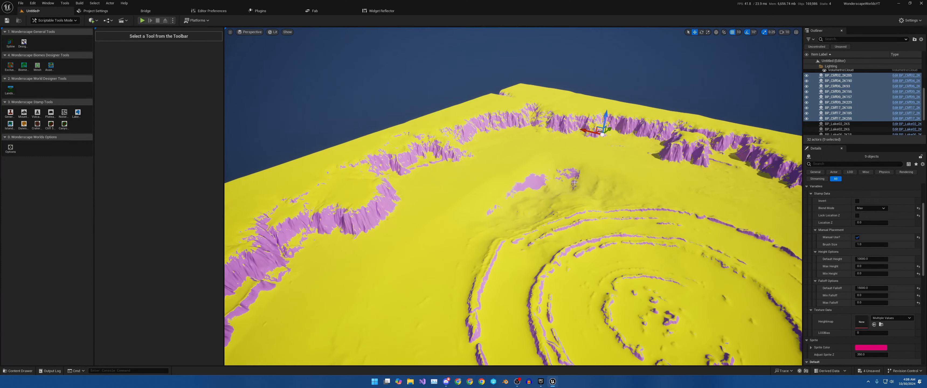
pyautogui.press('d')
pyautogui.moveTo(584, 193); pyautogui.dragTo(609, 193, button='right')
pyautogui.press('w')
pyautogui.press('d')
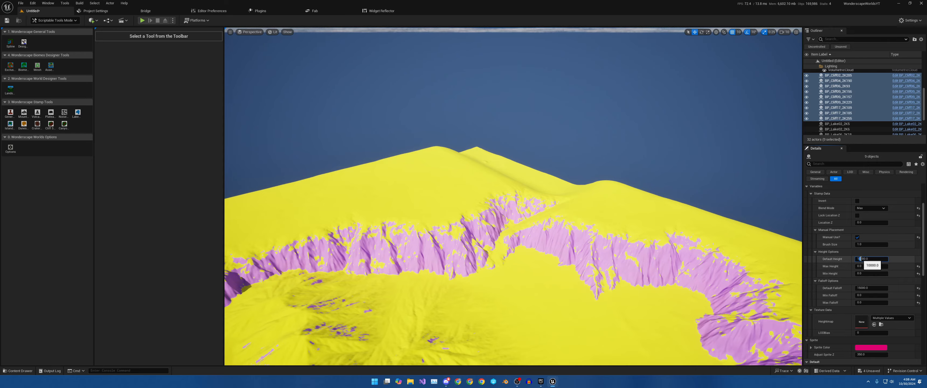
pyautogui.write('5')
pyautogui.press('Return')
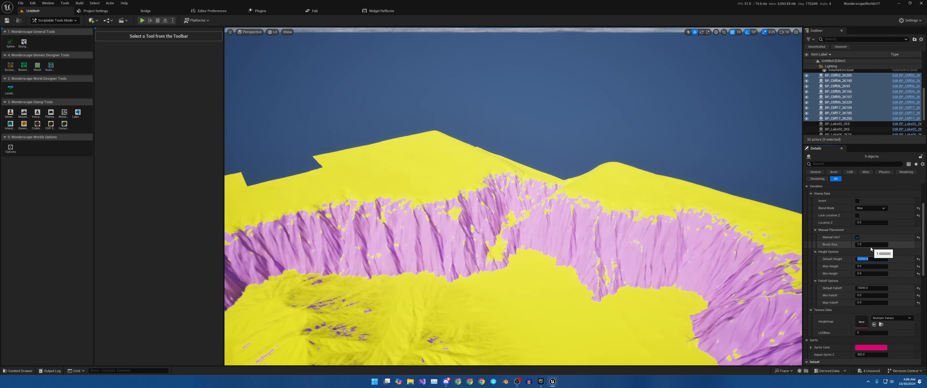
# Step: Examine the heightened cliffs from close up and from across the crater
pyautogui.press('s')
pyautogui.moveTo(614, 234); pyautogui.dragTo(638, 224, button='right')
pyautogui.press('w')
pyautogui.press('s')
pyautogui.press('w')
pyautogui.press('s')
pyautogui.press('w')
pyautogui.press('a')
pyautogui.press('s')
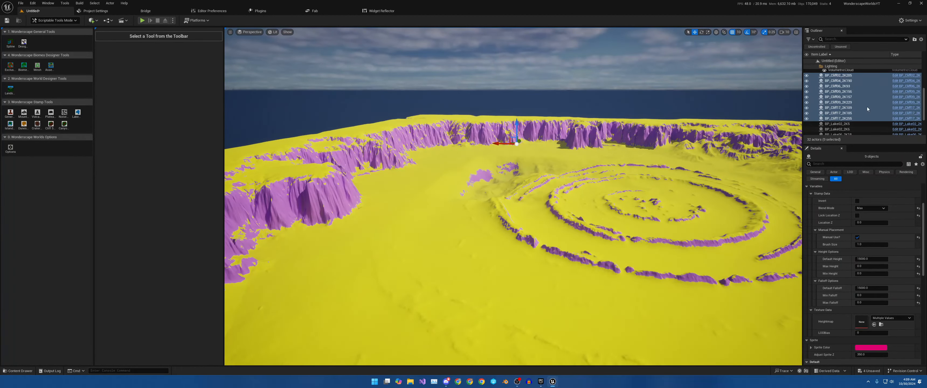
# Step: Select the three BP_Lake stamps and move them together across the ground between the cliffs and the crater, then deselect them
pyautogui.click(854, 126)
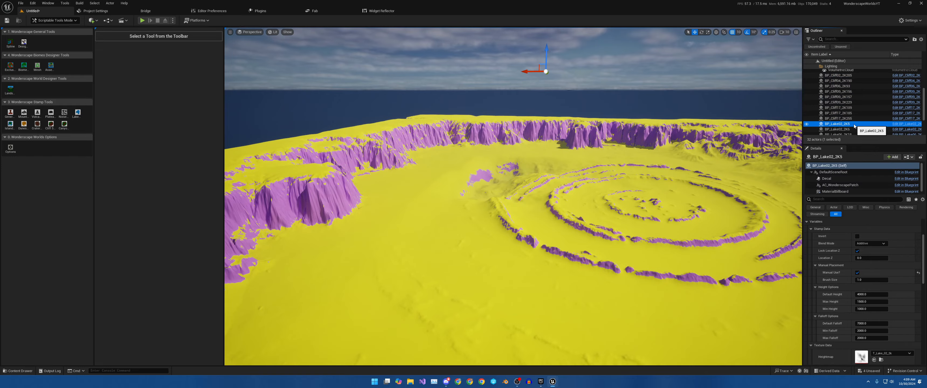
pyautogui.press('f')
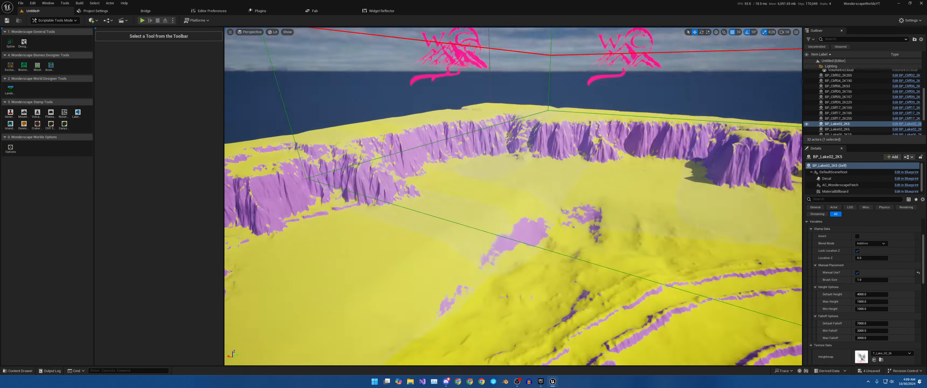
pyautogui.press('s')
pyautogui.moveTo(777, 125); pyautogui.dragTo(777, 140, button='right')
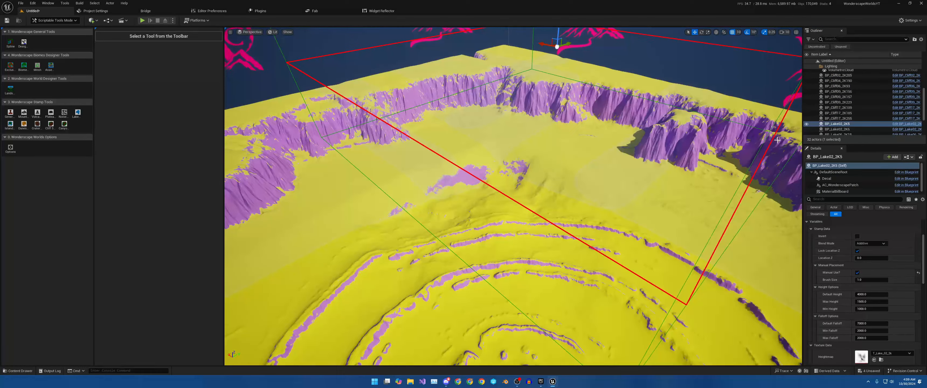
pyautogui.keyDown('shift'); pyautogui.click(846, 133); pyautogui.keyUp('shift')
pyautogui.press('f')
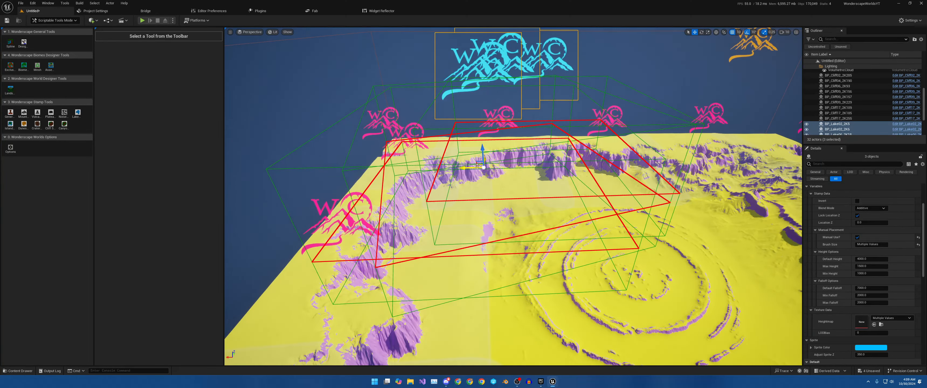
pyautogui.moveTo(478, 166); pyautogui.dragTo(506, 176)
pyautogui.press('w')
pyautogui.moveTo(558, 248); pyautogui.dragTo(562, 270, button='right')
pyautogui.press('s')
pyautogui.moveTo(542, 212); pyautogui.dragTo(602, 208, button='right')
pyautogui.press('Escape')
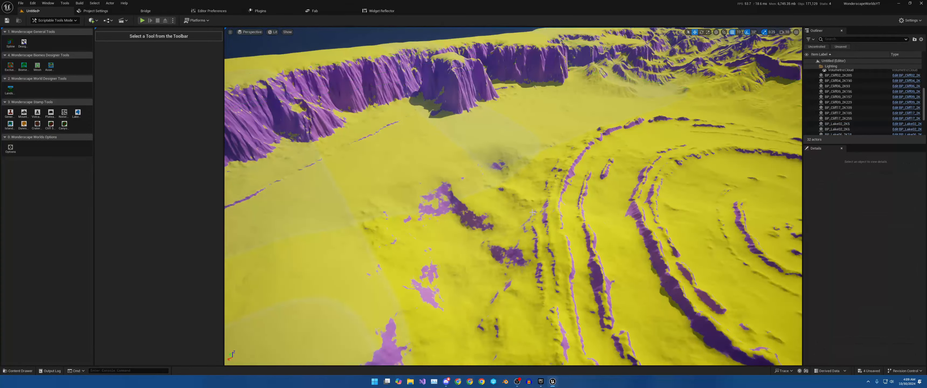
# Step: Place another randomized lake stamp on the flat ground between the cliffs and the crater, and leave the stamp tool
pyautogui.moveTo(542, 212)
pyautogui.mouseDown(button='right')
pyautogui.moveTo(510, 218)
pyautogui.moveTo(509, 194)
pyautogui.moveTo(503, 224)
pyautogui.moveTo(530, 214)
pyautogui.mouseUp(button='right')
pyautogui.press('w')
pyautogui.press('s')
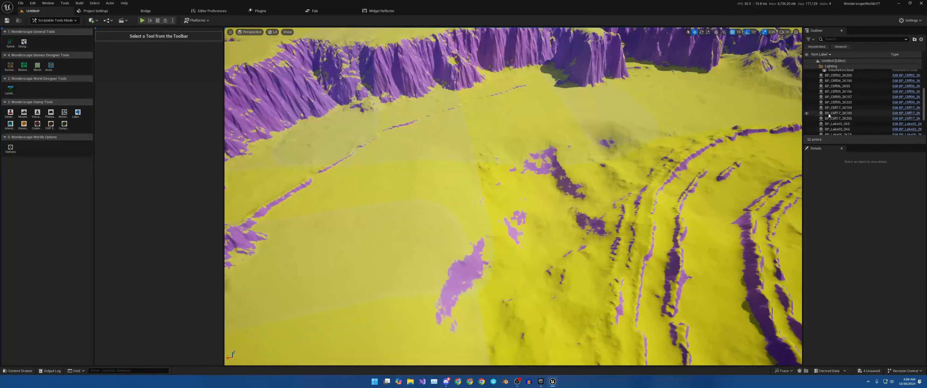
pyautogui.click(78, 112)
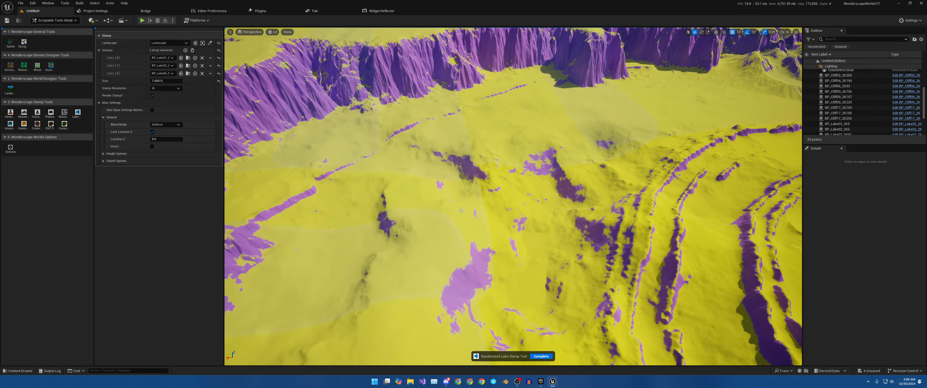
pyautogui.click(461, 210)
pyautogui.press('s')
pyautogui.moveTo(461, 210); pyautogui.dragTo(431, 176, button='right')
pyautogui.press('w')
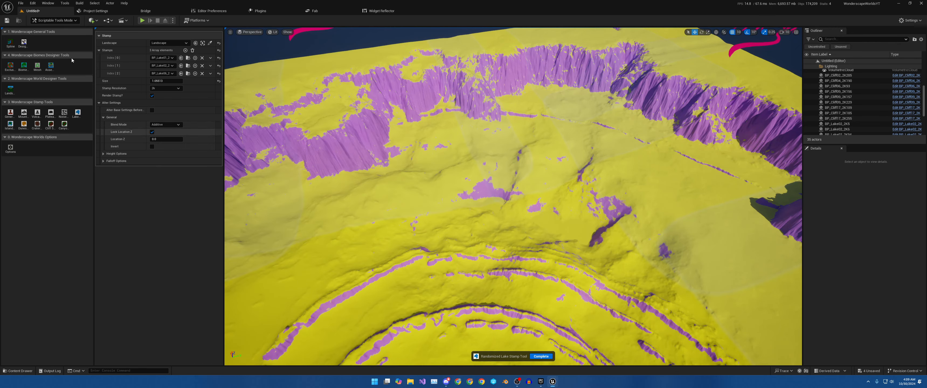
pyautogui.moveTo(352, 155); pyautogui.dragTo(286, 119, button='right')
pyautogui.press('Escape')
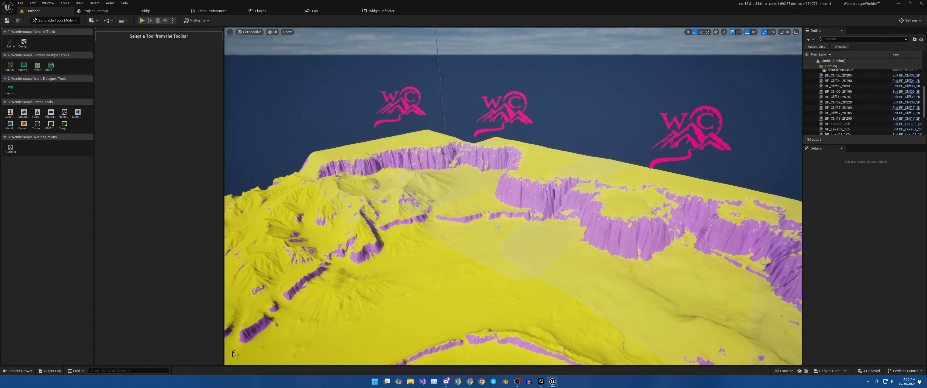
# Step: Examine the whole landscape, including the cliffs, mountains, crater and lake areas, from several sides
pyautogui.moveTo(351, 155); pyautogui.dragTo(527, 155, button='right')
pyautogui.press('w')
pyautogui.press('a')
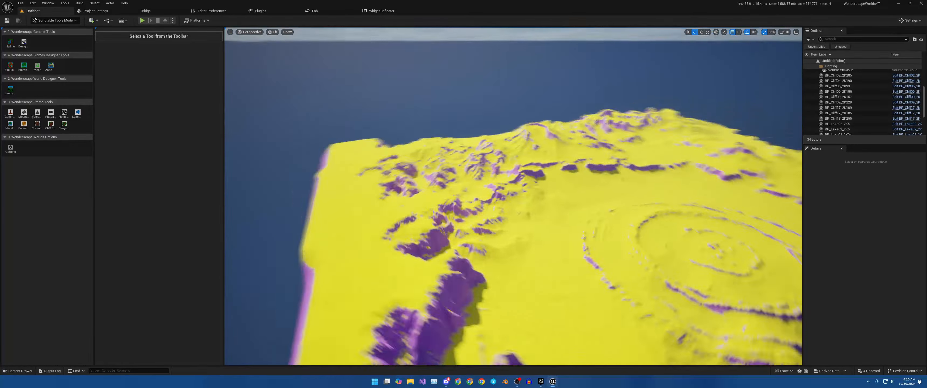
pyautogui.press('d')
pyautogui.moveTo(513, 197); pyautogui.dragTo(495, 200, button='right')
pyautogui.press('w')
pyautogui.press('w')
pyautogui.press('s')
pyautogui.press('w')
pyautogui.press('s')
pyautogui.press('d')
pyautogui.press('w')
pyautogui.press('d')
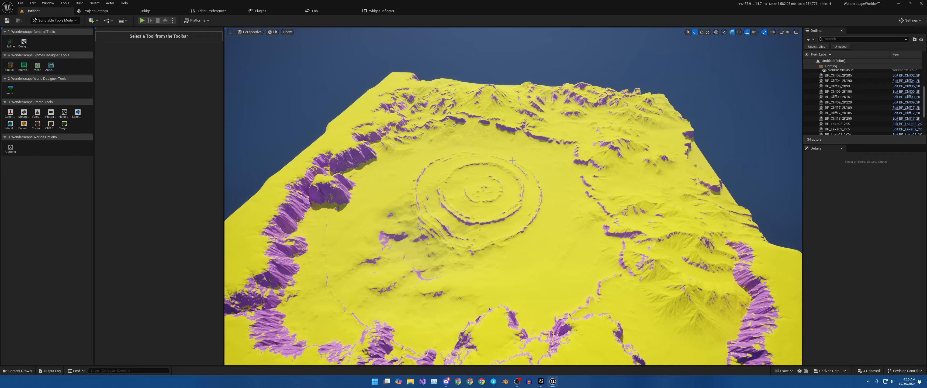
# Step: Review the stamp data of the BP_Cliff02 stamp and the alter settings of the Randomized Mountain Stamp Tool
pyautogui.moveTo(505, 174); pyautogui.dragTo(475, 143, button='right')
pyautogui.press('w')
pyautogui.press('s')
pyautogui.moveTo(650, 172); pyautogui.dragTo(654, 189, button='right')
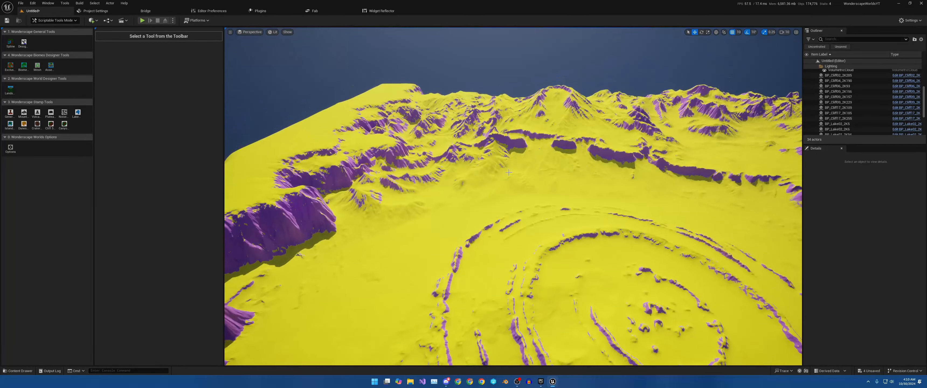
pyautogui.click(838, 75)
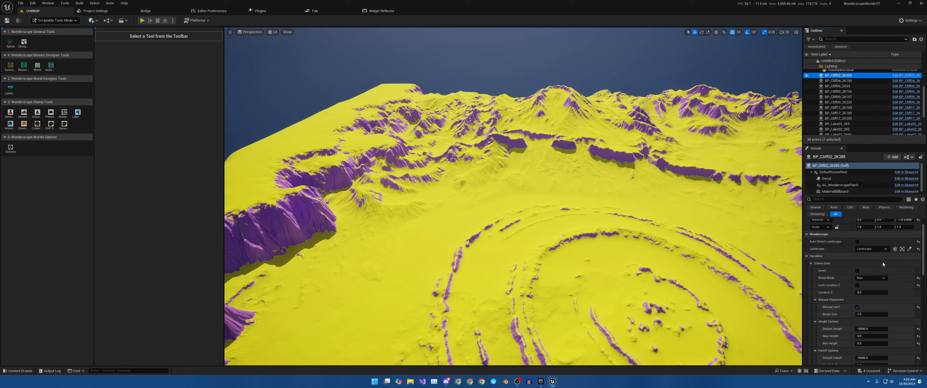
pyautogui.click(26, 114)
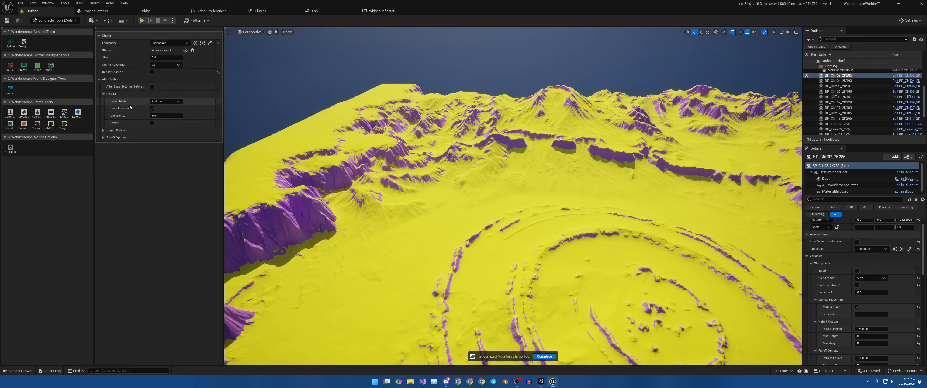
pyautogui.moveTo(362, 163)
pyautogui.mouseDown(button='right')
pyautogui.moveTo(369, 162)
pyautogui.moveTo(362, 164)
pyautogui.mouseUp(button='right')
pyautogui.click(543, 356)
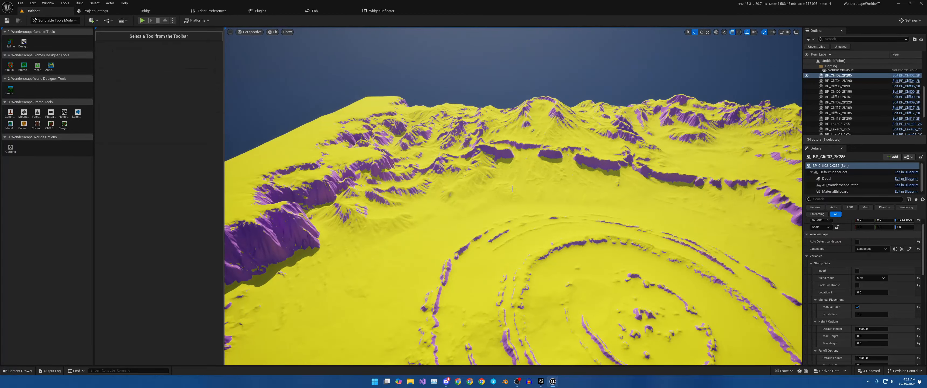
pyautogui.moveTo(518, 252); pyautogui.dragTo(532, 291, button='right')
pyautogui.moveTo(526, 193)
pyautogui.mouseDown(button='right')
pyautogui.moveTo(485, 191)
pyautogui.moveTo(522, 194)
pyautogui.moveTo(493, 201)
pyautogui.moveTo(530, 190)
pyautogui.mouseUp(button='right')
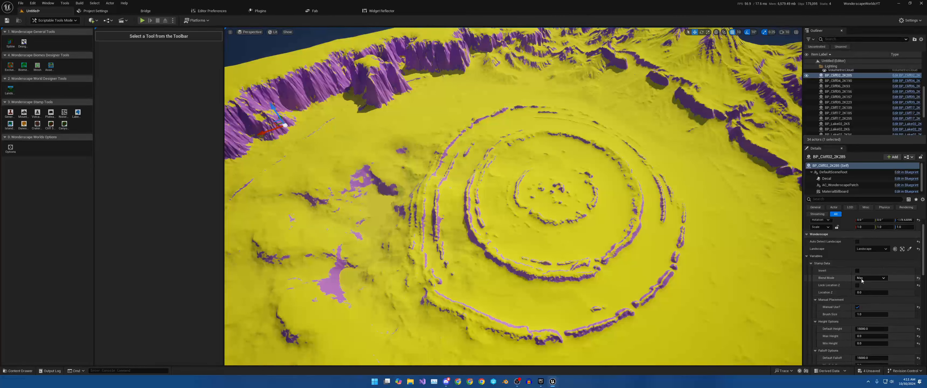
pyautogui.scroll(2, 846, 277)
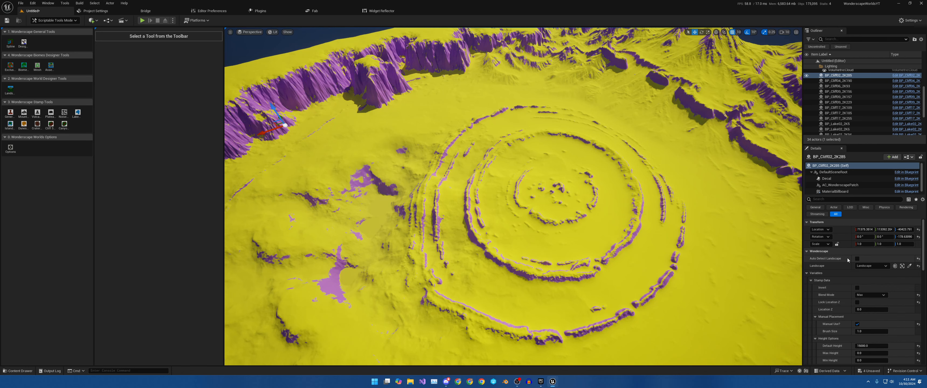
# Step: Browse the stamp blueprints in the project's 2K folder, viewing the Canyon and Cliffs stamps
pyautogui.click(18, 371)
pyautogui.scroll(3, 87, 323)
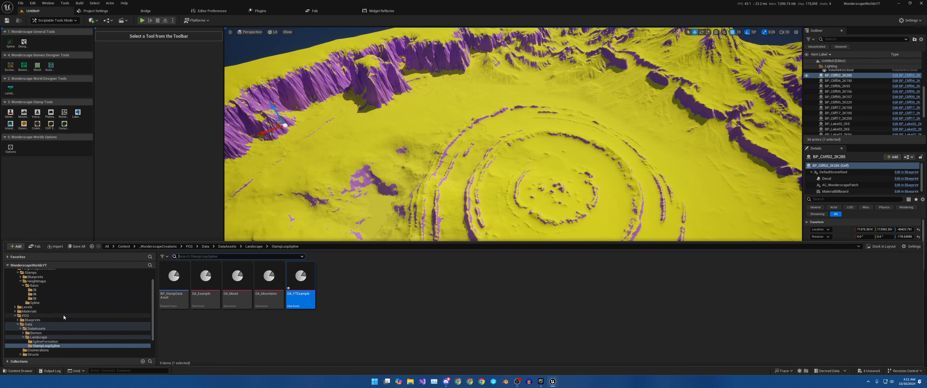
pyautogui.click(36, 277)
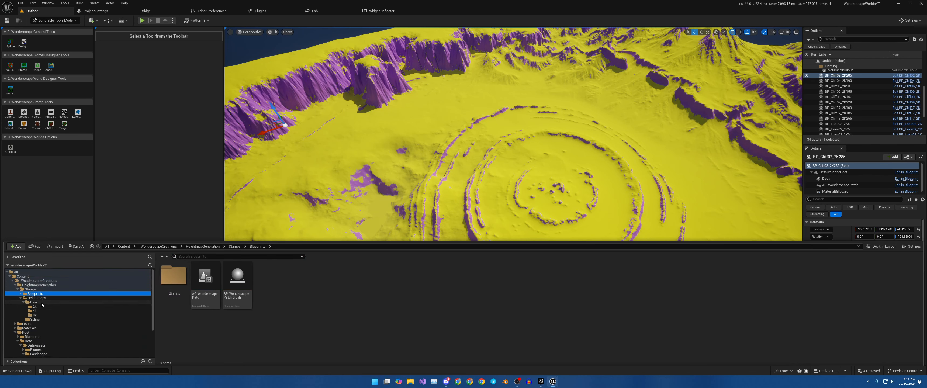
pyautogui.scroll(2, 40, 280)
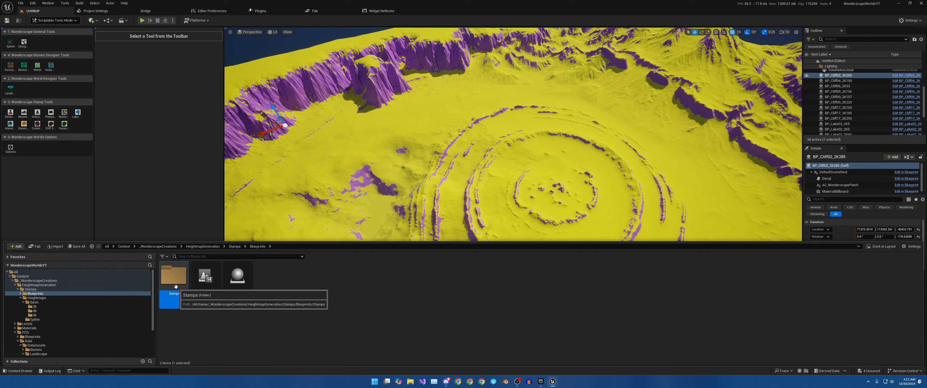
pyautogui.doubleClick(174, 277)
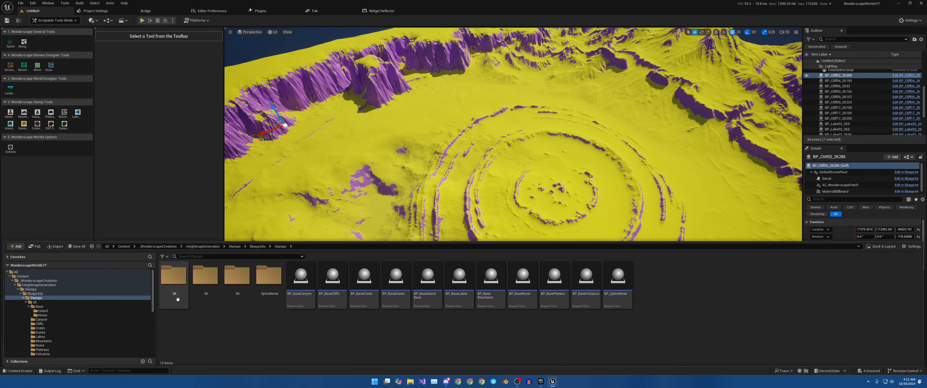
pyautogui.doubleClick(174, 283)
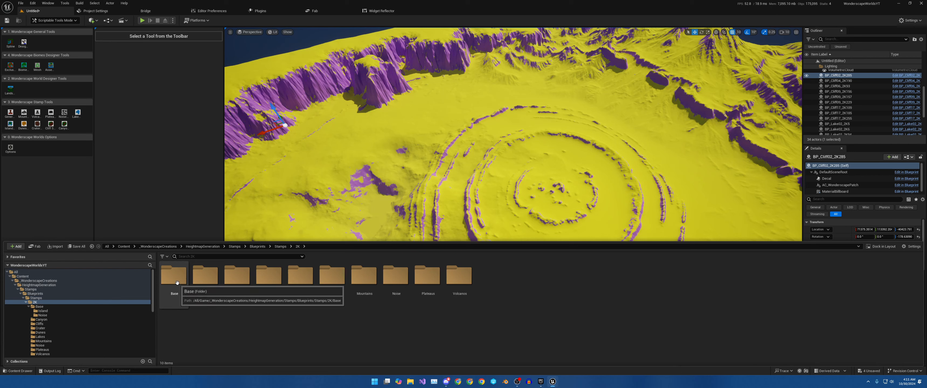
pyautogui.doubleClick(199, 284)
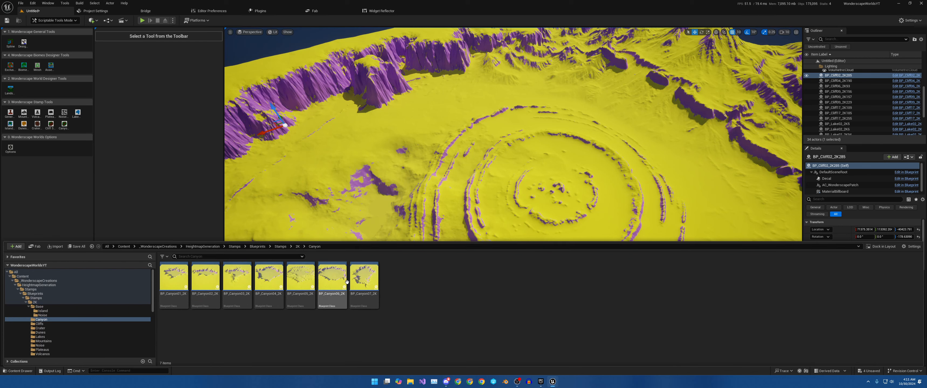
pyautogui.click(297, 247)
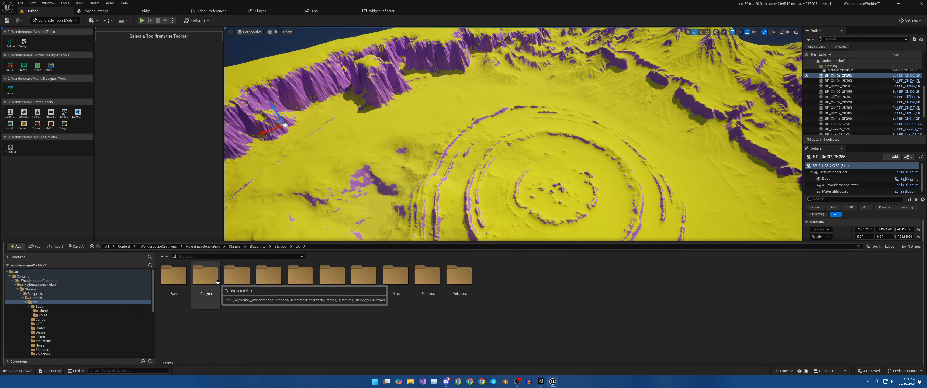
pyautogui.doubleClick(237, 277)
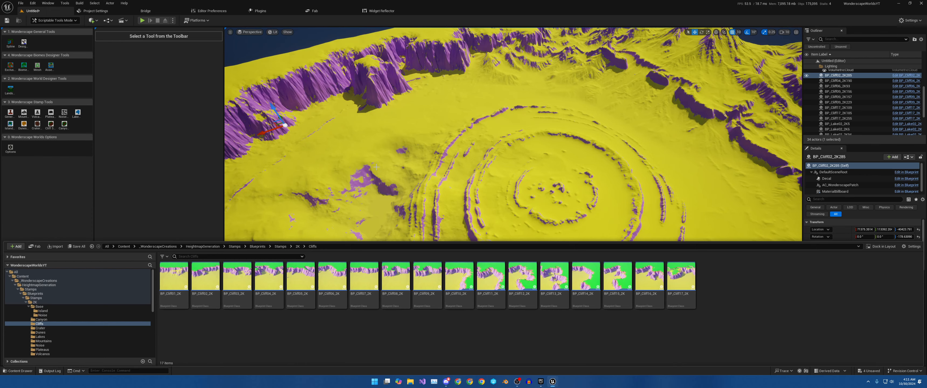
# Step: Try inverting the selected BP_Cliff02 stamp in the cliff line and switch its Invert option back off
pyautogui.moveTo(406, 194); pyautogui.dragTo(475, 215, button='right')
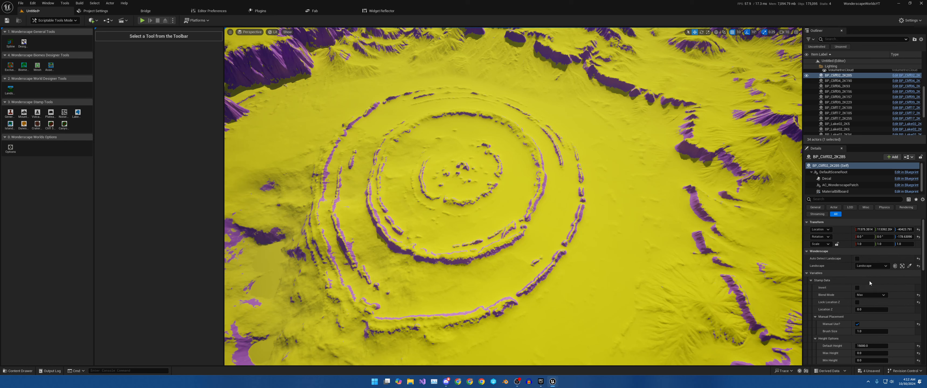
pyautogui.scroll(-1, 827, 300)
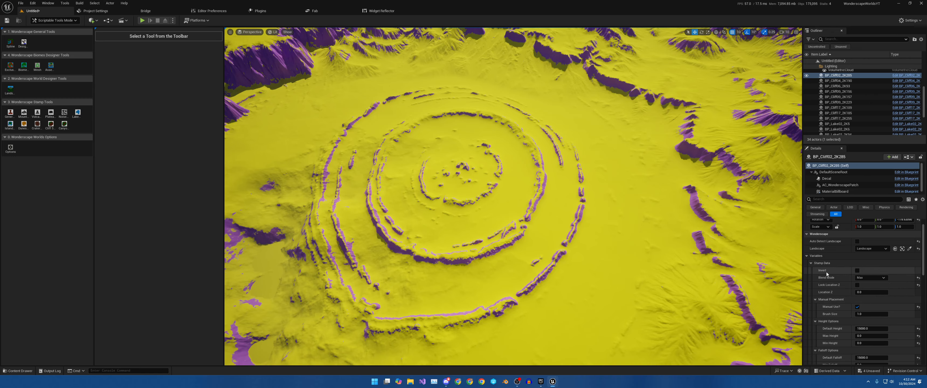
pyautogui.moveTo(726, 230); pyautogui.dragTo(693, 204, button='right')
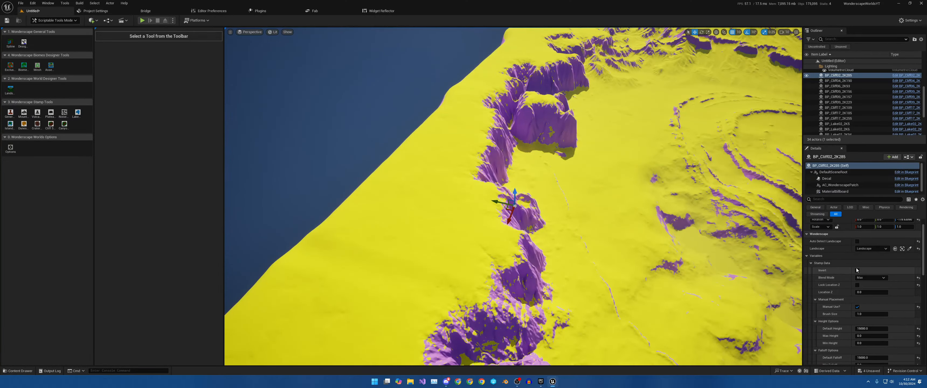
pyautogui.click(857, 270)
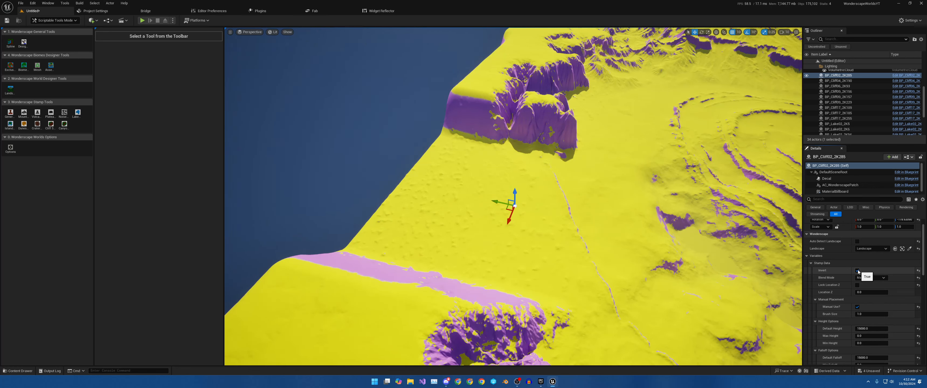
pyautogui.click(857, 271)
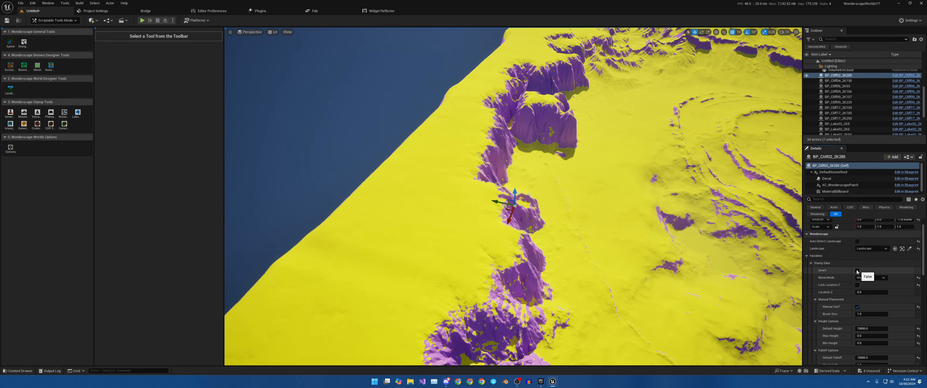
# Step: Find the BP_Mountain01 stamp among the generated world designer stamps and focus the view on it
pyautogui.scroll(-3, 860, 108)
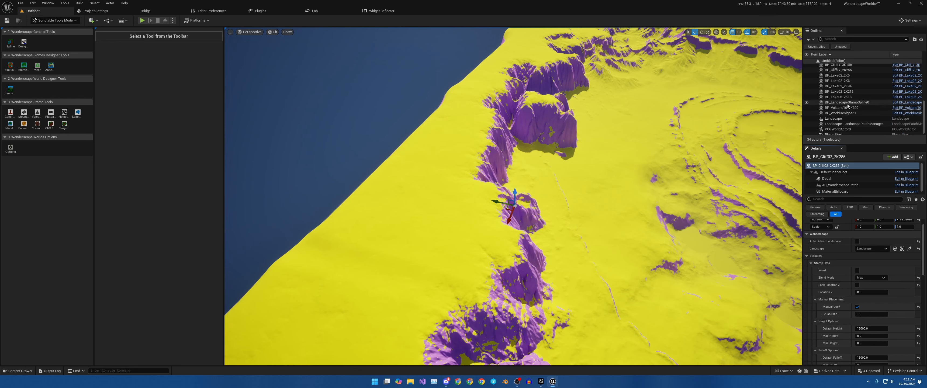
pyautogui.scroll(5, 858, 106)
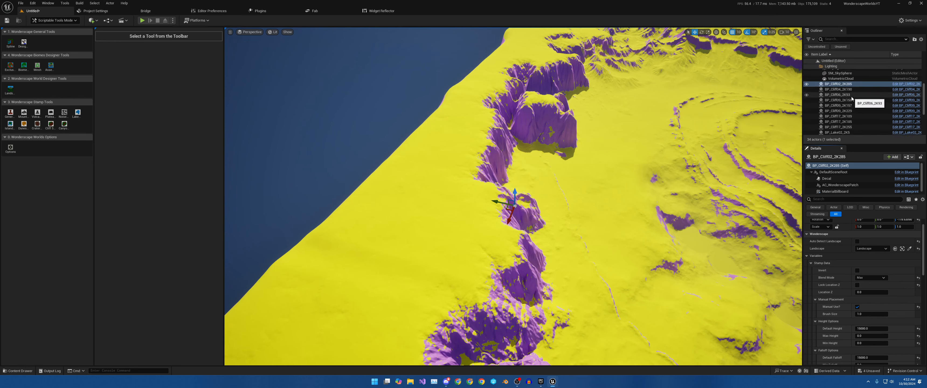
pyautogui.scroll(3, 851, 98)
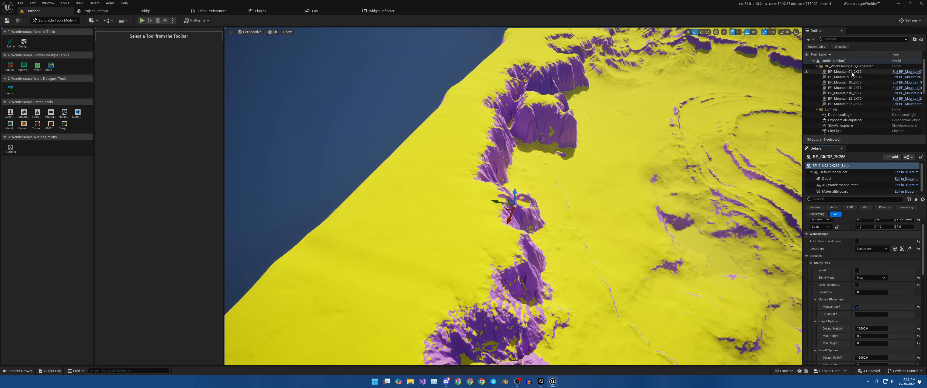
pyautogui.click(849, 71)
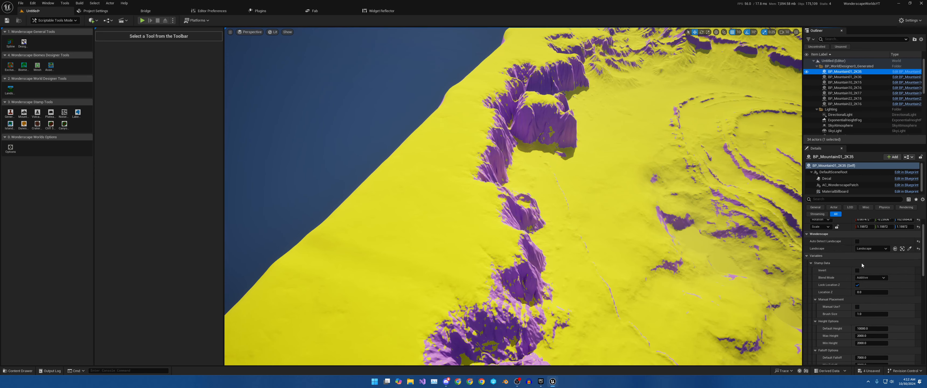
pyautogui.press('f')
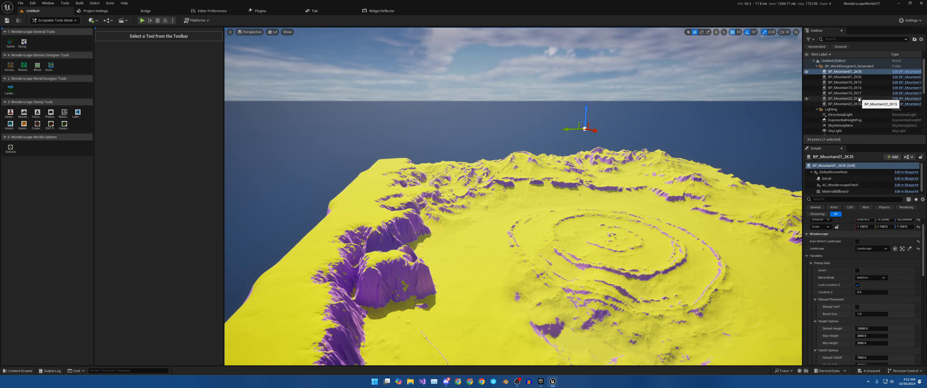
# Step: Select the BP_Volcano10 stamp behind the cliffs and enable its Invert option to turn the volcano into a hollow
pyautogui.scroll(-3, 858, 100)
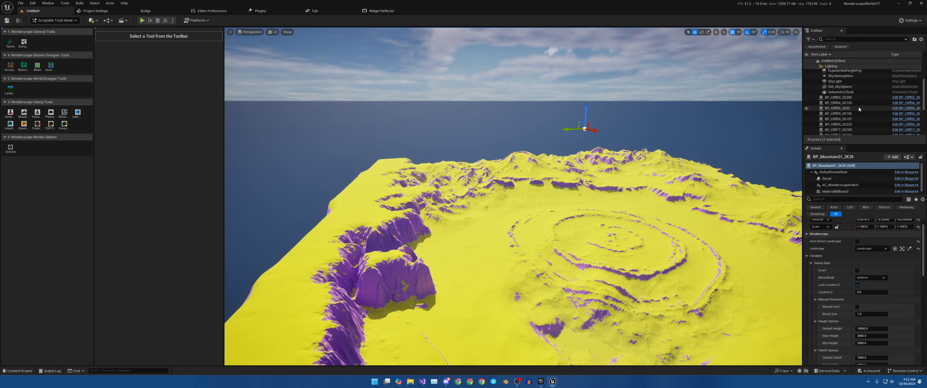
pyautogui.scroll(-3, 855, 108)
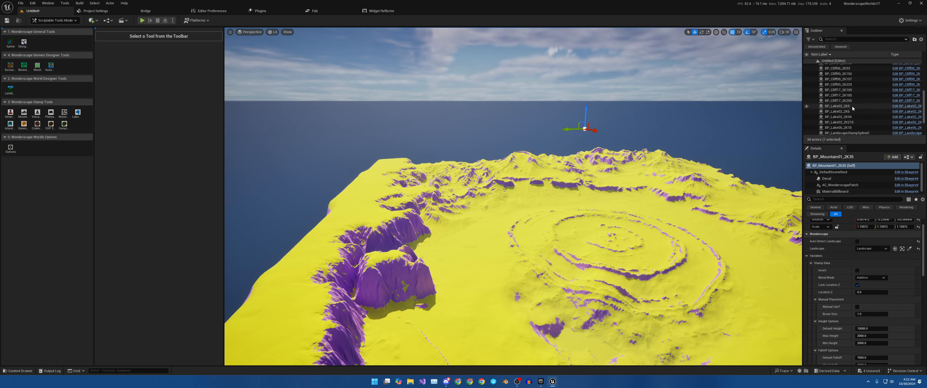
pyautogui.scroll(-2, 854, 122)
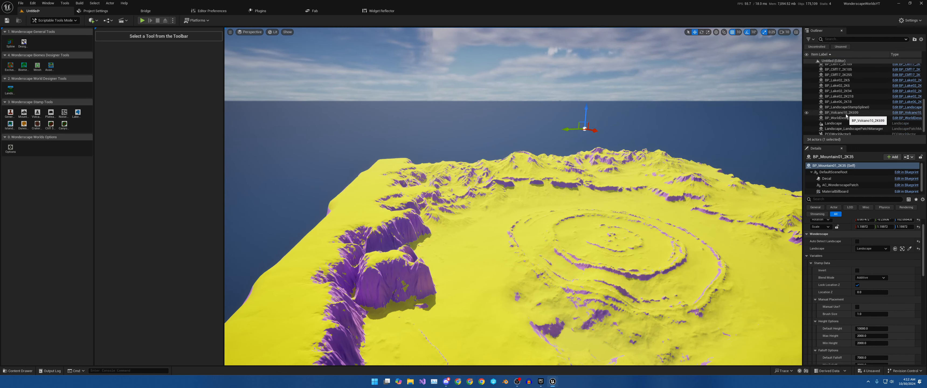
pyautogui.click(842, 113)
pyautogui.press('w')
pyautogui.moveTo(611, 188); pyautogui.dragTo(627, 200, button='right')
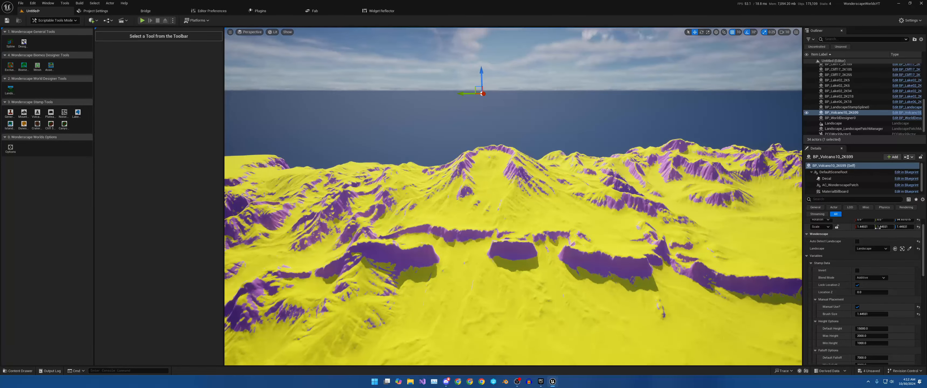
pyautogui.click(857, 270)
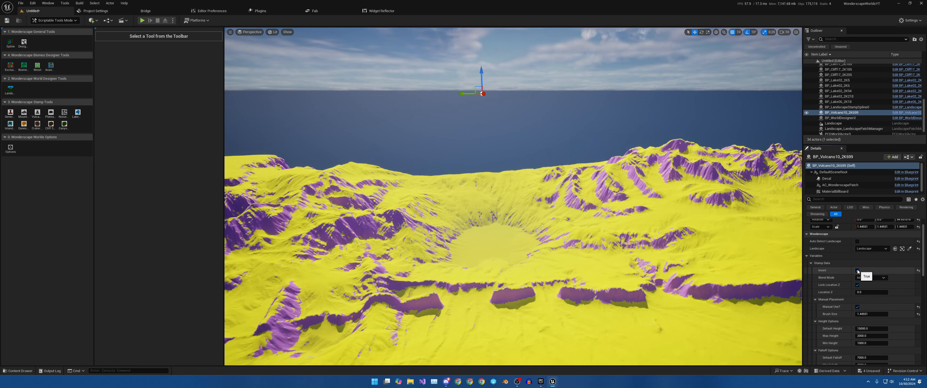
# Step: Examine the inverted volcano from farther away across the landscape and disable the stamp's Invert option
pyautogui.moveTo(514, 227); pyautogui.dragTo(564, 212, button='right')
pyautogui.press('w')
pyautogui.press('s')
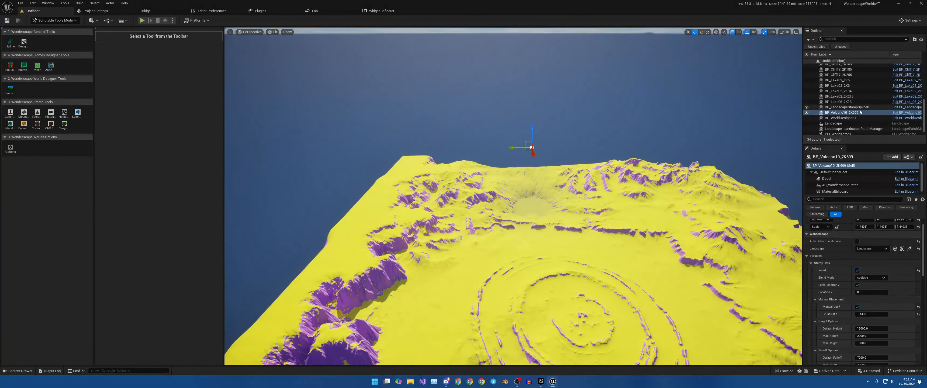
pyautogui.moveTo(615, 184); pyautogui.dragTo(561, 218, button='right')
pyautogui.press('w')
pyautogui.press('d')
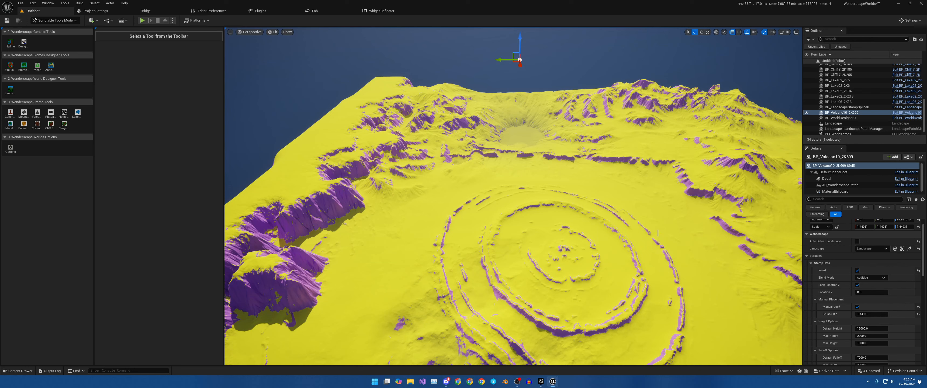
pyautogui.click(858, 270)
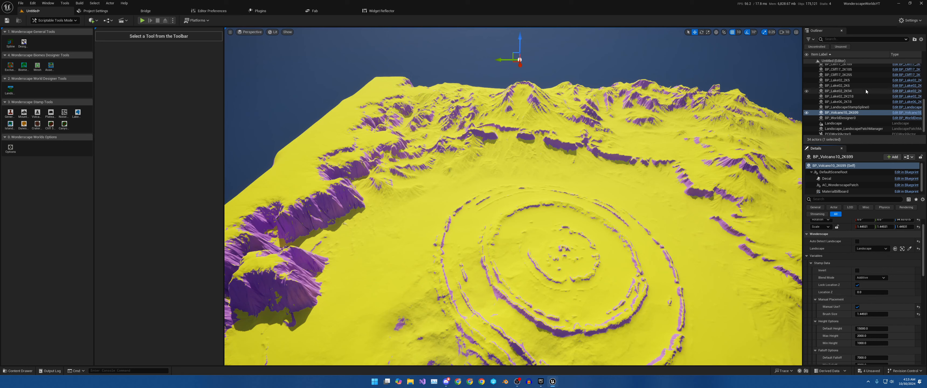
# Step: Select the BP_Mountain10 stamp among the generated world designer stamps, then find the BP_Volcano10 stamp in the actor list
pyautogui.scroll(4, 865, 89)
pyautogui.scroll(4, 863, 88)
pyautogui.click(846, 78)
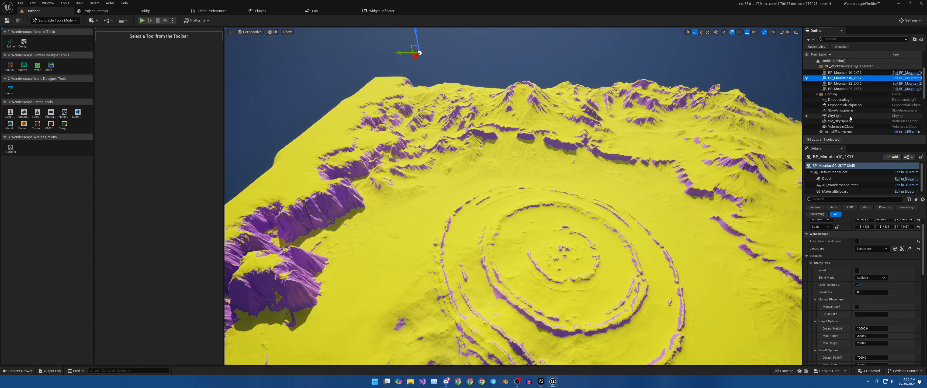
pyautogui.scroll(-3, 859, 102)
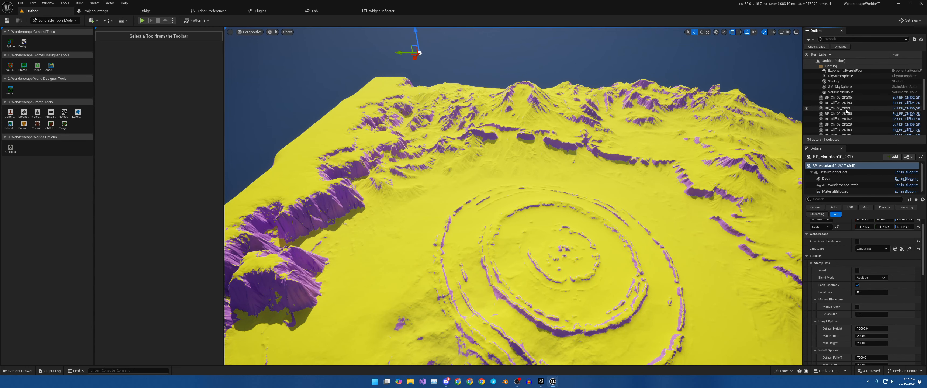
pyautogui.scroll(-4, 851, 123)
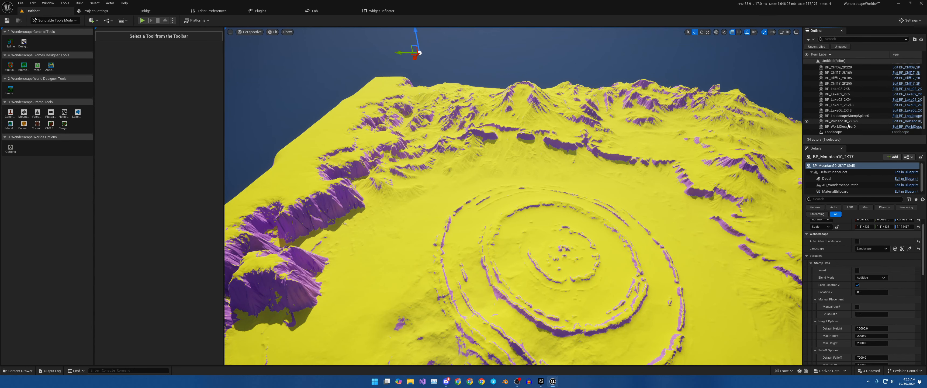
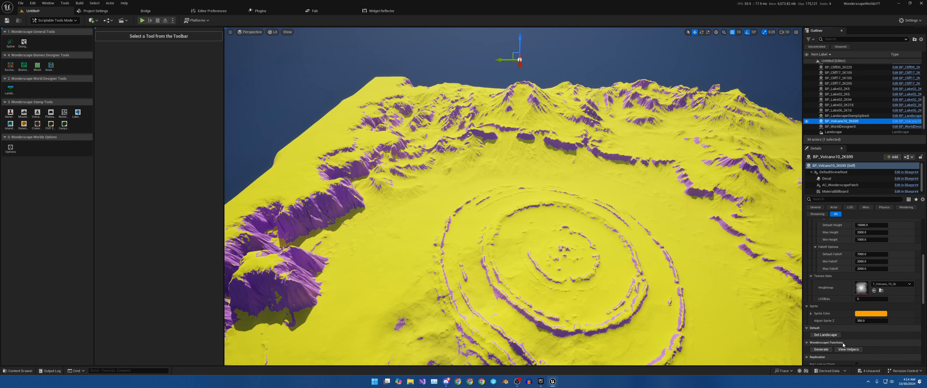
# Step: Browse the stamp assets from the 2K Cliffs folder up to the parent Stamps and Blueprints folders
pyautogui.click(20, 373)
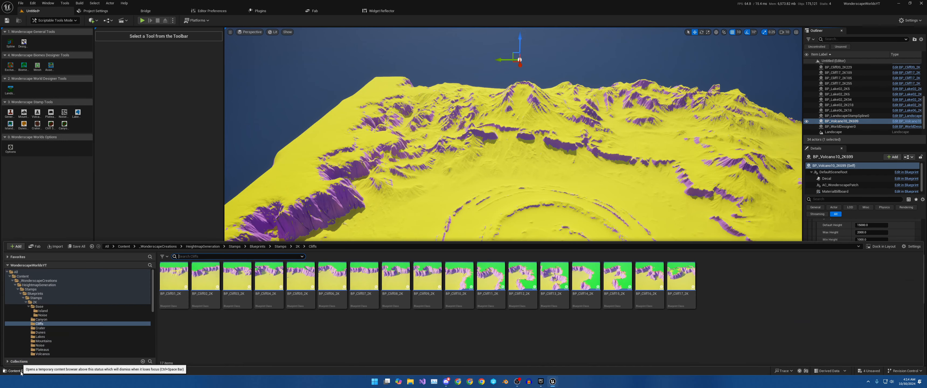
pyautogui.click(280, 246)
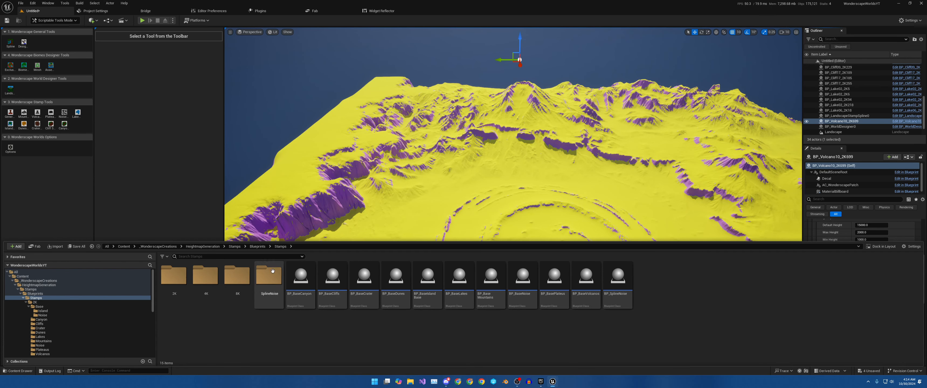
pyautogui.click(257, 247)
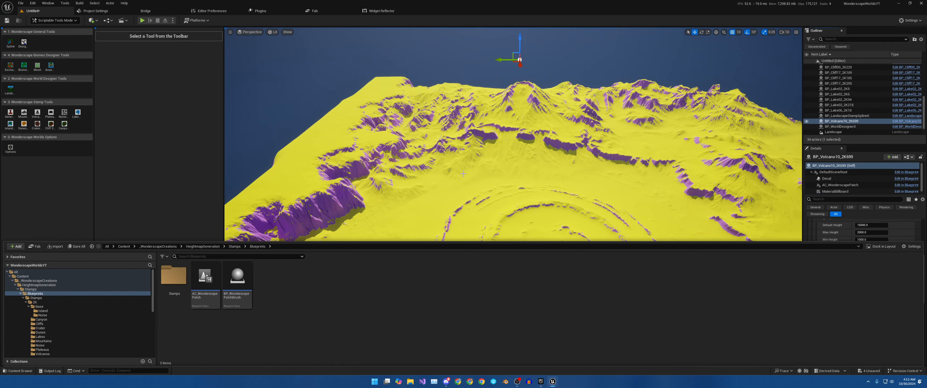
# Step: Select the BP_WorldDesigner actor and review its Stamp Data and World Generator Adjustments settings
pyautogui.moveTo(463, 174)
pyautogui.mouseDown(button='right')
pyautogui.moveTo(489, 165)
pyautogui.moveTo(468, 168)
pyautogui.mouseUp(button='right')
pyautogui.press('s')
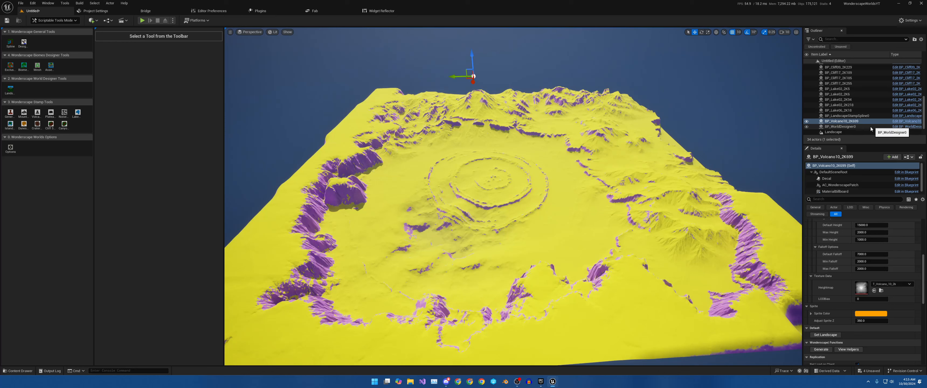
pyautogui.click(855, 127)
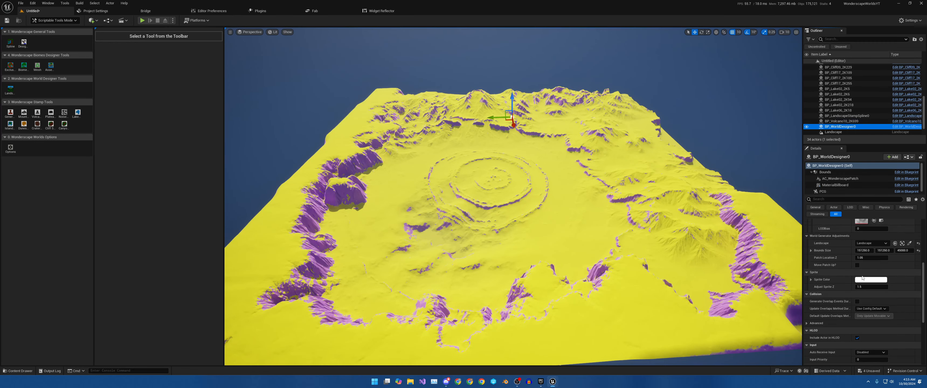
pyautogui.scroll(5, 859, 274)
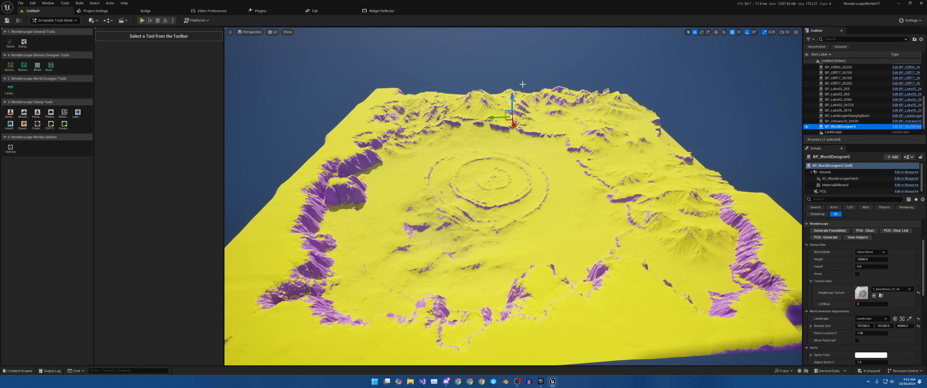
# Step: Examine the landscape's edges, corners and overall relief from low and high viewpoints
pyautogui.moveTo(522, 84); pyautogui.dragTo(510, 51, button='right')
pyautogui.press('q')
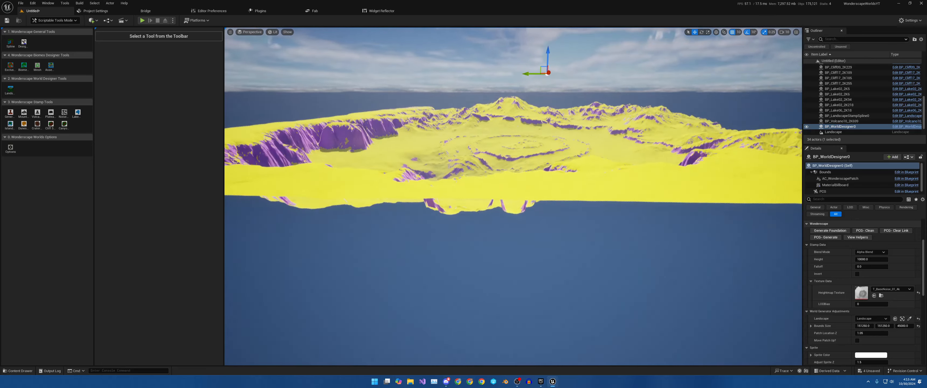
pyautogui.press('e')
pyautogui.moveTo(764, 209); pyautogui.dragTo(768, 227, button='right')
pyautogui.press('s')
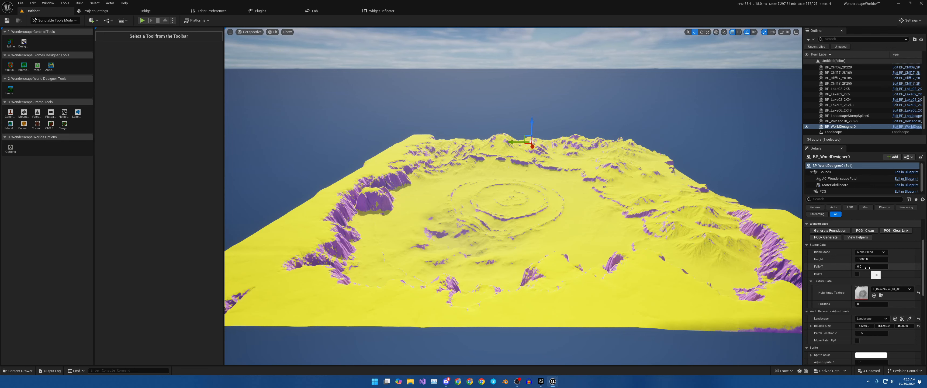
pyautogui.moveTo(597, 216); pyautogui.dragTo(540, 216, button='right')
pyautogui.moveTo(445, 284); pyautogui.dragTo(569, 289, button='right')
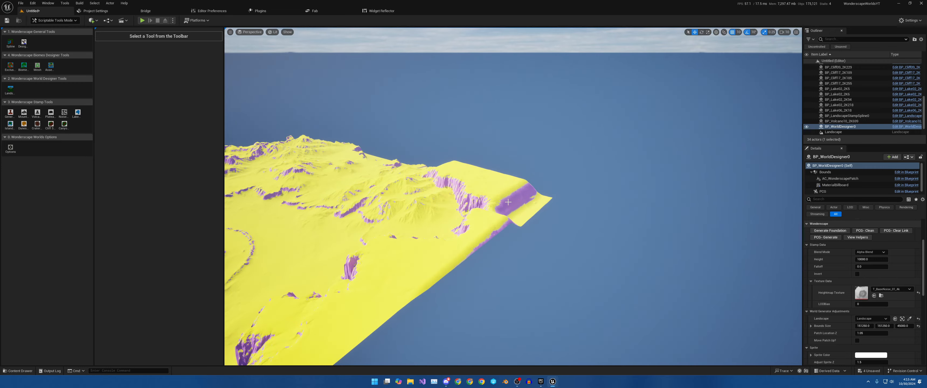
pyautogui.moveTo(554, 223); pyautogui.dragTo(482, 223, button='right')
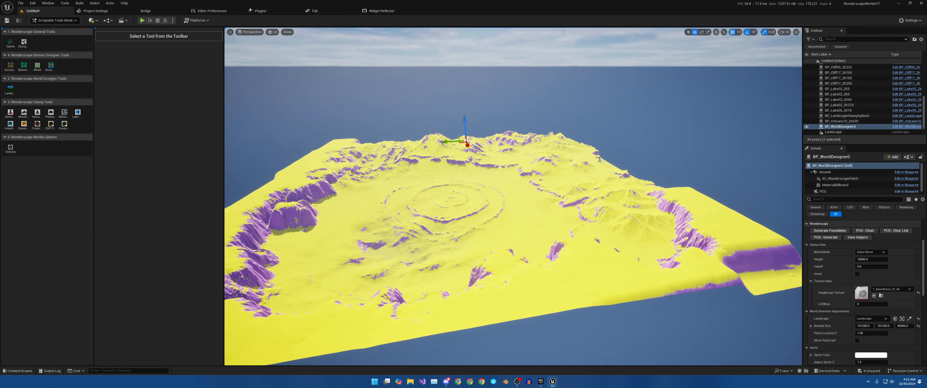
pyautogui.moveTo(633, 274); pyautogui.dragTo(515, 306, button='right')
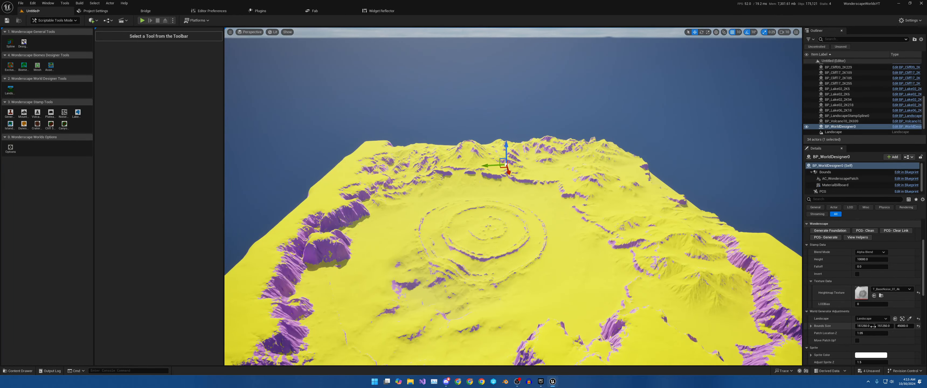
# Step: Review the world designer's Bounds Size and the Designer Bounds ZSize in the Designer Tools, then close the tool
pyautogui.scroll(-2, 834, 317)
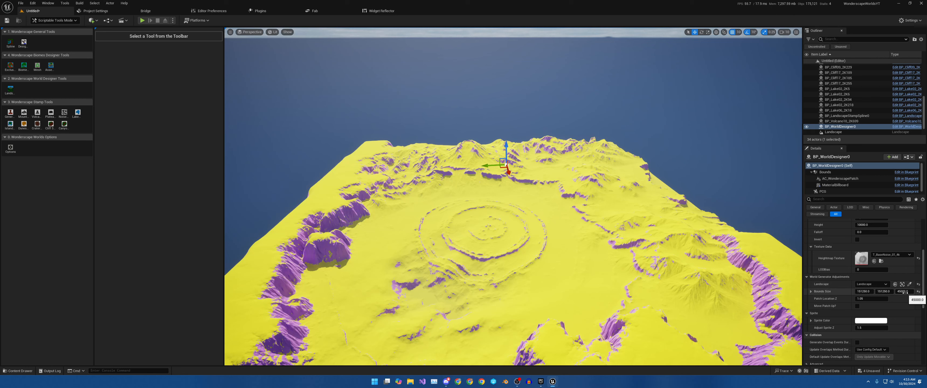
pyautogui.click(24, 46)
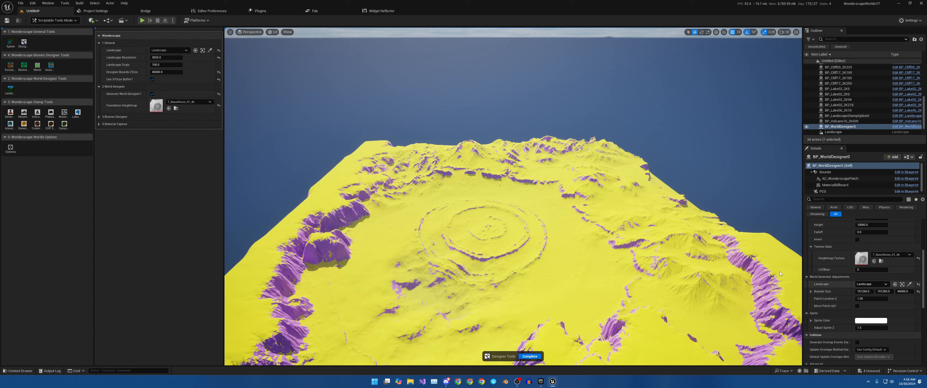
pyautogui.press('Escape')
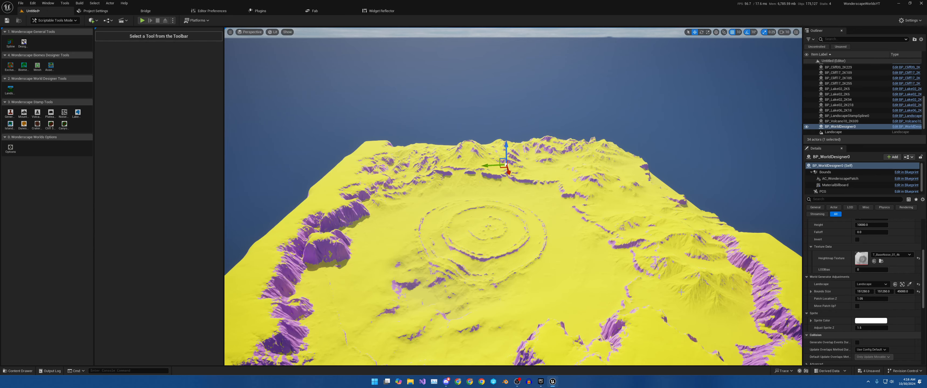
# Step: Set the world designer's Patch Location Z to 3
pyautogui.press('s')
pyautogui.moveTo(514, 216); pyautogui.dragTo(511, 191, button='right')
pyautogui.press('q')
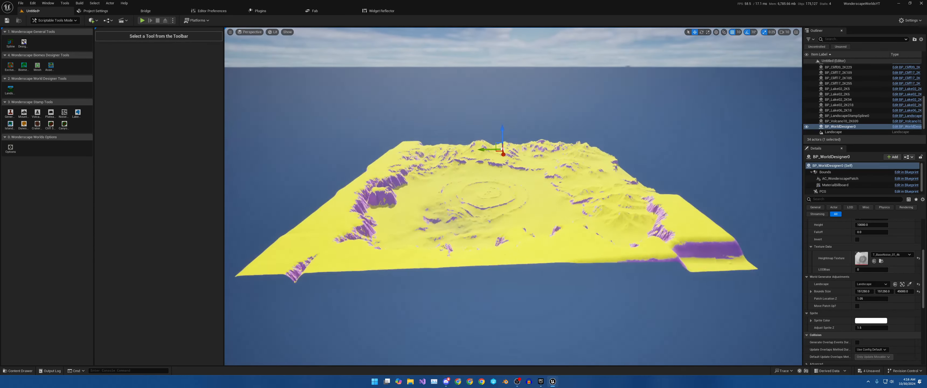
pyautogui.click(874, 298)
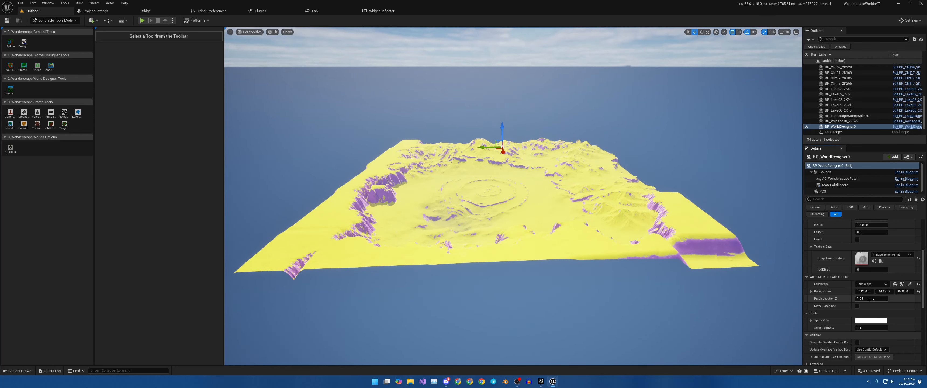
pyautogui.write('3')
pyautogui.press('Return')
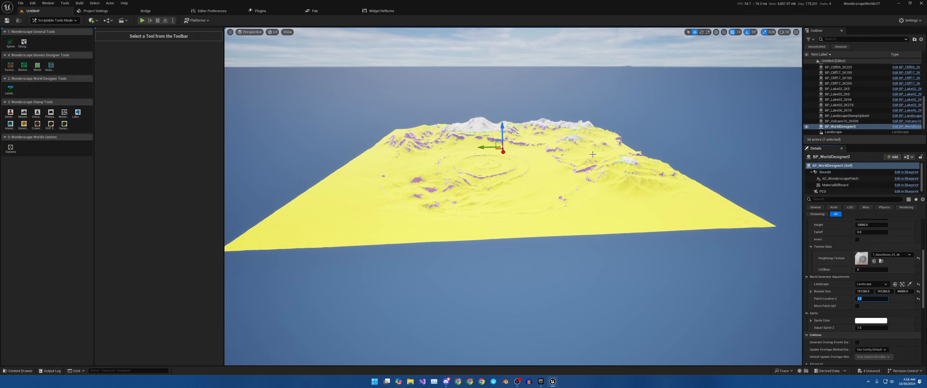
# Step: Examine the crater, mountains and landscape edges from several sides with the changed patch height
pyautogui.press('w')
pyautogui.moveTo(612, 216); pyautogui.dragTo(539, 207, button='right')
pyautogui.press('w')
pyautogui.moveTo(393, 182)
pyautogui.mouseDown(button='right')
pyautogui.moveTo(413, 179)
pyautogui.moveTo(393, 182)
pyautogui.mouseUp(button='right')
pyautogui.press('s')
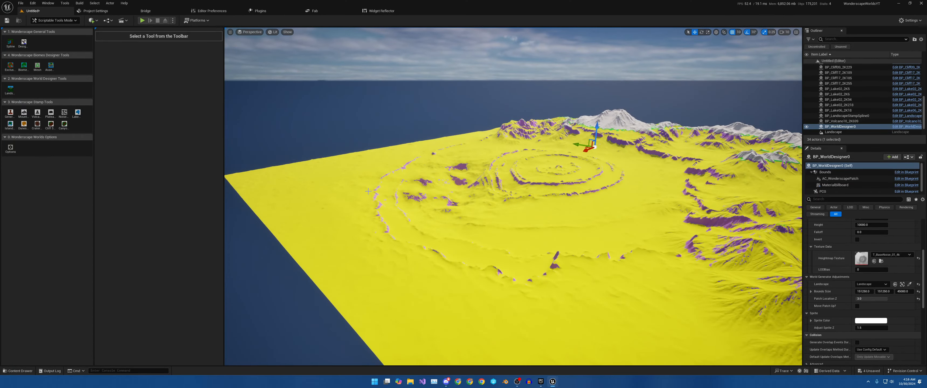
pyautogui.press('a')
pyautogui.moveTo(530, 148); pyautogui.dragTo(590, 149, button='right')
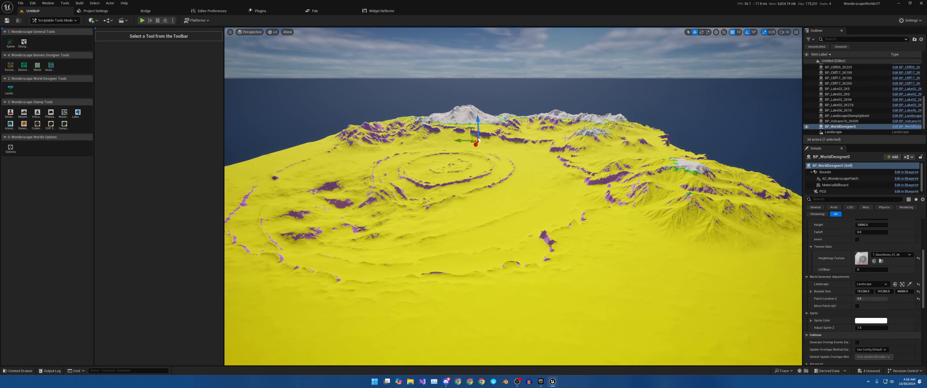
pyautogui.moveTo(443, 132); pyautogui.dragTo(430, 127, button='right')
pyautogui.press('s')
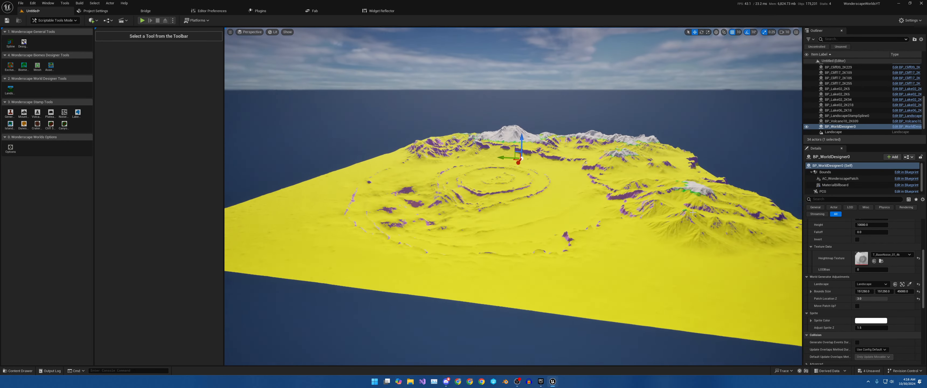
# Step: Enable the world designer's Move Patch Up option and set Patch Location Z to 1
pyautogui.click(857, 305)
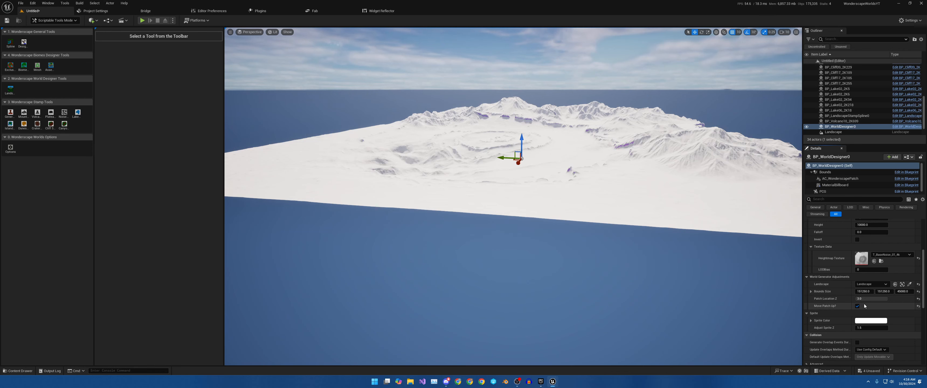
pyautogui.click(884, 297)
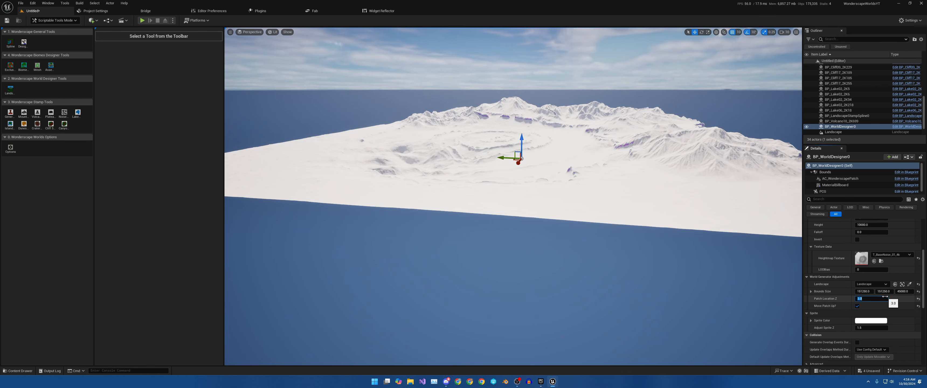
pyautogui.write('1')
pyautogui.press('Return')
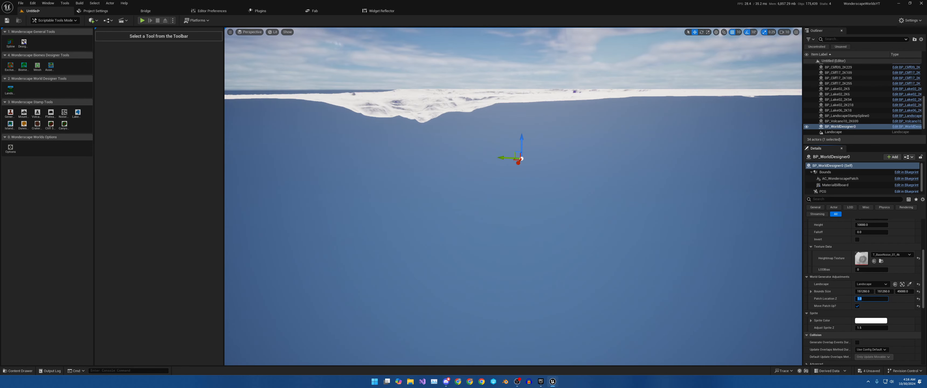
pyautogui.moveTo(647, 209); pyautogui.dragTo(680, 245, button='right')
pyautogui.moveTo(647, 209); pyautogui.dragTo(425, 172, button='right')
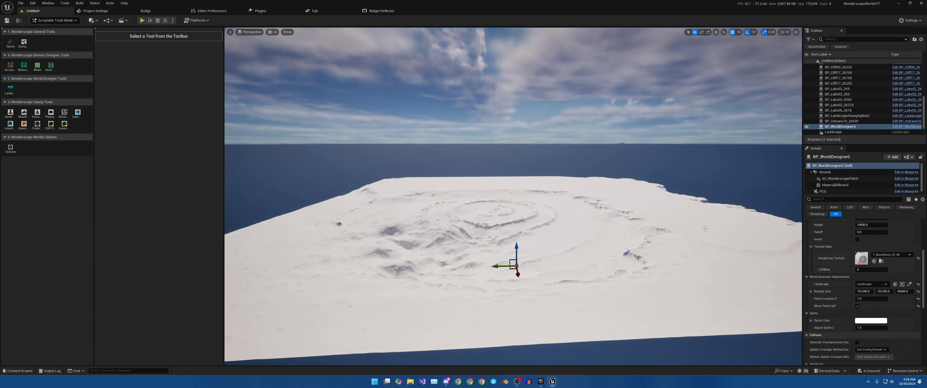
pyautogui.moveTo(680, 222); pyautogui.dragTo(651, 268, button='right')
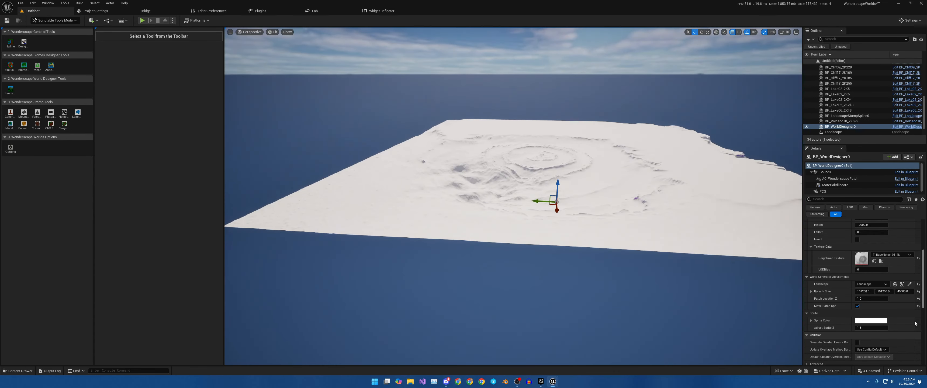
# Step: Set Patch Location Z to 1.05 and disable the world designer's Move Patch Up option
pyautogui.click(870, 299)
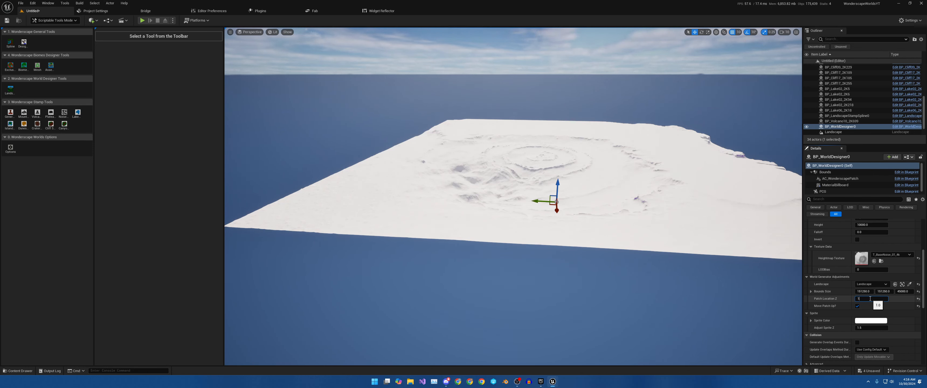
pyautogui.write('5')
pyautogui.press('Return')
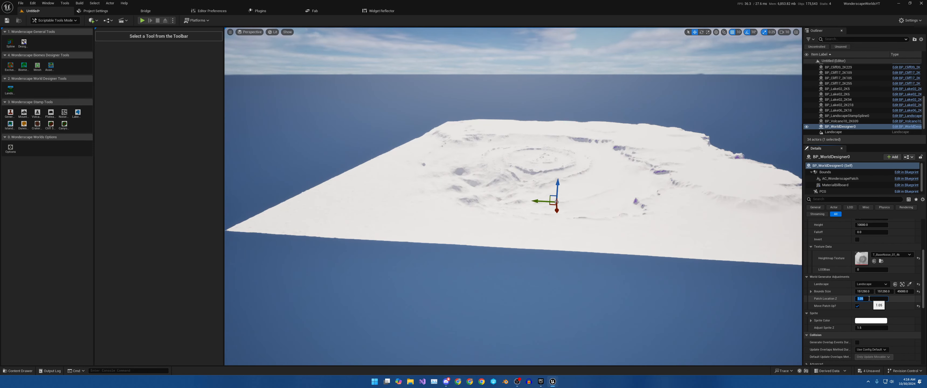
pyautogui.click(857, 306)
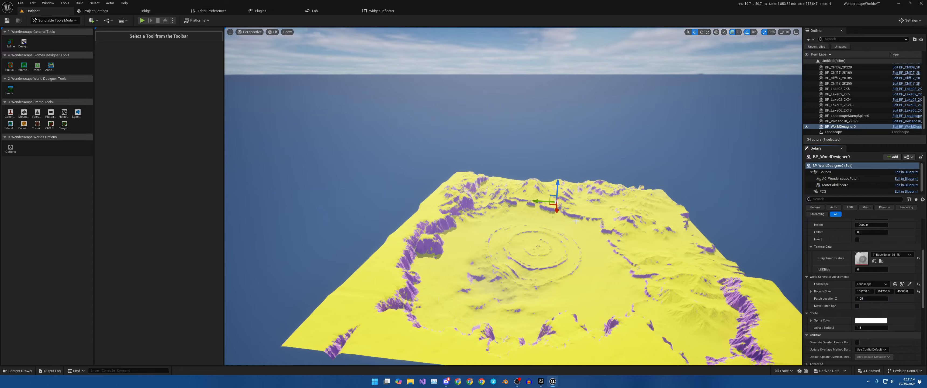
# Step: Examine the terrain around the crater rings and cliff walls at close range
pyautogui.moveTo(584, 229); pyautogui.dragTo(556, 218, button='right')
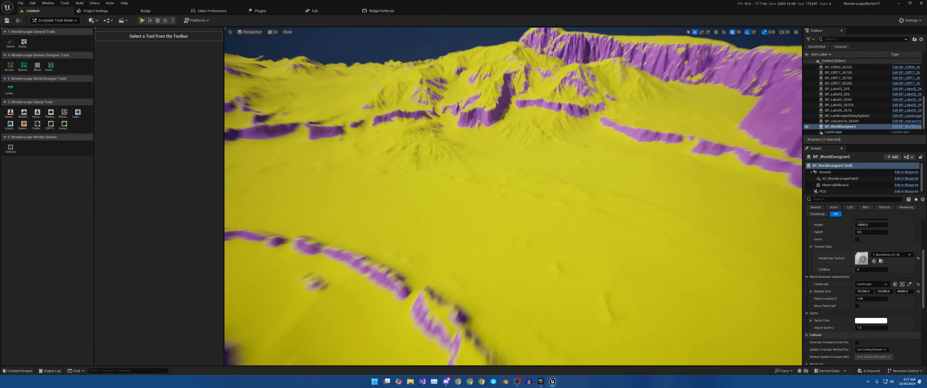
pyautogui.moveTo(556, 218); pyautogui.dragTo(602, 133, button='right')
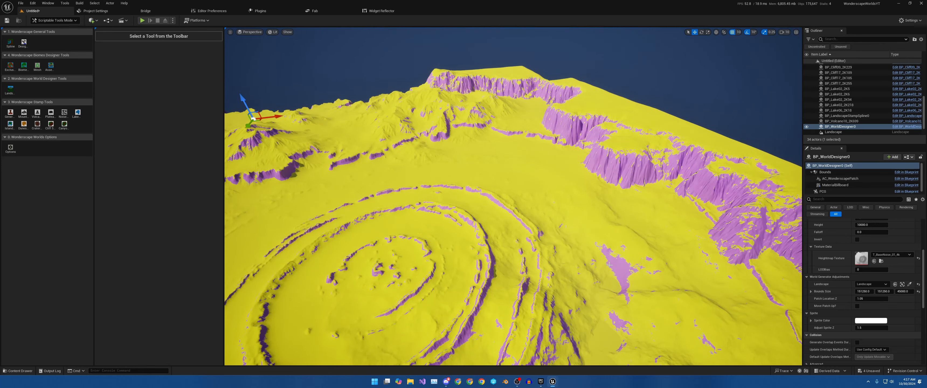
pyautogui.moveTo(608, 264); pyautogui.dragTo(608, 264, button='right')
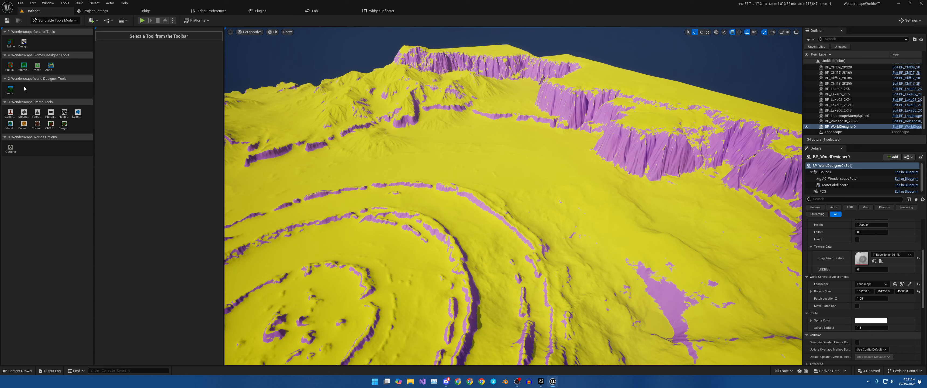
# Step: Start the General Spline tool and assign DA_SplineExample as its landscape formation data asset
pyautogui.click(10, 43)
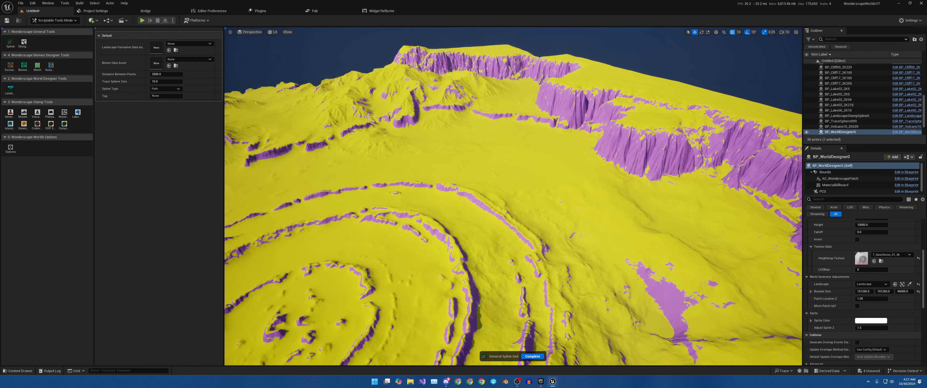
pyautogui.moveTo(379, 134); pyautogui.dragTo(351, 116, button='right')
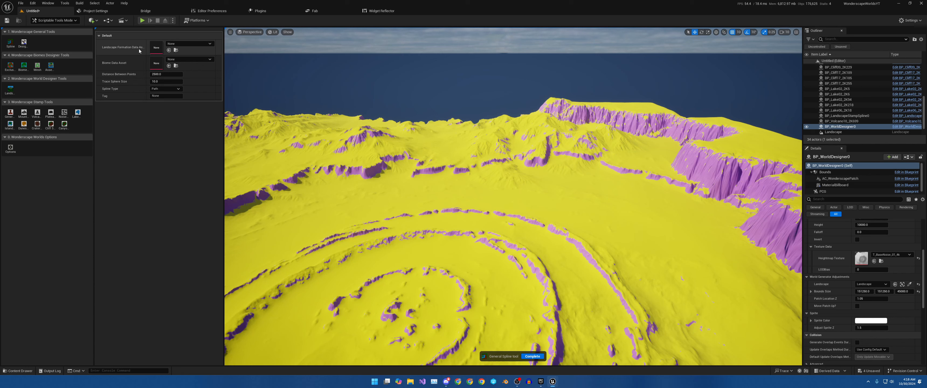
pyautogui.click(181, 43)
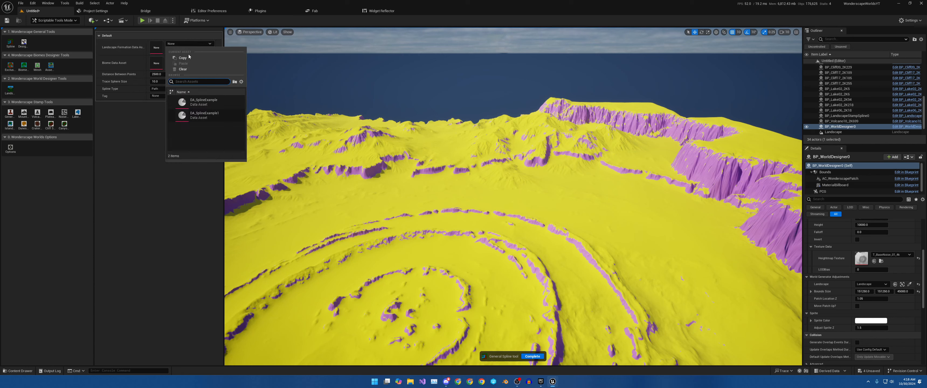
pyautogui.click(204, 103)
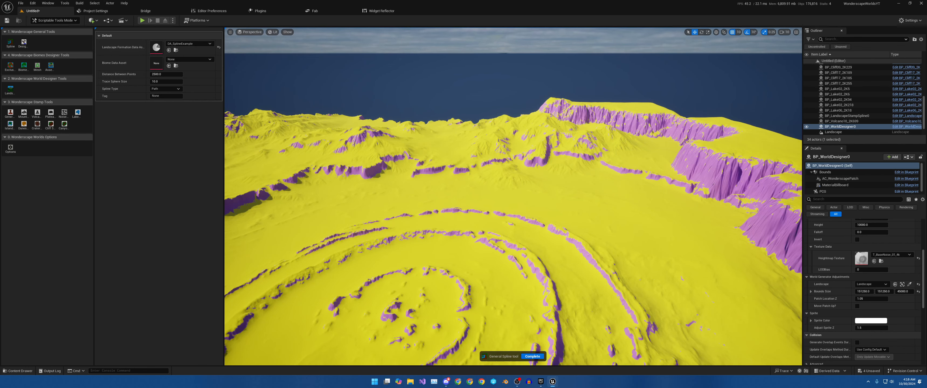
# Step: Review the DA_SplineExample data asset's stamps, incremental distance, offset, rotation and scale settings, and its location in the project folders
pyautogui.moveTo(926, 119); pyautogui.dragTo(516, 62)
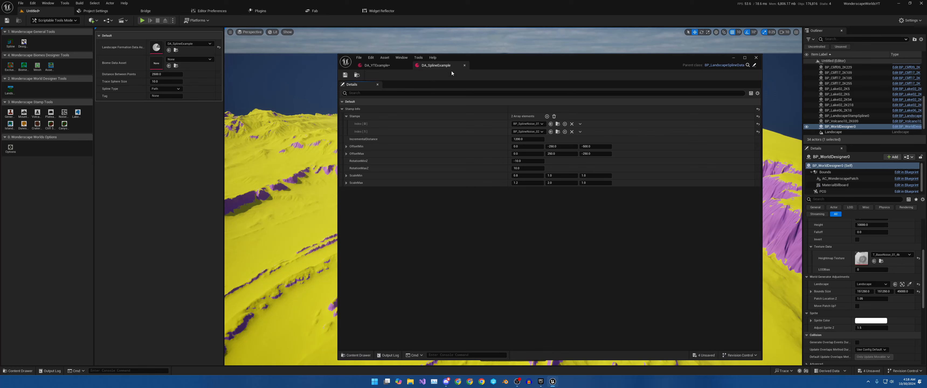
pyautogui.click(357, 75)
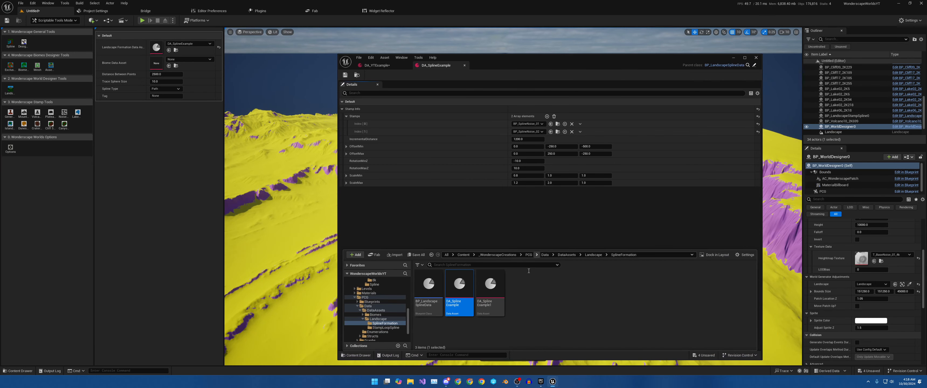
pyautogui.scroll(5, 377, 300)
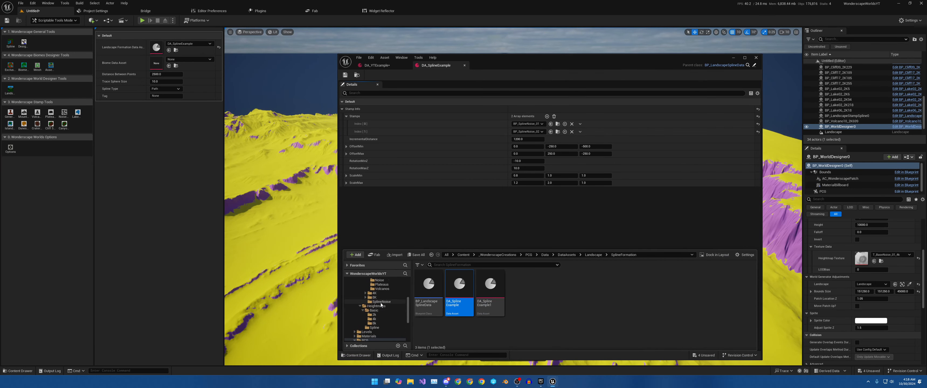
pyautogui.scroll(5, 375, 299)
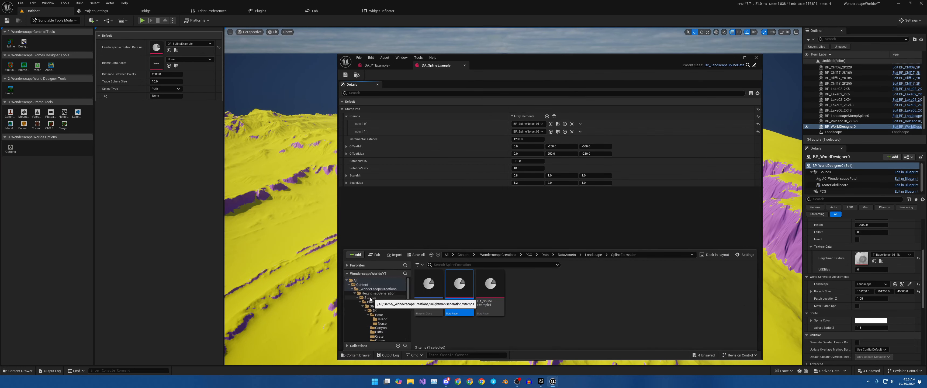
pyautogui.click(355, 293)
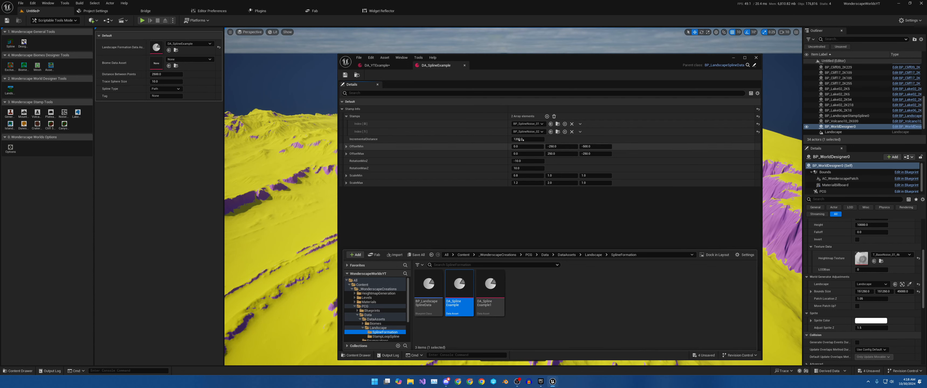
pyautogui.click(534, 126)
pyautogui.click(533, 128)
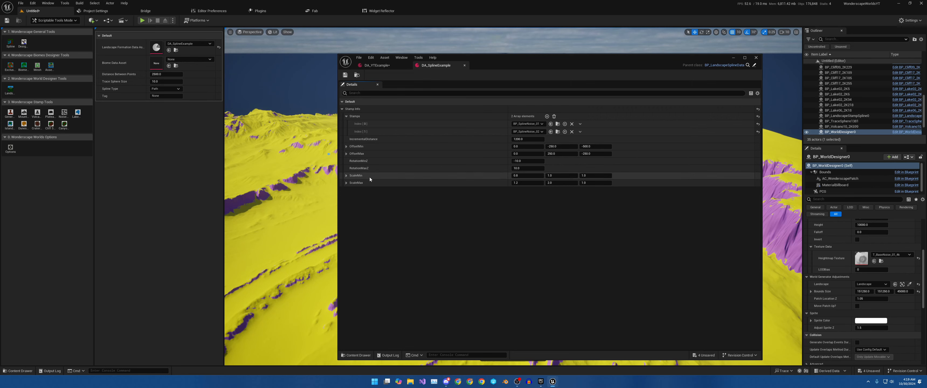
pyautogui.moveTo(539, 63); pyautogui.dragTo(648, 90)
pyautogui.click(843, 85)
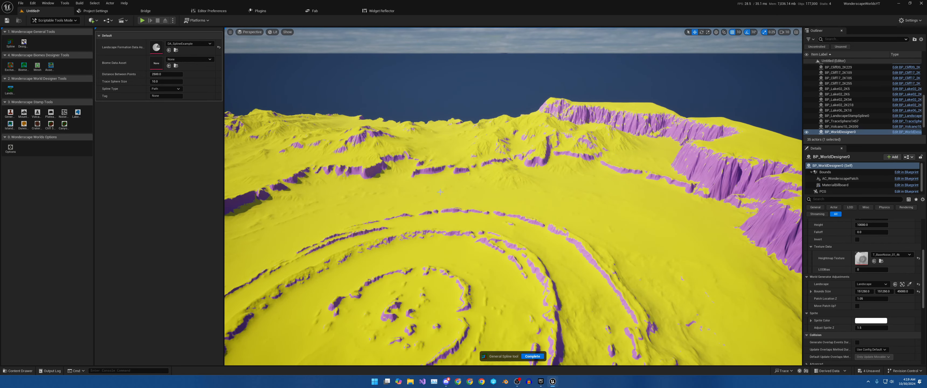
# Step: Draw a curved landscape spline across the open ground between the outer crater ring and the mountains
pyautogui.moveTo(403, 180)
pyautogui.mouseDown(button='right')
pyautogui.moveTo(446, 202)
pyautogui.moveTo(403, 193)
pyautogui.moveTo(399, 215)
pyautogui.moveTo(451, 207)
pyautogui.mouseUp(button='right')
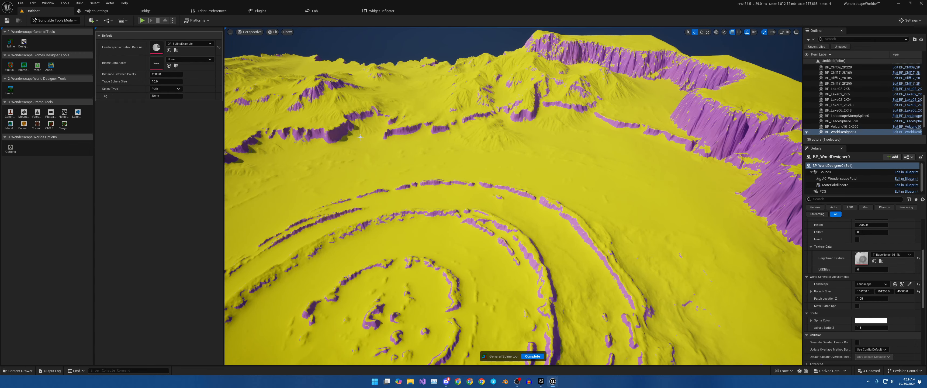
pyautogui.moveTo(362, 139)
pyautogui.mouseDown(button='right')
pyautogui.moveTo(322, 143)
pyautogui.moveTo(347, 139)
pyautogui.mouseUp(button='right')
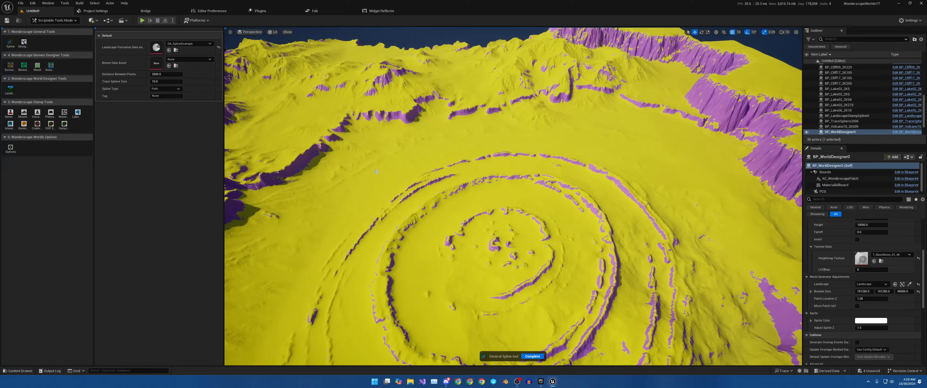
pyautogui.moveTo(380, 170); pyautogui.dragTo(419, 158)
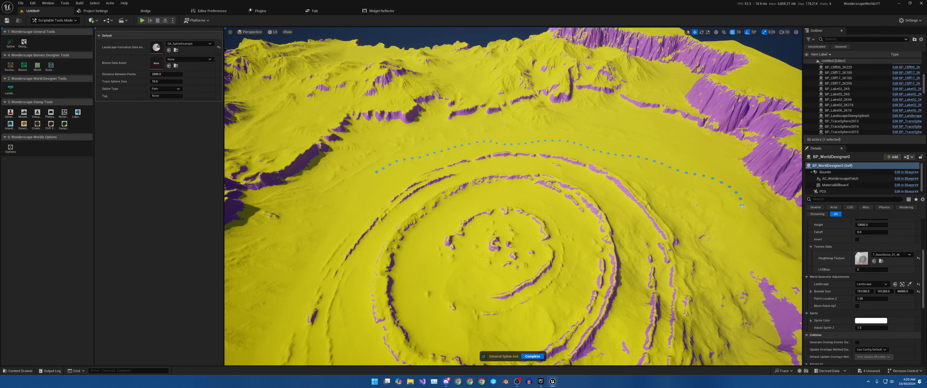
pyautogui.moveTo(741, 205); pyautogui.dragTo(741, 206)
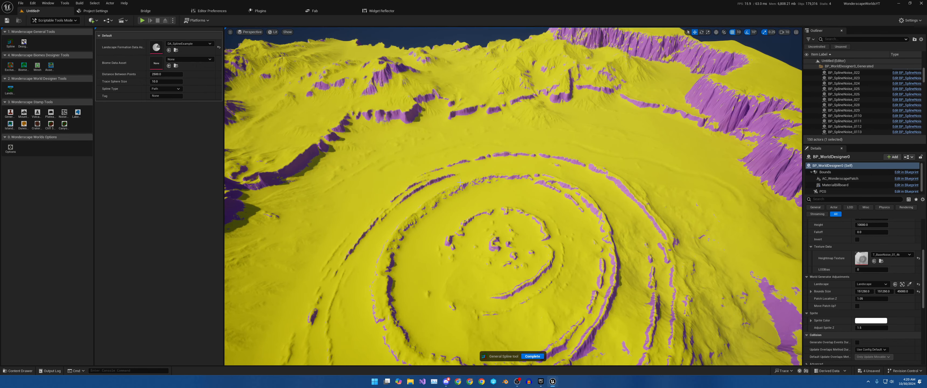
# Step: Bring the DA_SplineExample editor back, narrow it beside the terrain view, and exit the General Spline tool
pyautogui.moveTo(460, 182); pyautogui.dragTo(322, 140, button='right')
pyautogui.press('w')
pyautogui.press('w')
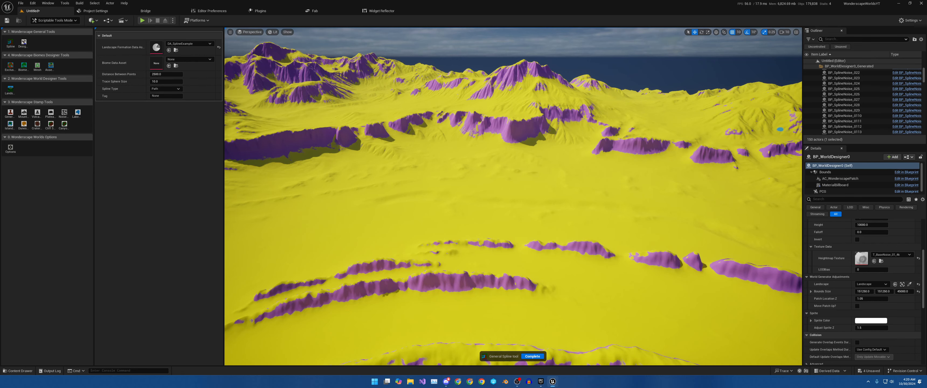
pyautogui.moveTo(926, 105); pyautogui.dragTo(567, 89)
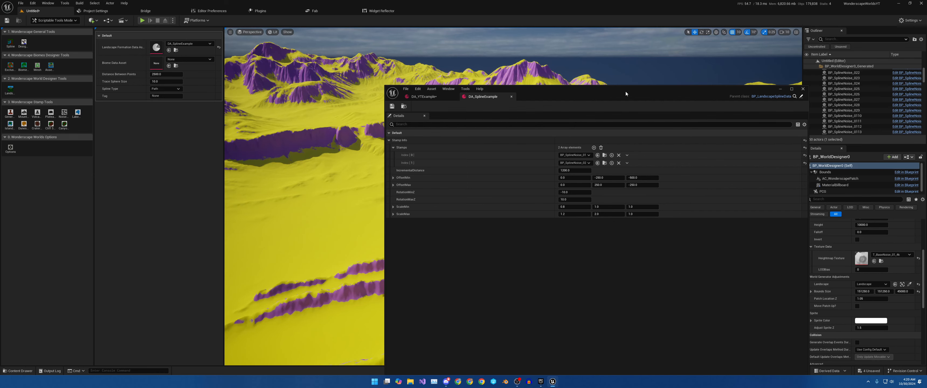
pyautogui.moveTo(625, 91); pyautogui.dragTo(718, 61)
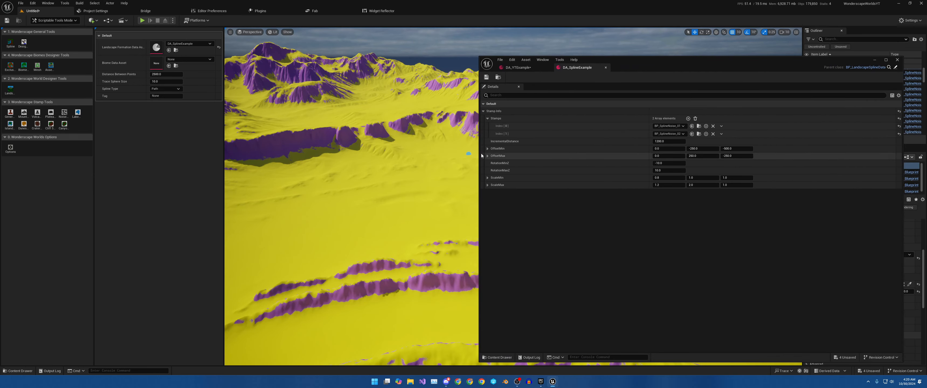
pyautogui.moveTo(434, 153)
pyautogui.mouseDown(button='right')
pyautogui.moveTo(442, 155)
pyautogui.moveTo(430, 155)
pyautogui.mouseUp(button='right')
pyautogui.press('Escape')
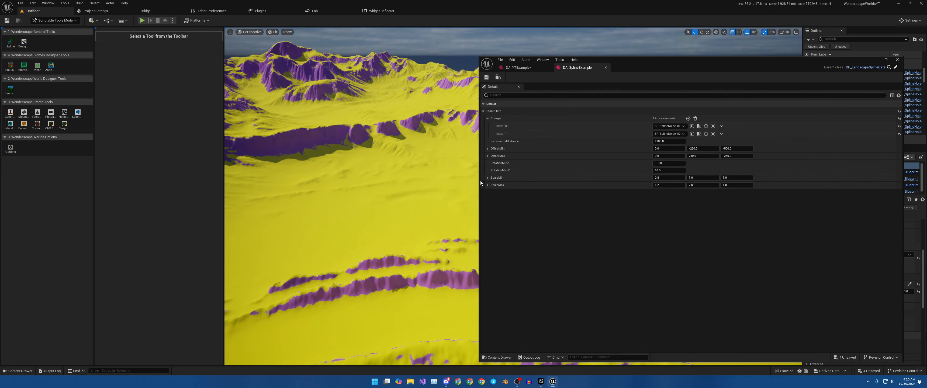
pyautogui.moveTo(479, 184); pyautogui.dragTo(720, 184)
# Step: Set the spline data asset's OffsetMin Z to 250 and OffsetMax Z to 500
pyautogui.click(879, 149)
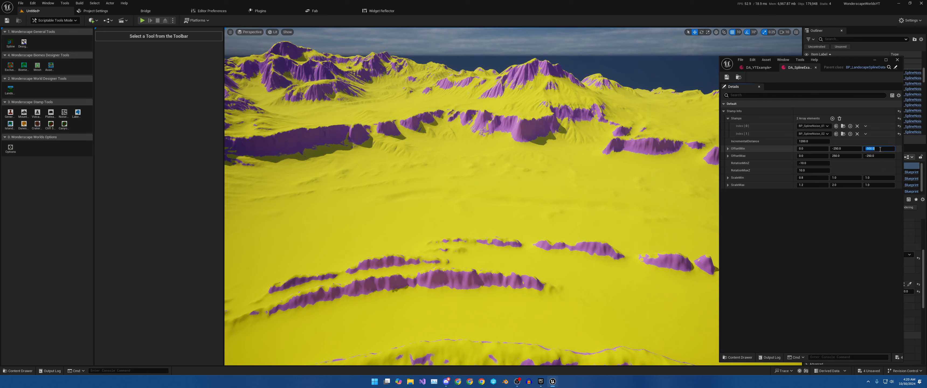
pyautogui.write('250')
pyautogui.click(887, 155)
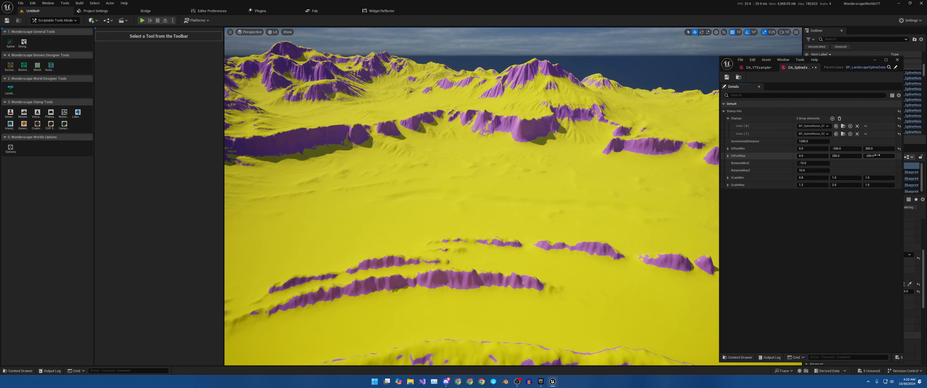
pyautogui.write('500')
pyautogui.press('Return')
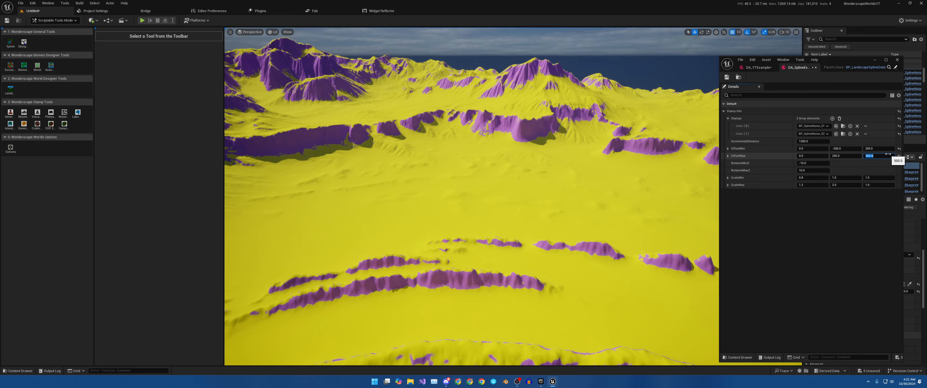
# Step: Inspect the spline terrain up close, and set OffsetMin Z to 100 and OffsetMax Z to 300
pyautogui.press('w')
pyautogui.moveTo(576, 173); pyautogui.dragTo(548, 181, button='right')
pyautogui.press('w')
pyautogui.scroll(-3, 561, 178)
pyautogui.press('w')
pyautogui.press('s')
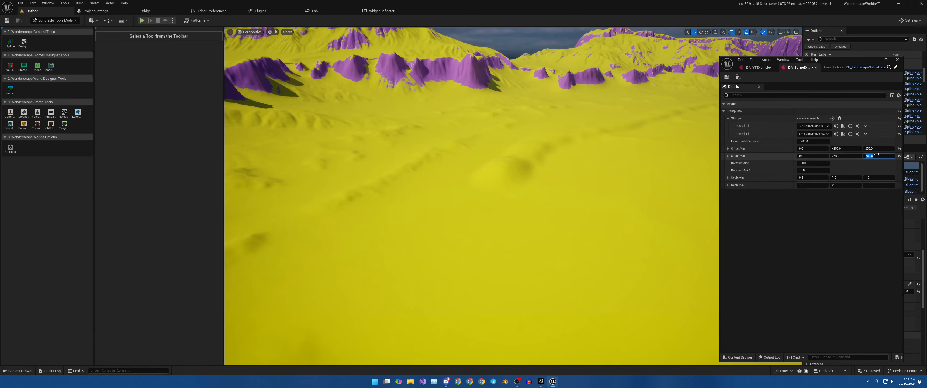
pyautogui.click(877, 148)
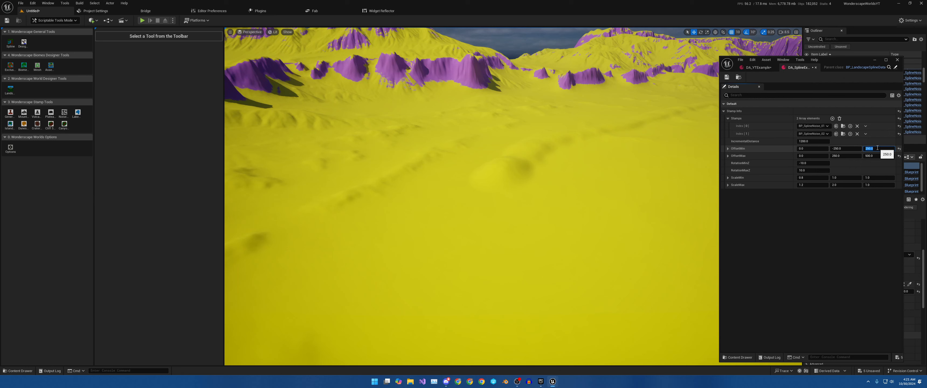
pyautogui.write('1')
pyautogui.click(872, 156)
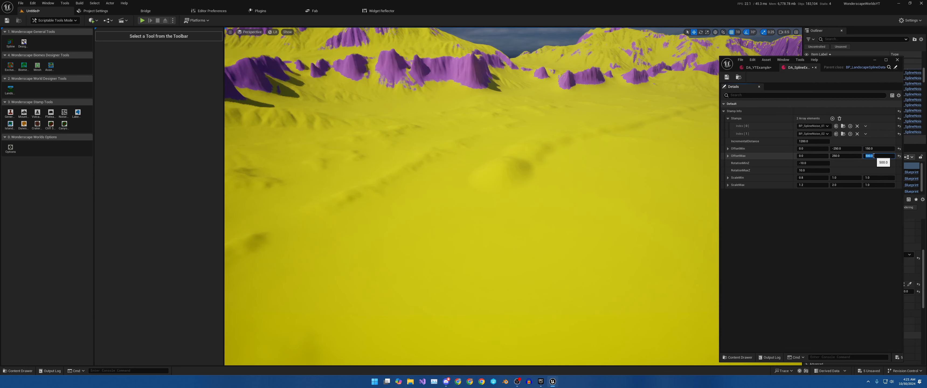
pyautogui.write('30')
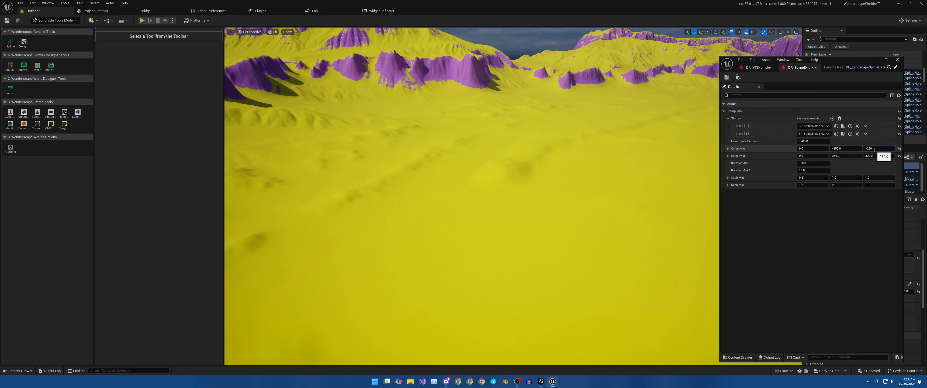
# Step: Set OffsetMin Z to -250 and OffsetMax Z to -500 in the spline data asset
pyautogui.click(875, 157)
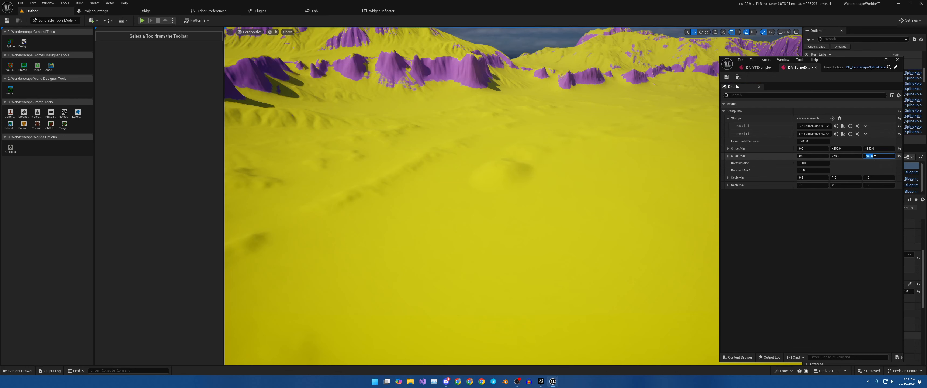
pyautogui.write('-5')
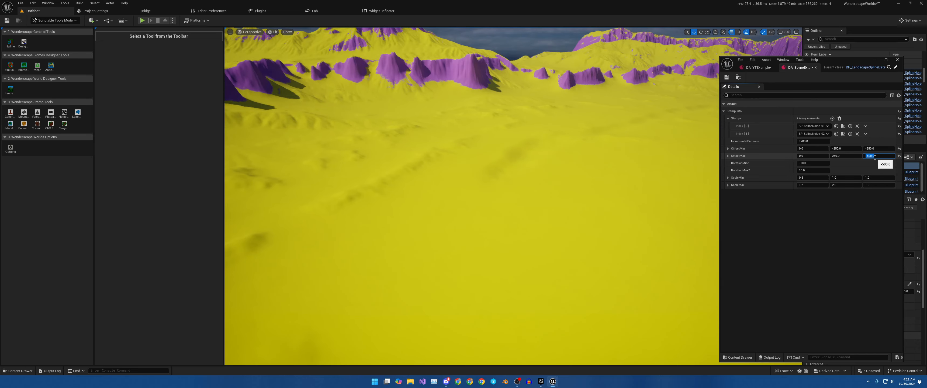
# Step: Examine the stamps placed along the spline and the surrounding terrain with the negative Z offsets
pyautogui.moveTo(568, 105); pyautogui.dragTo(715, 88, button='right')
pyautogui.press('w')
pyautogui.press('s')
pyautogui.scroll(-4, 629, 103)
pyautogui.press('w')
pyautogui.press('w')
pyautogui.press('w')
pyautogui.press('w')
pyautogui.press('w')
pyautogui.press('s')
pyautogui.moveTo(511, 178); pyautogui.dragTo(239, 164, button='right')
pyautogui.press('w')
pyautogui.press('w')
pyautogui.press('d')
pyautogui.press('a')
pyautogui.press('d')
pyautogui.press('a')
pyautogui.press('w')
pyautogui.press('d')
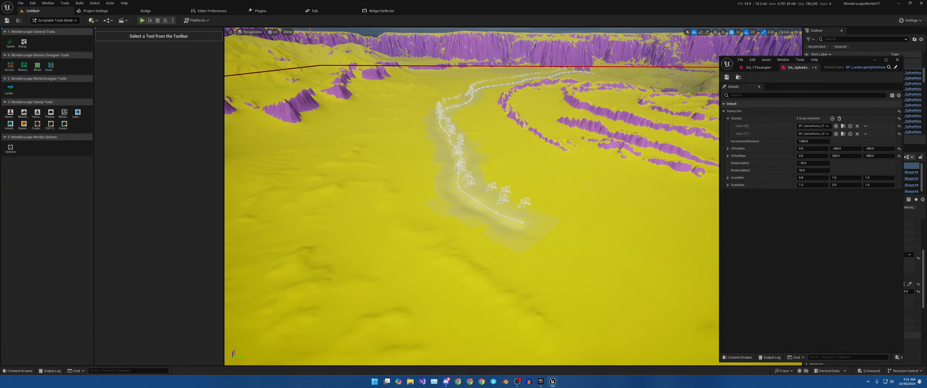
# Step: Save the DA_SplineExample data asset and view the whole spline around the crater
pyautogui.click(730, 79)
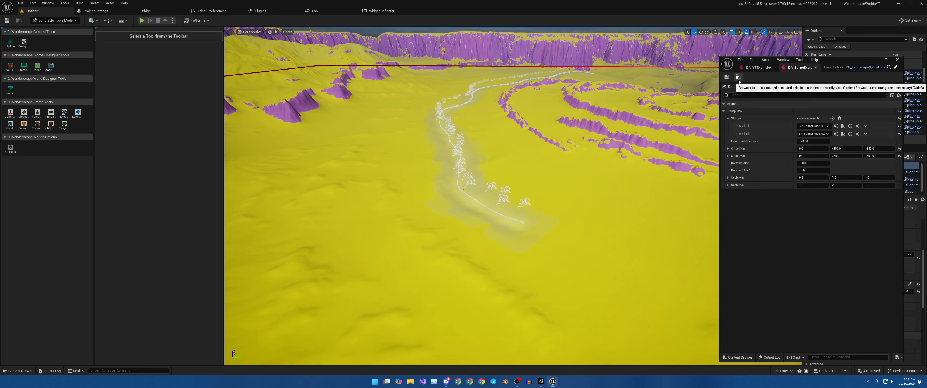
pyautogui.moveTo(600, 146); pyautogui.dragTo(636, 145, button='right')
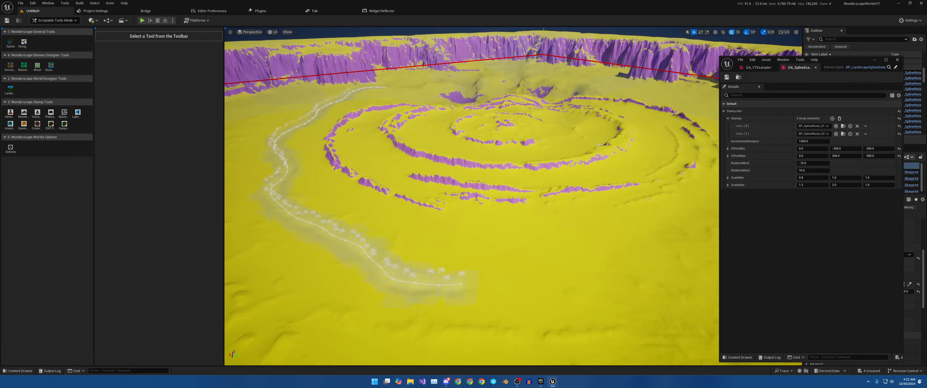
pyautogui.moveTo(568, 148); pyautogui.dragTo(566, 148, button='right')
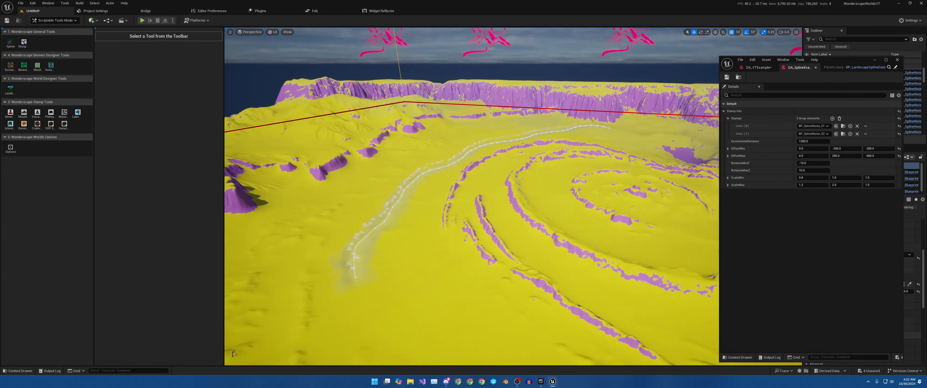
# Step: Move the cliff stamp at the landscape's far corner towards its neighbouring stamp and rotate it to line up the ridge
pyautogui.moveTo(459, 194); pyautogui.dragTo(561, 209, button='right')
pyautogui.moveTo(512, 197); pyautogui.dragTo(621, 195, button='right')
pyautogui.moveTo(507, 126); pyautogui.dragTo(510, 127, button='right')
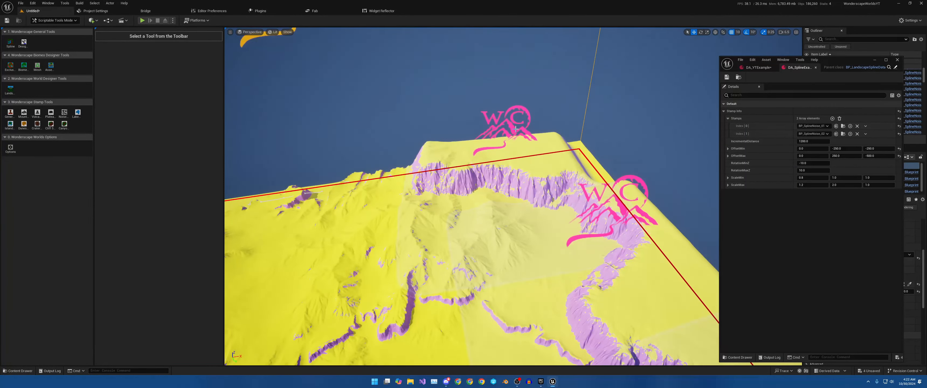
pyautogui.click(512, 129)
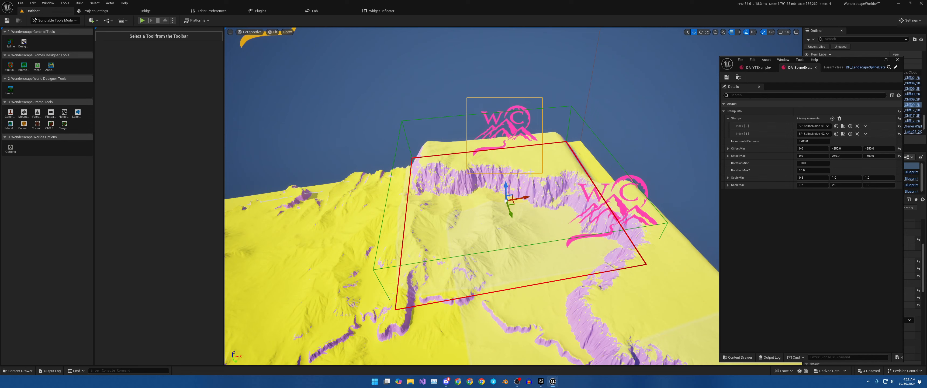
pyautogui.moveTo(525, 195); pyautogui.dragTo(565, 203)
pyautogui.press('e')
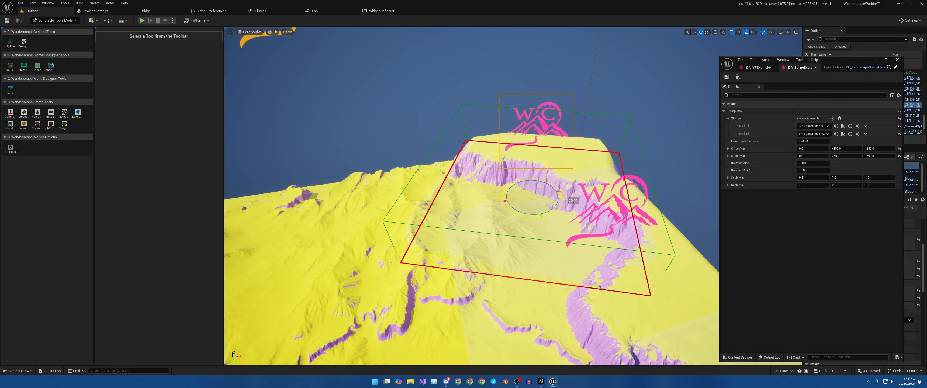
pyautogui.press('w')
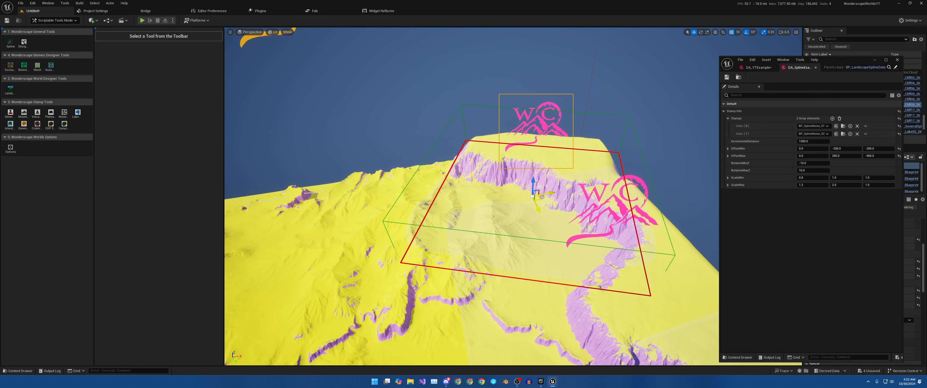
# Step: Duplicate the cliff stamp along the landscape's far edge and rotate the copy to continue the ridge in a curve
pyautogui.moveTo(541, 197); pyautogui.dragTo(481, 194)
pyautogui.press('e')
pyautogui.press('w')
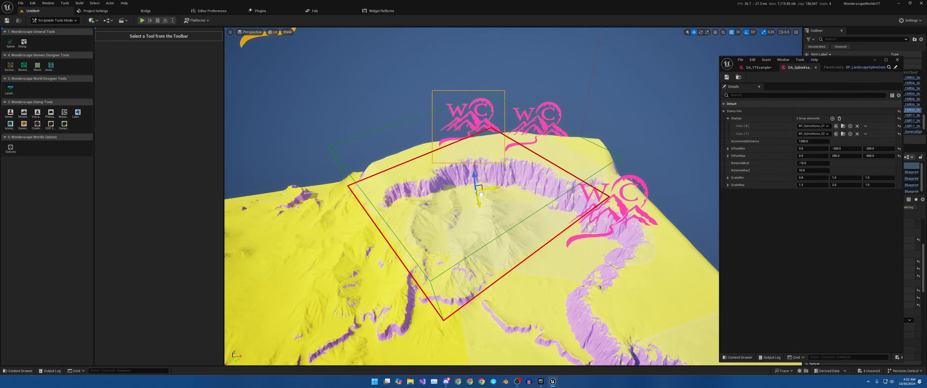
# Step: Deselect the stamp, move the data asset window off the viewport, and hide the editor icons to examine the whole landscape
pyautogui.press('a')
pyautogui.moveTo(471, 206); pyautogui.dragTo(583, 206, button='right')
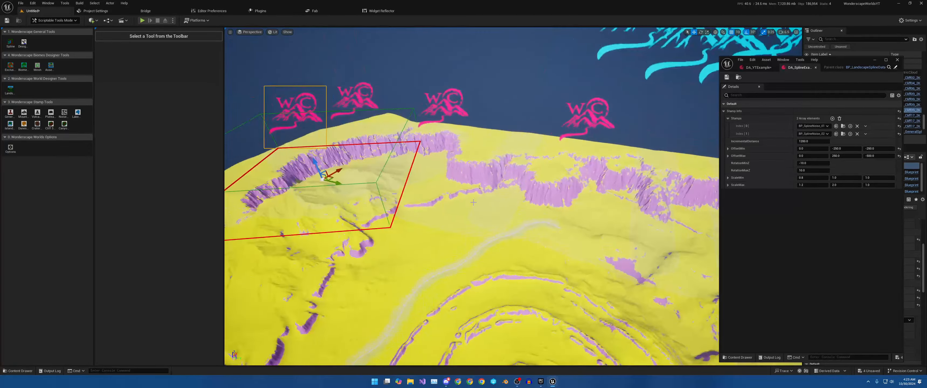
pyautogui.click(473, 186)
pyautogui.moveTo(473, 186); pyautogui.dragTo(521, 185, button='right')
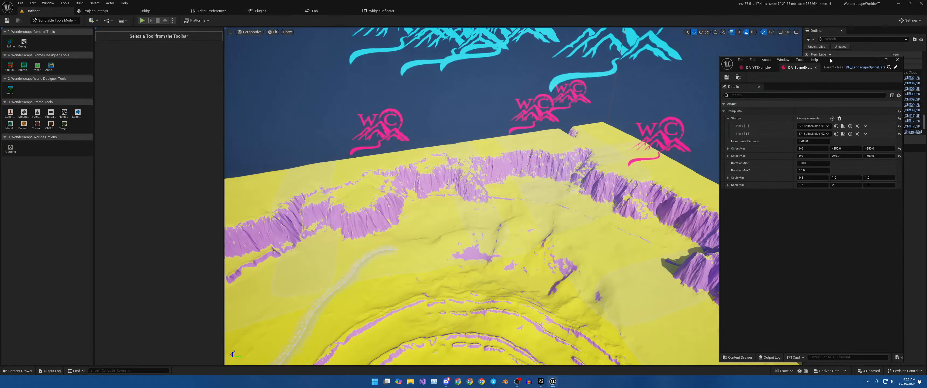
pyautogui.moveTo(855, 62); pyautogui.dragTo(926, 73)
pyautogui.moveTo(508, 177); pyautogui.dragTo(403, 162, button='right')
pyautogui.press('g')
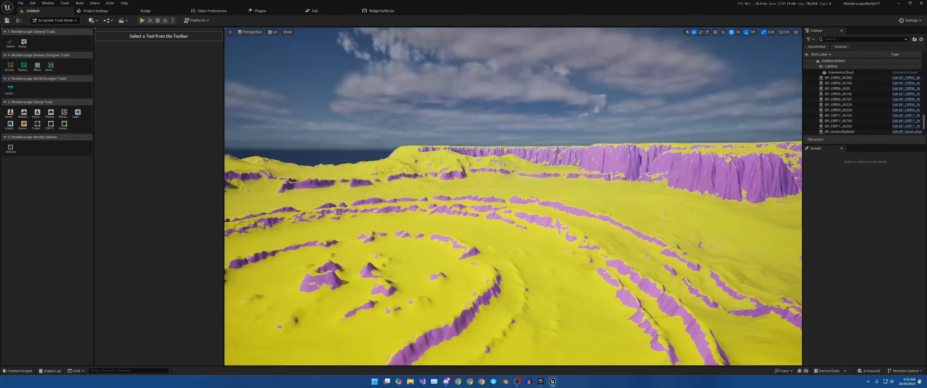
pyautogui.moveTo(513, 196); pyautogui.dragTo(533, 205, button='right')
pyautogui.moveTo(416, 169)
pyautogui.mouseDown(button='right')
pyautogui.moveTo(374, 171)
pyautogui.moveTo(428, 173)
pyautogui.moveTo(417, 168)
pyautogui.mouseUp(button='right')
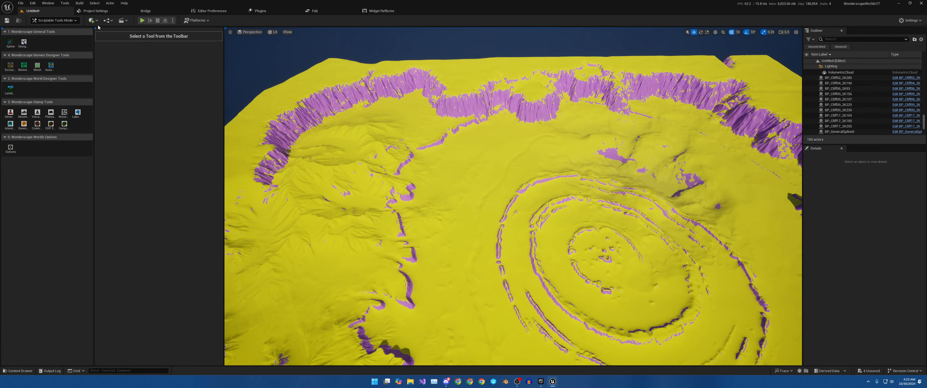
# Step: Switch to Landscape mode and open the landscape export settings
pyautogui.click(71, 21)
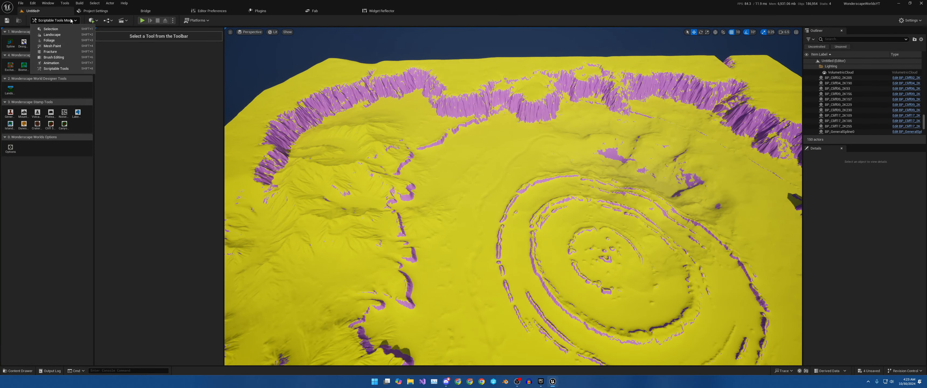
pyautogui.click(63, 36)
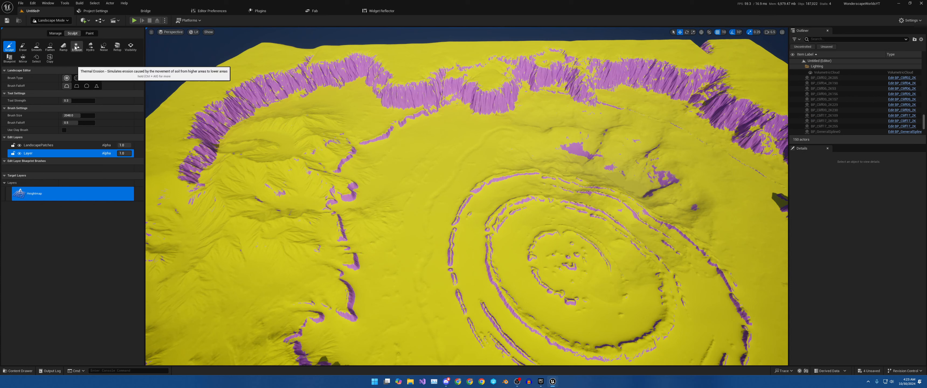
pyautogui.click(56, 34)
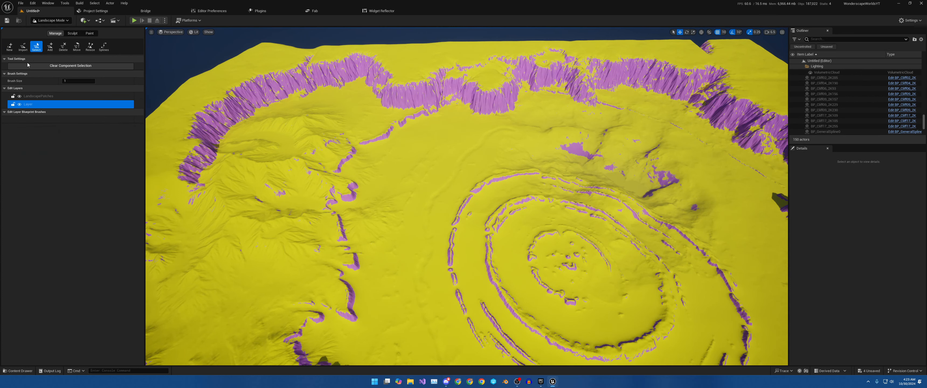
pyautogui.click(23, 46)
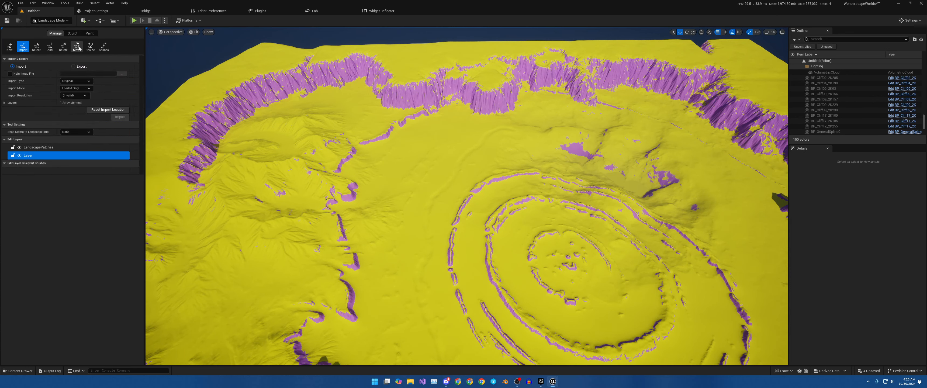
pyautogui.click(75, 66)
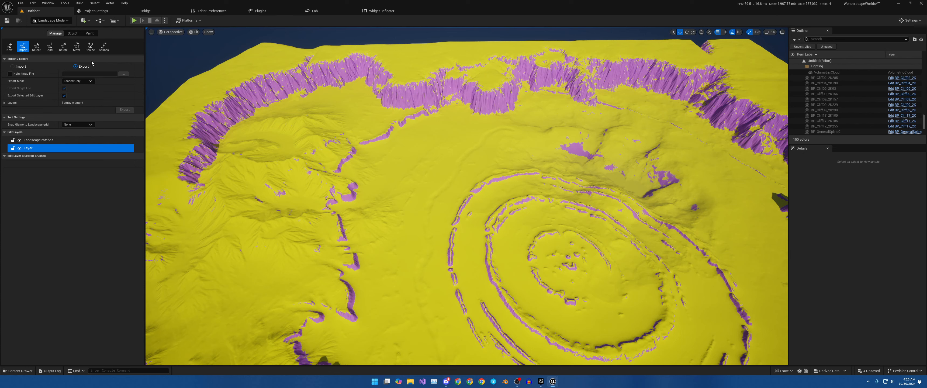
# Step: Enable the heightmap file for export, set Export Mode to All, and turn off Export Selected Edit Layer
pyautogui.click(10, 74)
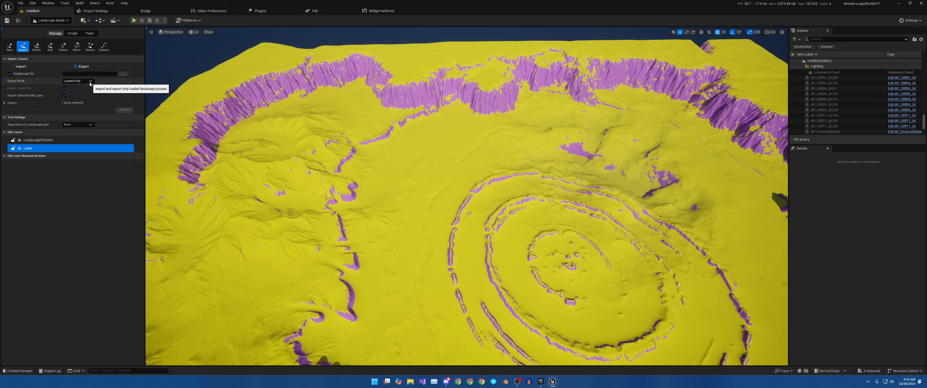
pyautogui.click(77, 81)
pyautogui.click(77, 91)
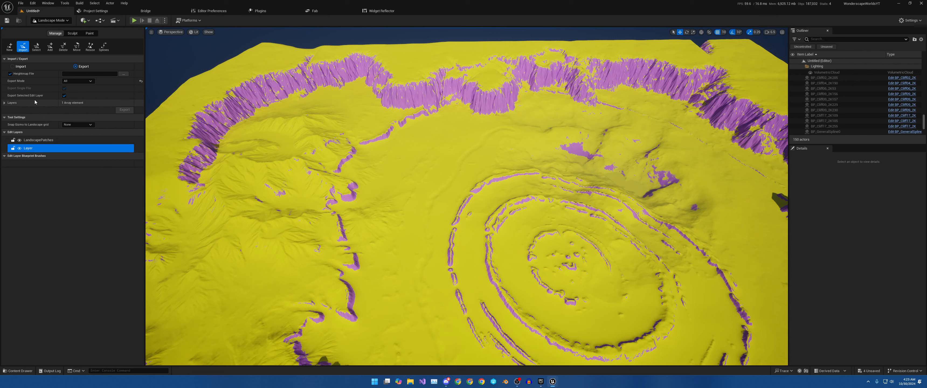
pyautogui.click(64, 96)
# Step: Export the landscape heightmap as YTExample in the Heightmaps folder and check for the exported file there
pyautogui.click(122, 75)
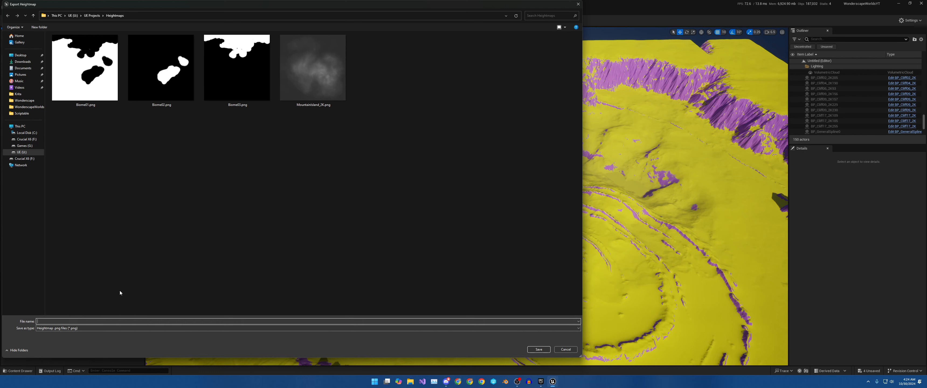
pyautogui.write('YTExample')
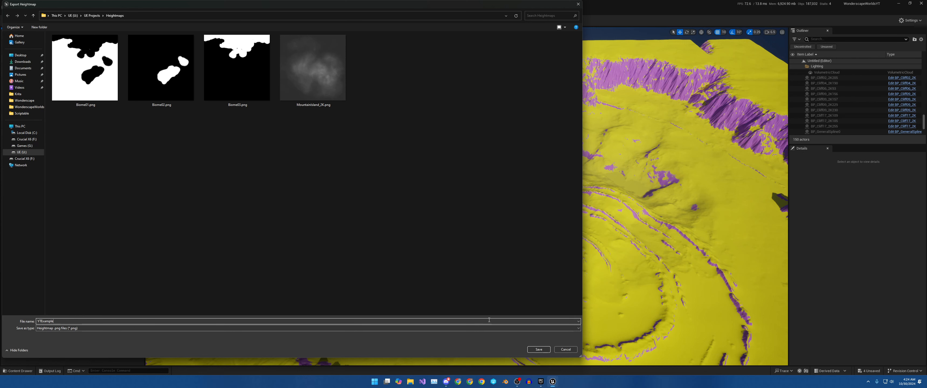
pyautogui.click(541, 351)
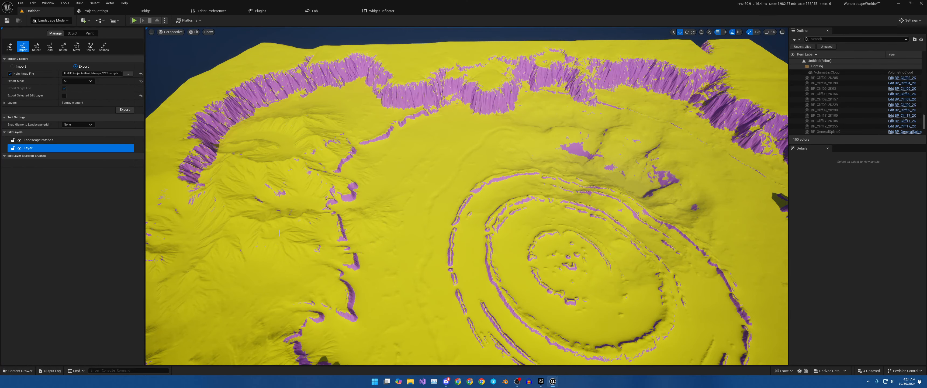
pyautogui.click(124, 109)
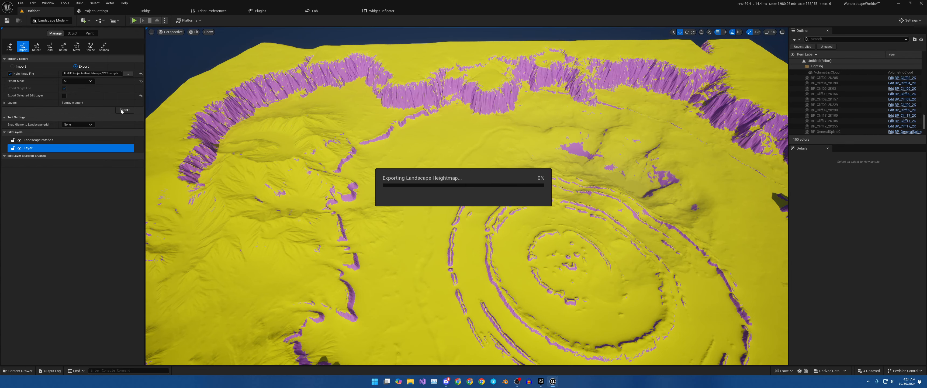
pyautogui.click(128, 73)
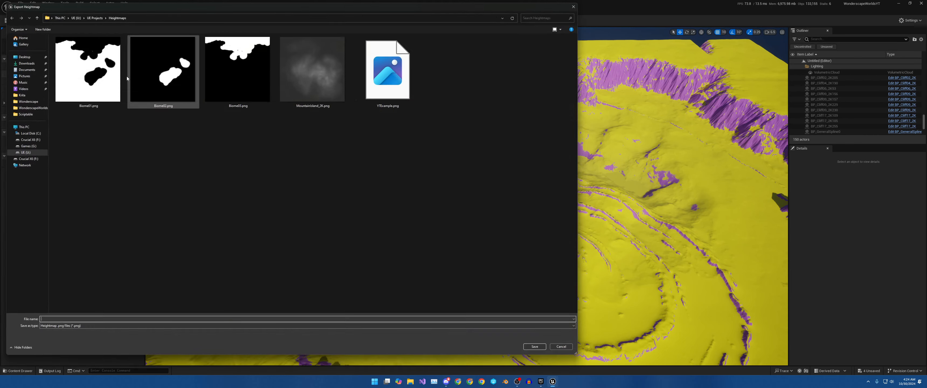